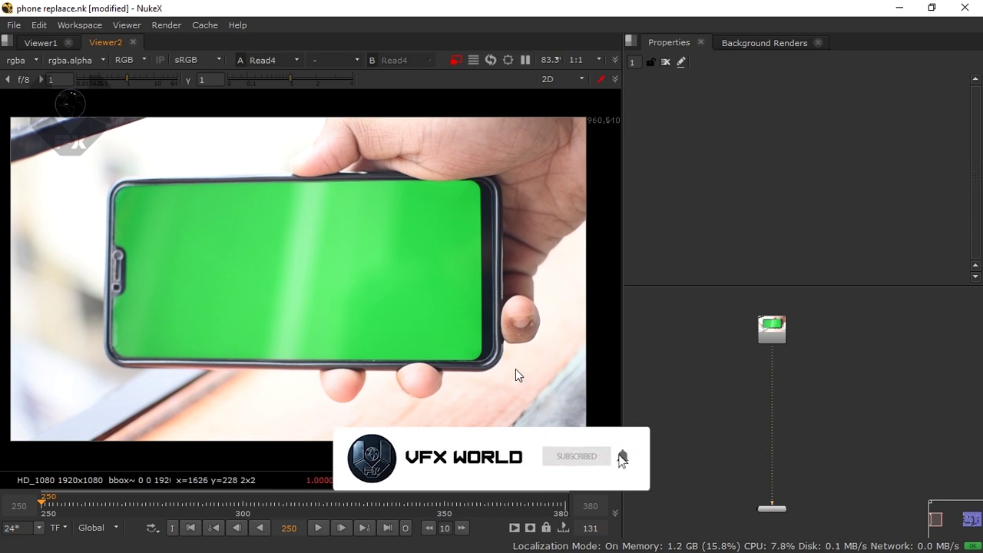
- Play through the green-screen phone footage and return to the first frame, 250
left_click(318, 528)
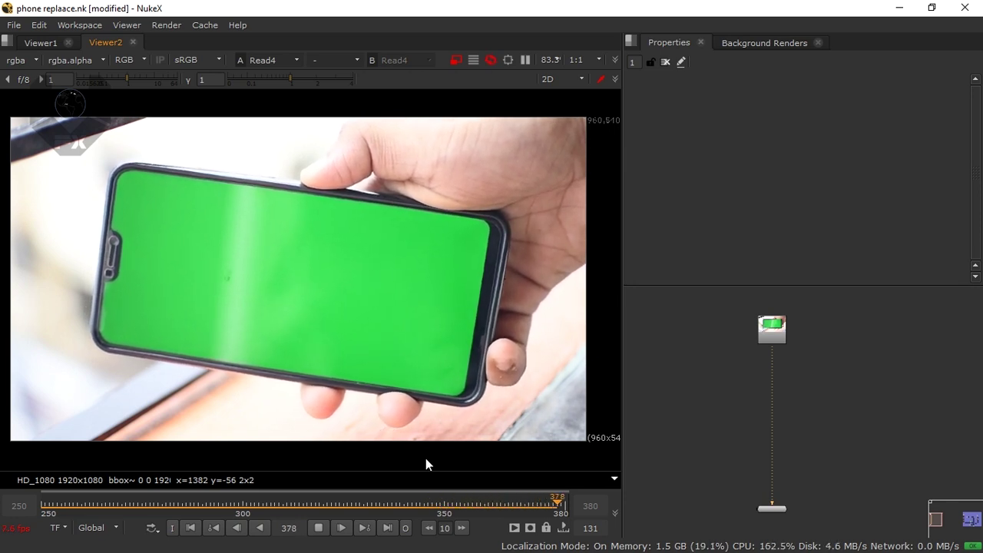
left_click(319, 527)
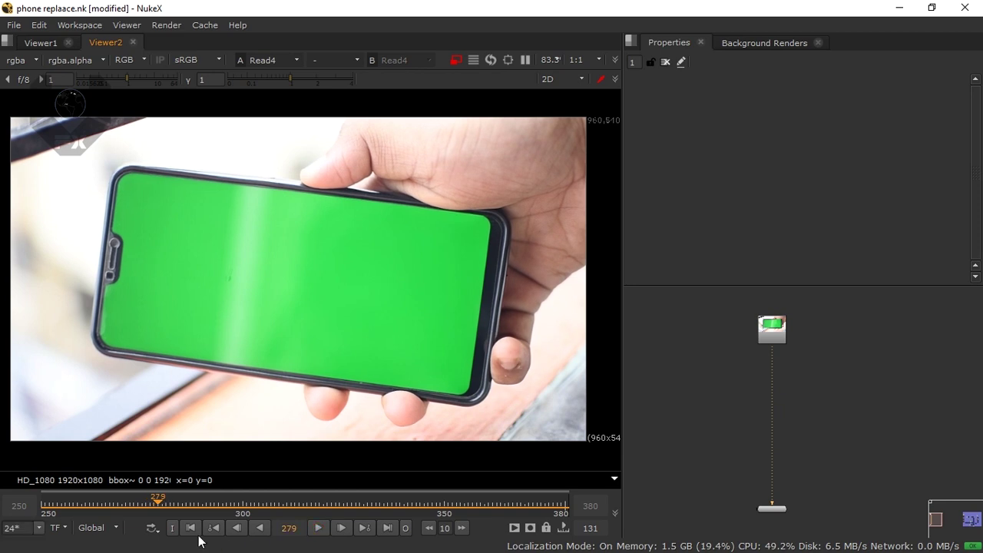
left_click(191, 527)
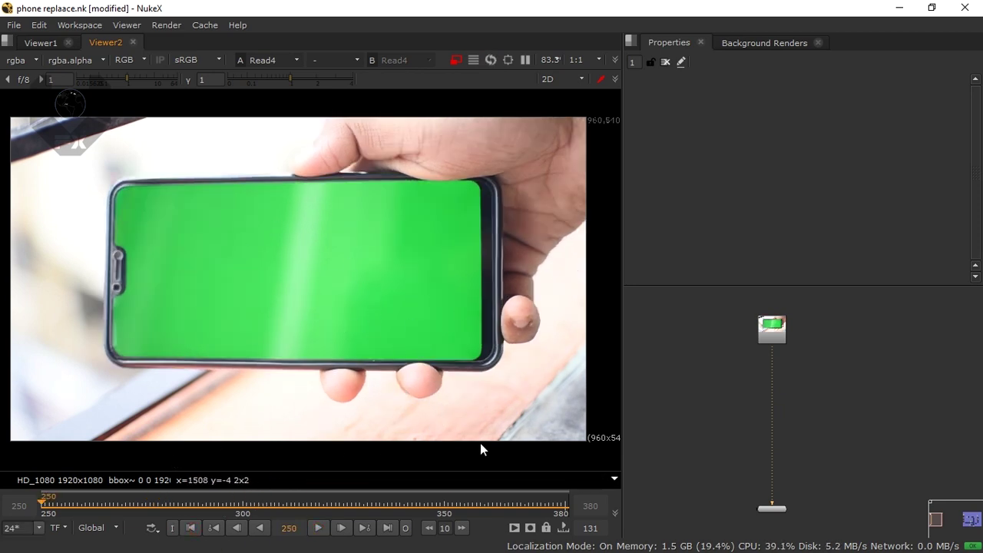
- Add a PlanarTracker node and connect it between the Read4 phone footage and the viewer
middle_click_drag(647, 382, 676, 375)
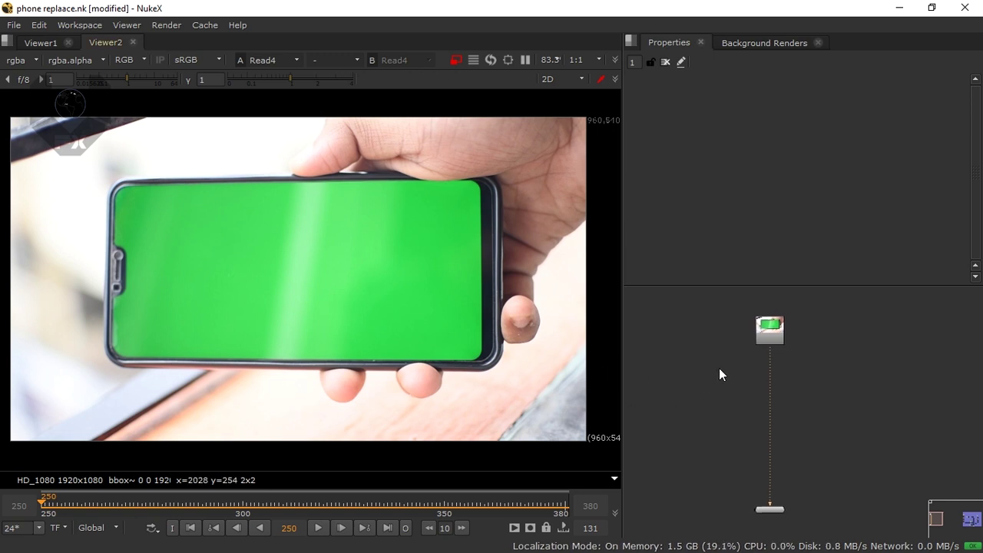
middle_click_drag(746, 369, 729, 399)
scroll(730, 384, "up", 3)
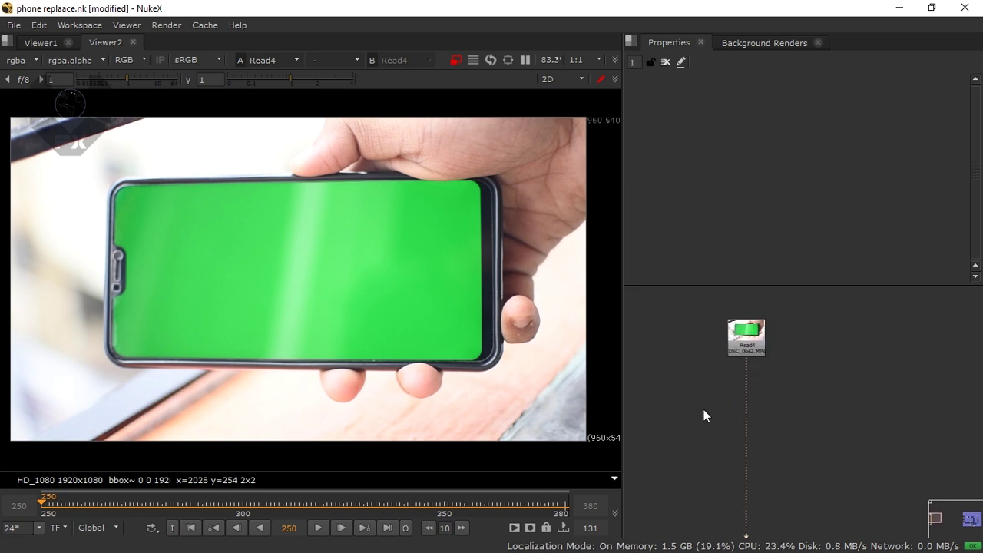
scroll(733, 365, "up", 2)
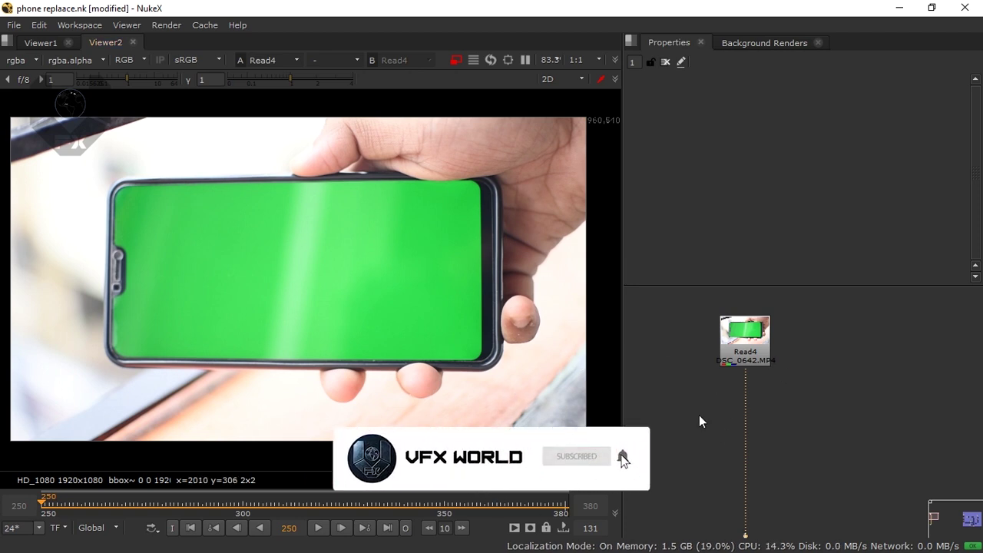
middle_click_drag(699, 417, 715, 435)
key("Tab")
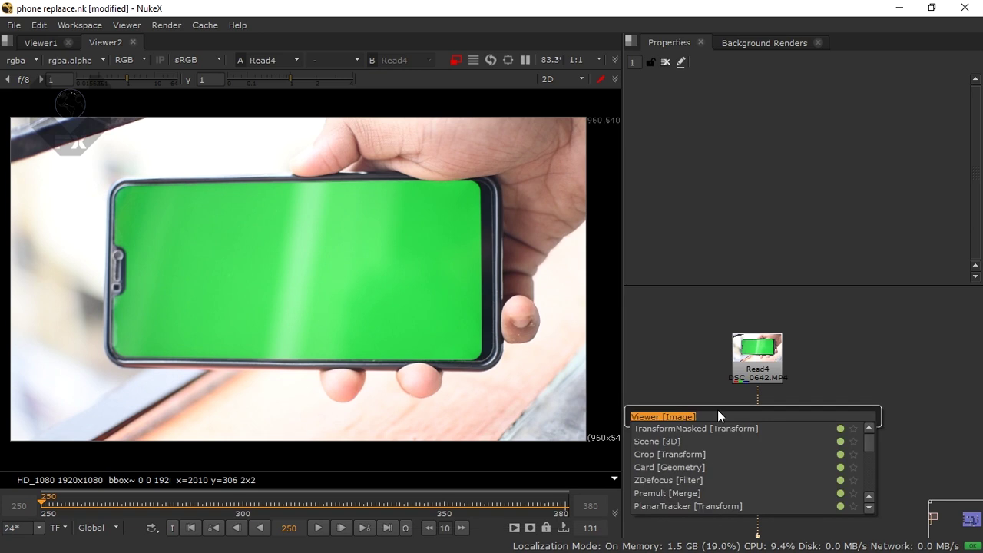
type("planer")
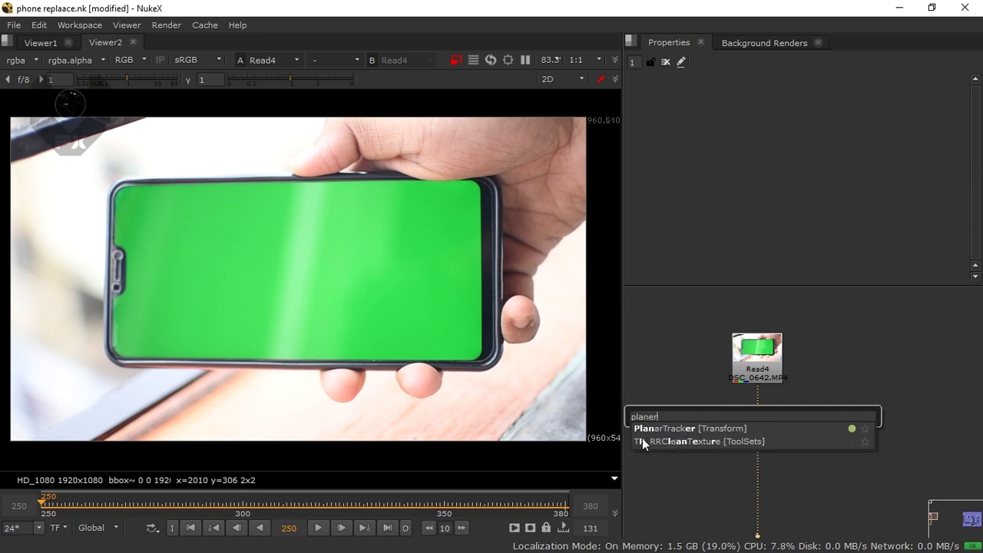
left_click(700, 424)
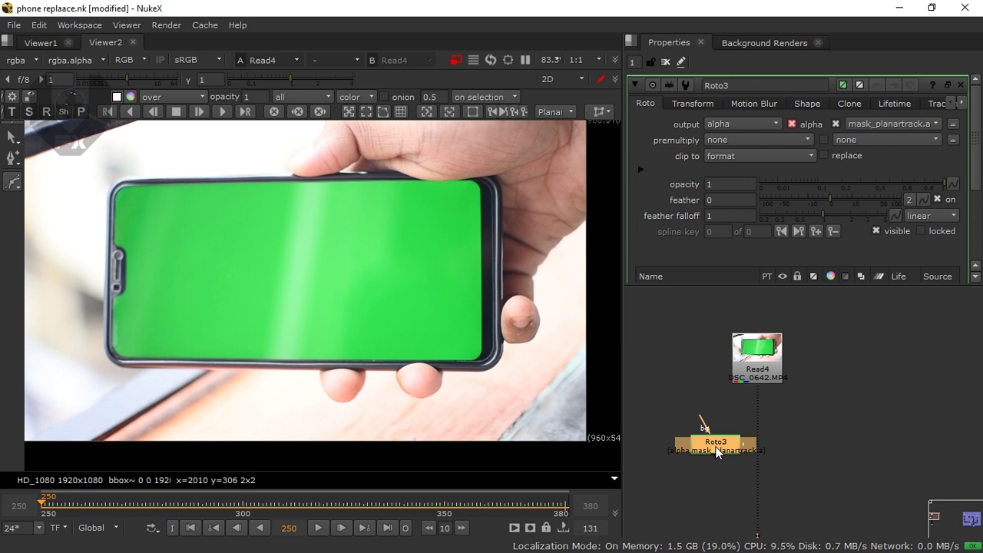
left_click_drag(720, 449, 760, 427)
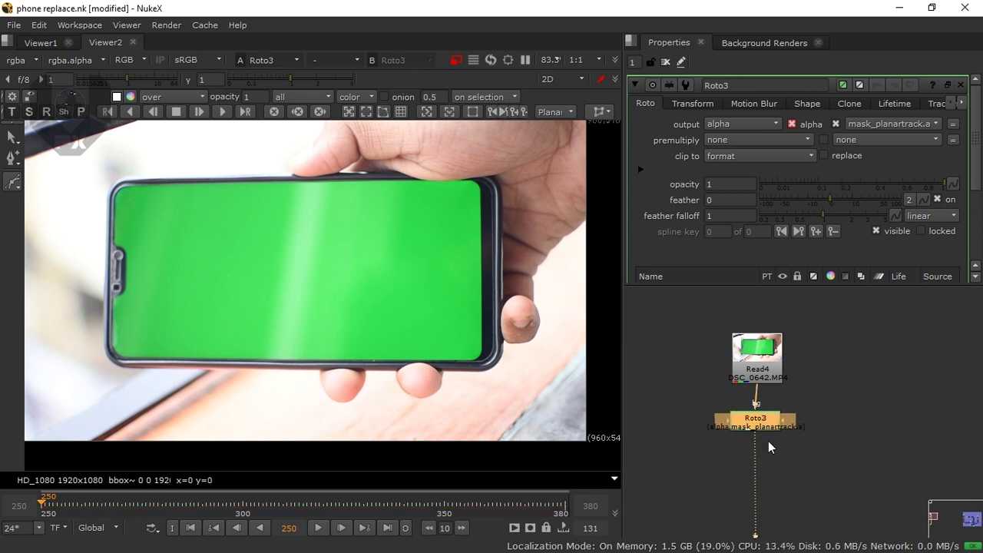
- Start the planar tracking shape at the phone's upper-left corner and lay points along its upper bezel
scroll(131, 274, "up", 4)
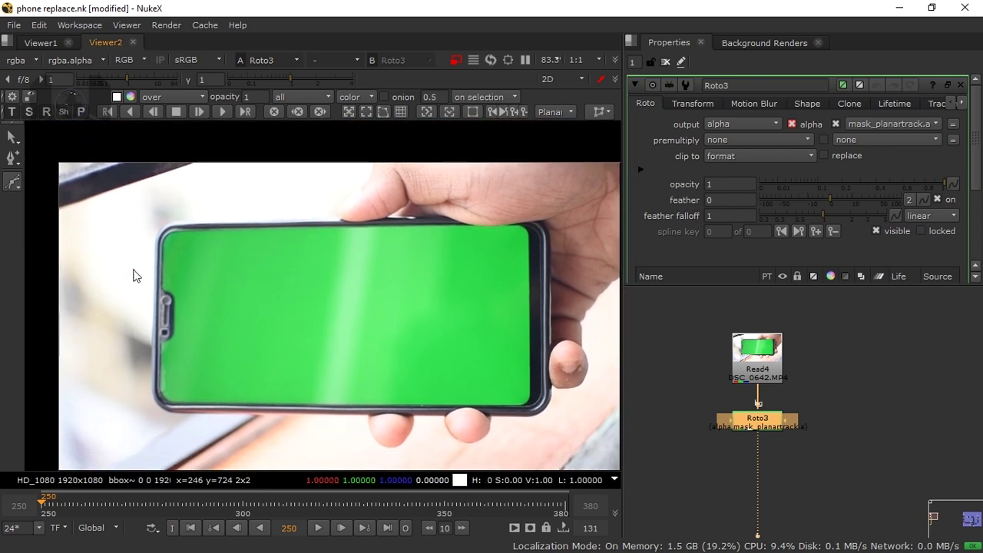
middle_click_drag(198, 239, 166, 263)
left_click(163, 222)
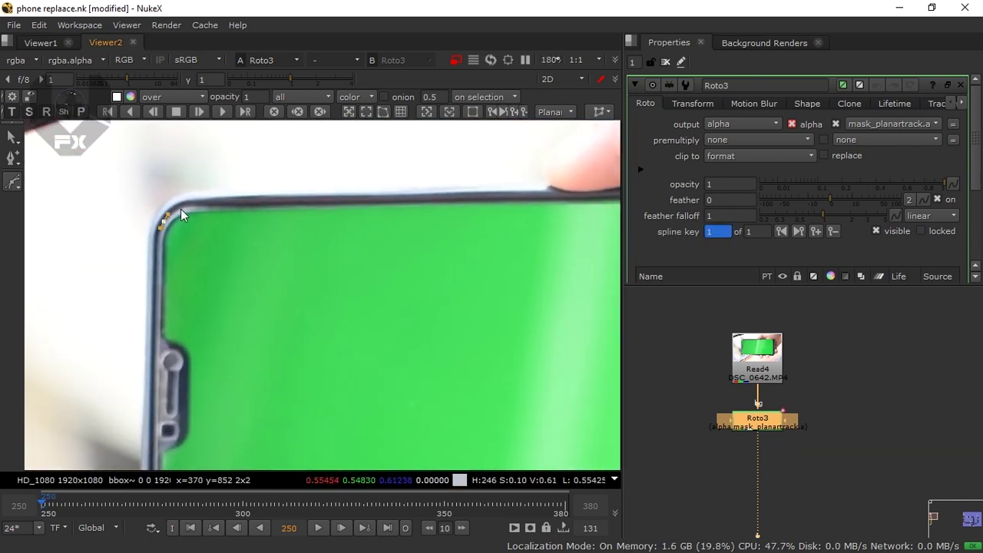
left_click(180, 208)
left_click(257, 208)
middle_click_drag(427, 208, 394, 219)
left_click(393, 213)
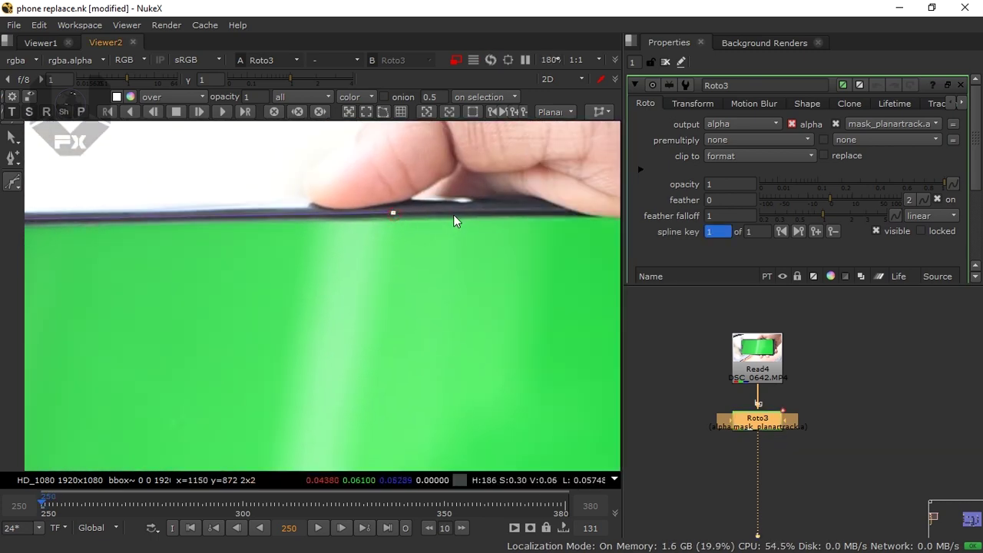
left_click(501, 214)
- Continue the tracking shape around the phone's upper-right corner and down its right bezel to the lower-right corner
middle_click_drag(500, 214, 232, 244)
left_click(412, 239)
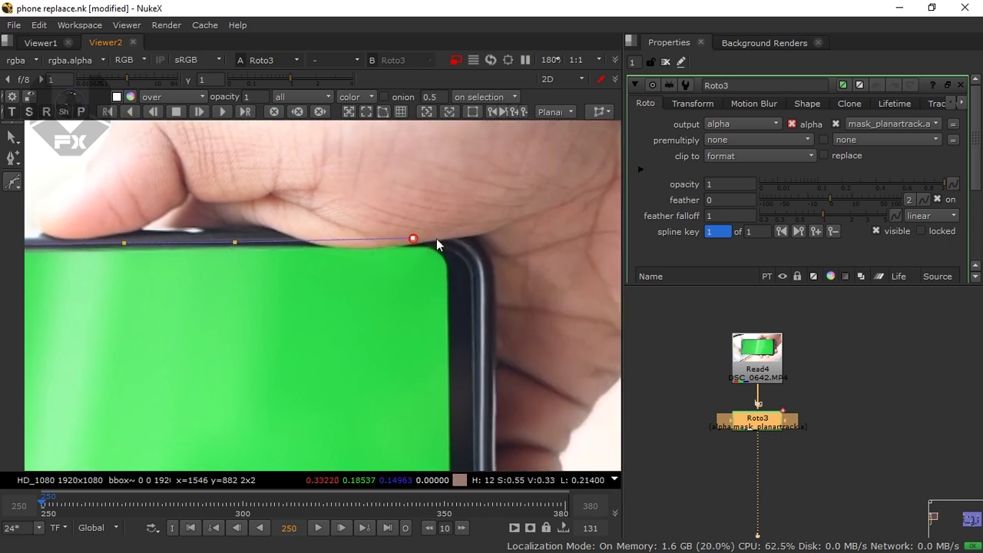
left_click(450, 245)
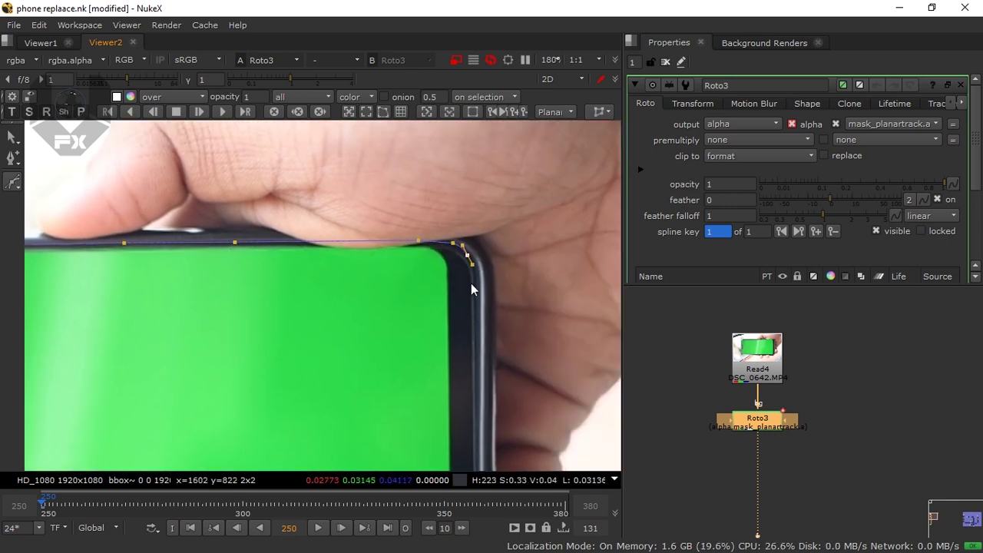
middle_click_drag(453, 342, 446, 267)
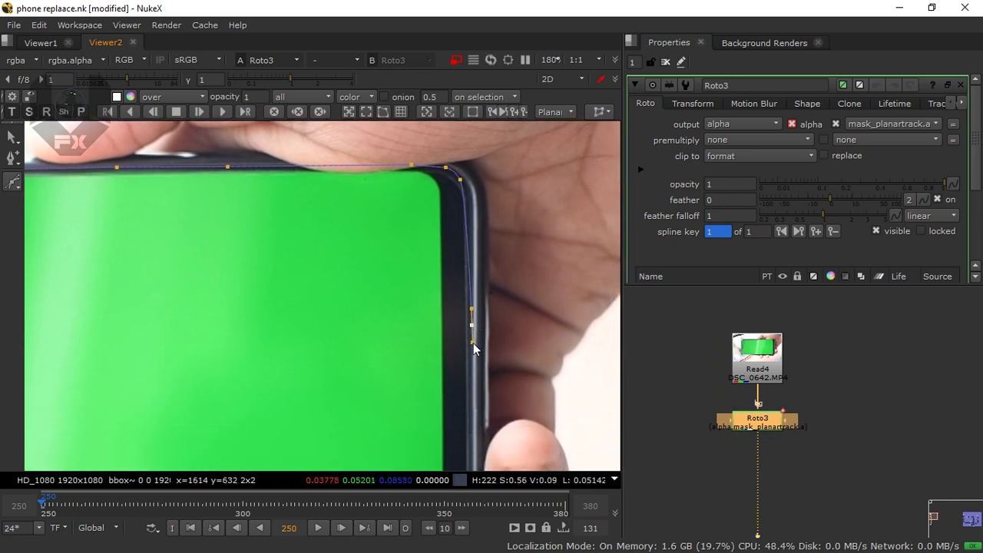
left_click_drag(462, 183, 465, 188)
middle_click_drag(477, 372, 443, 220)
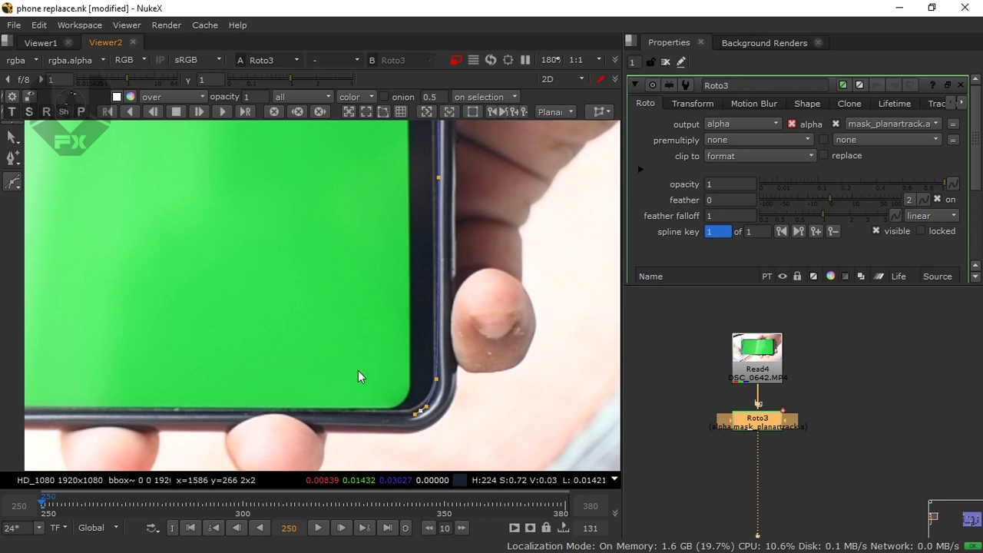
- Trace the phone's lower edge and left side with further points and close the shape at the upper-left corner
left_click(345, 413)
middle_click_drag(252, 433, 360, 416)
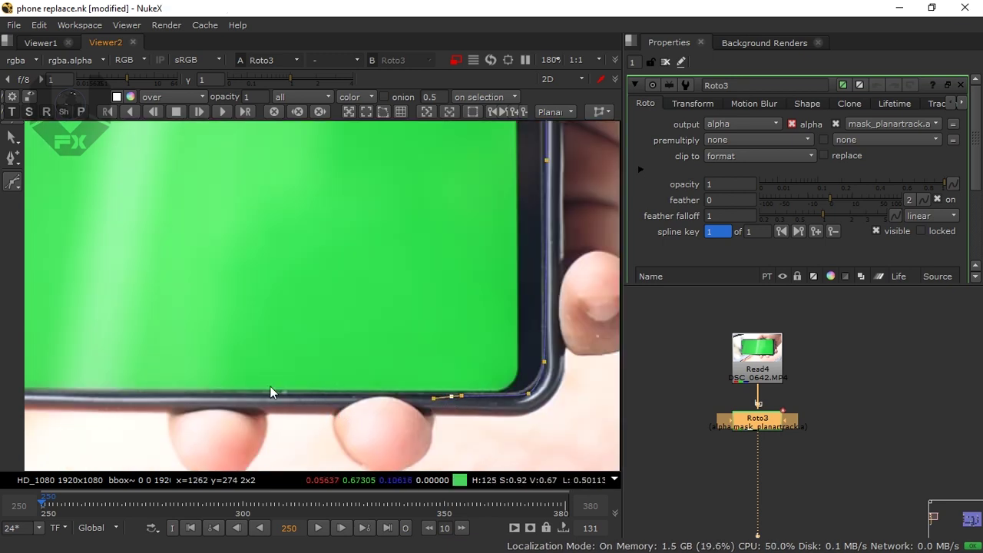
scroll(306, 373, "up", 2)
middle_click_drag(143, 377, 248, 360)
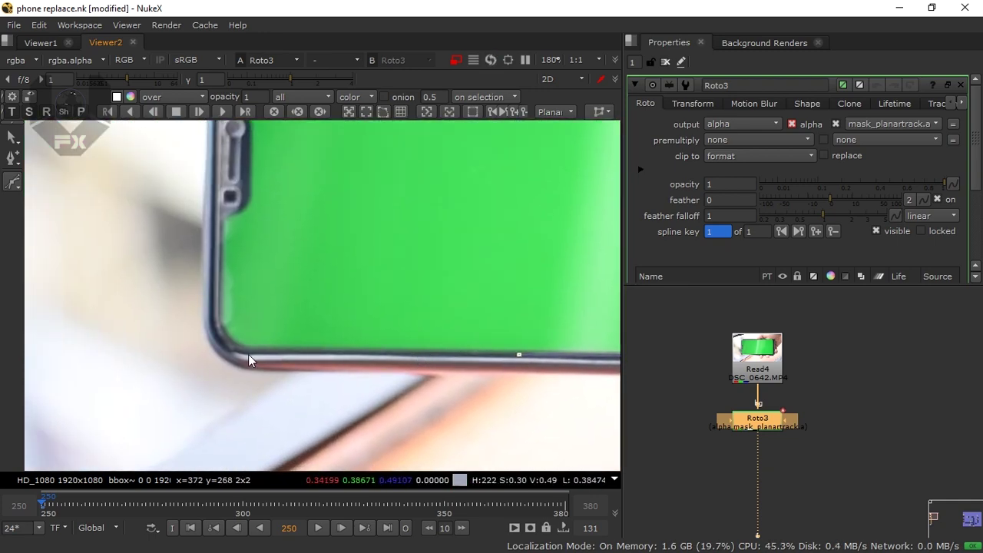
left_click_drag(254, 351, 247, 350)
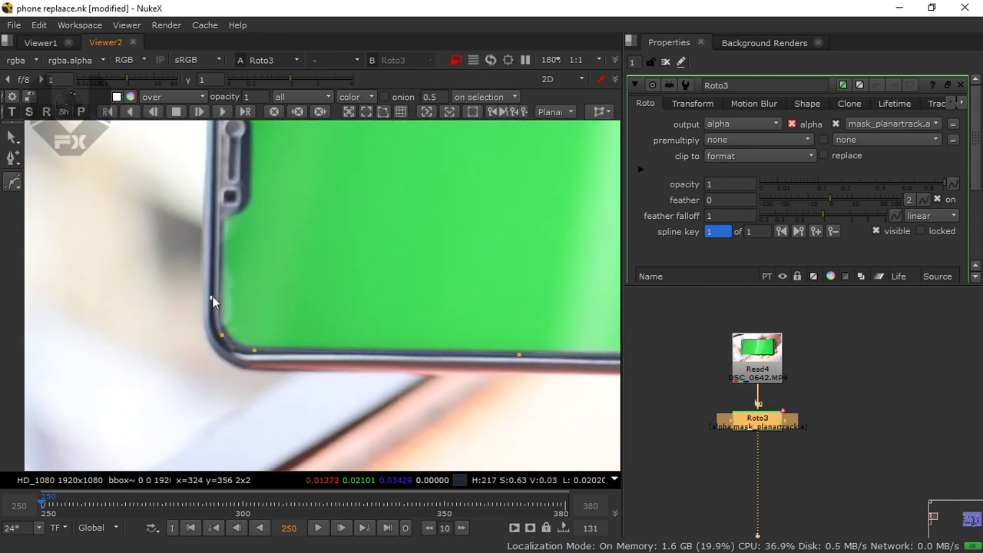
middle_click_drag(202, 204, 224, 408)
left_click(241, 303)
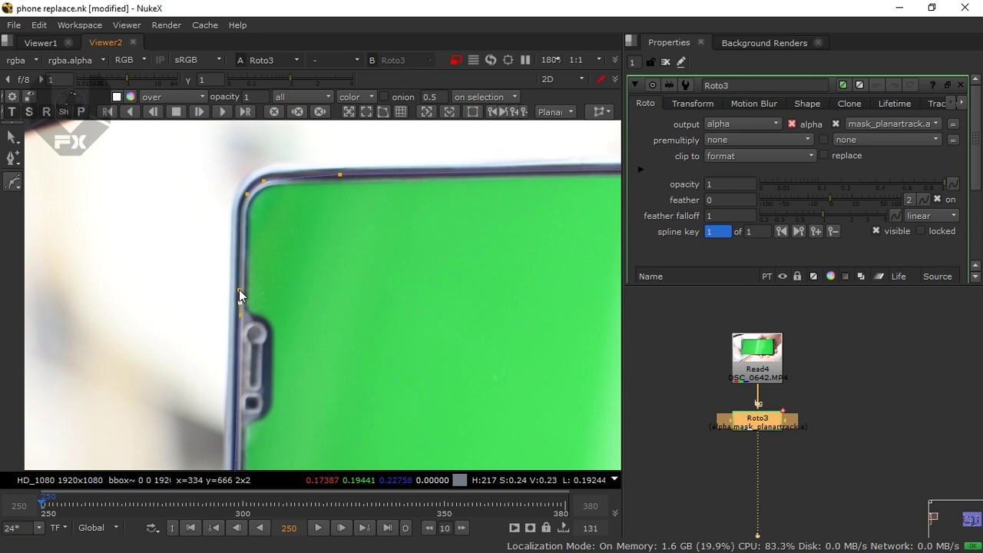
left_click(247, 196)
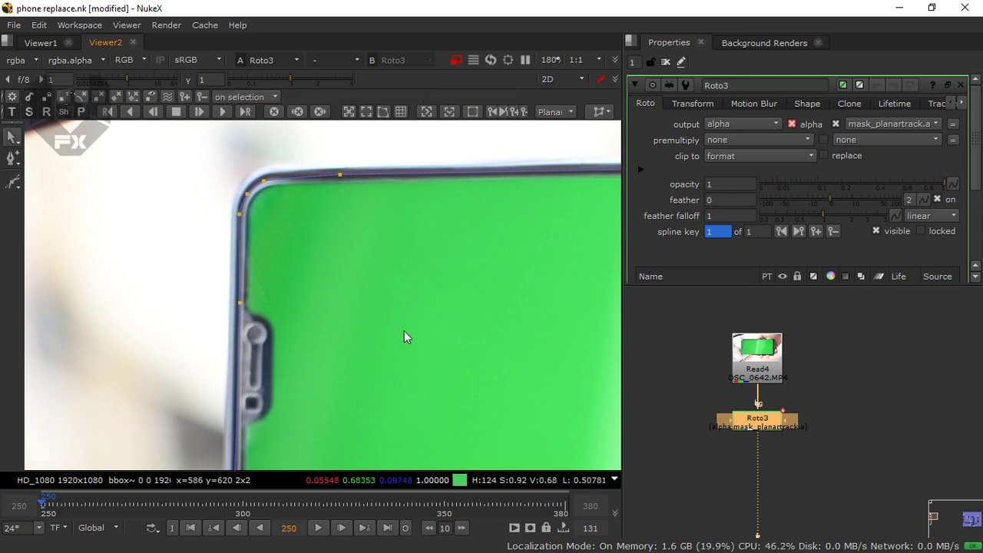
- Planar-track the phone outline forward from frame 250
middle_click_drag(406, 336, 268, 292)
scroll(335, 229, "down", 11)
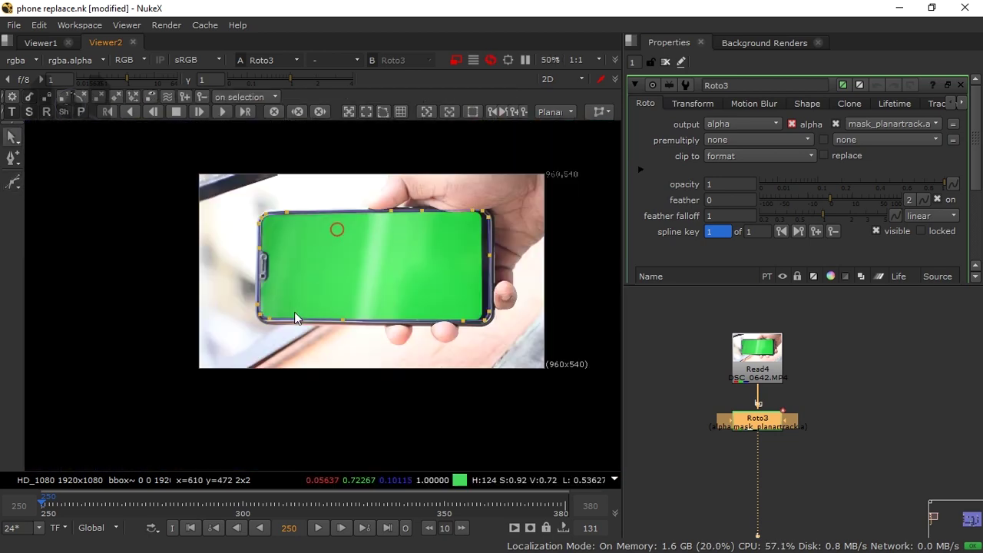
scroll(336, 229, "up", 1)
middle_click_drag(373, 284, 335, 331)
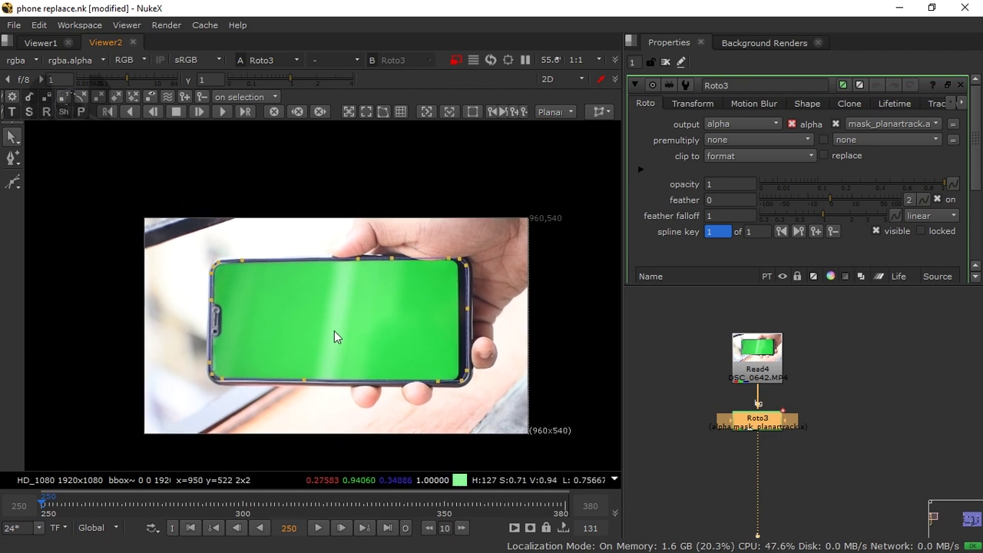
scroll(351, 307, "up", 2)
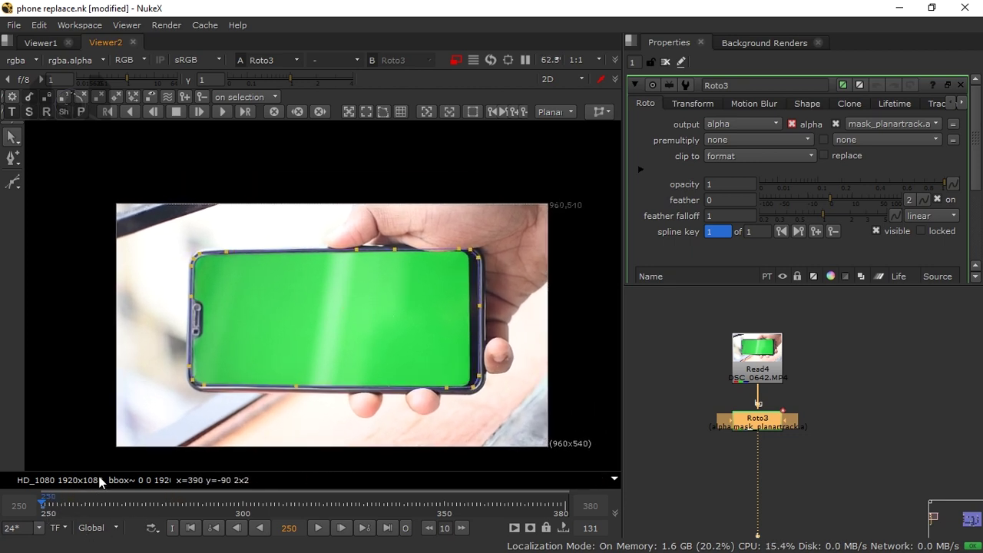
scroll(278, 360, "up", 2)
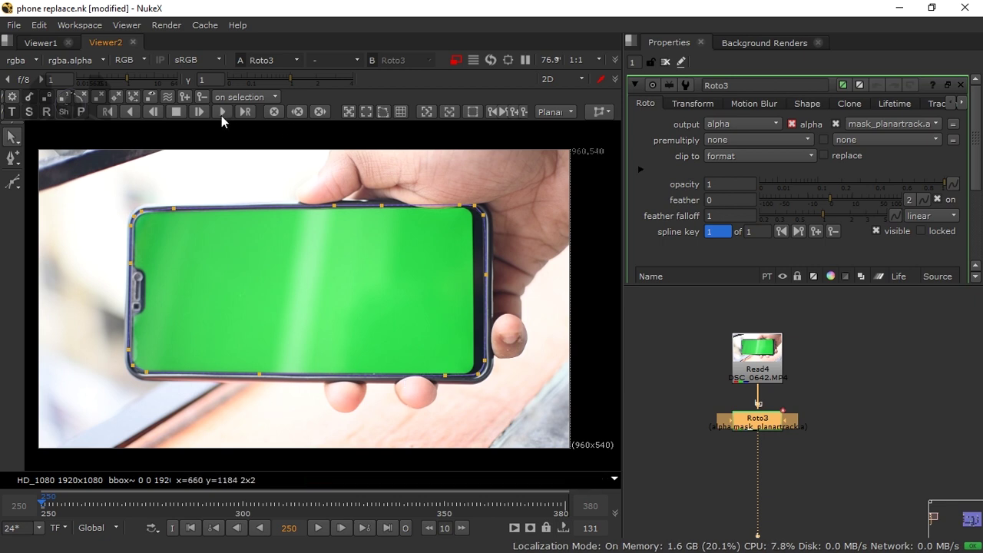
left_click(262, 298)
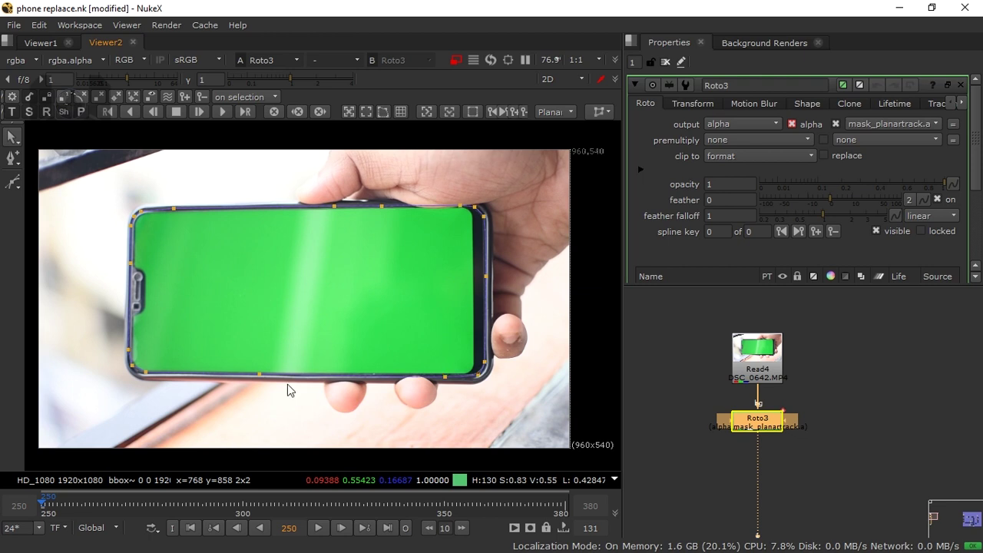
key("Right")
key("v")
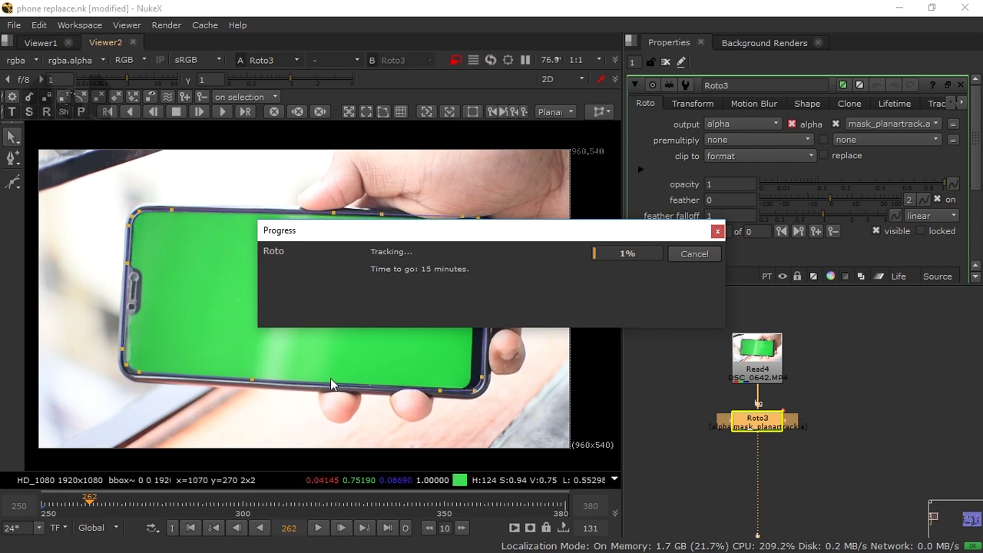
left_click(696, 254)
- Play back the tracked outline to check how it follows the phone, and return to frame 250
key("l")
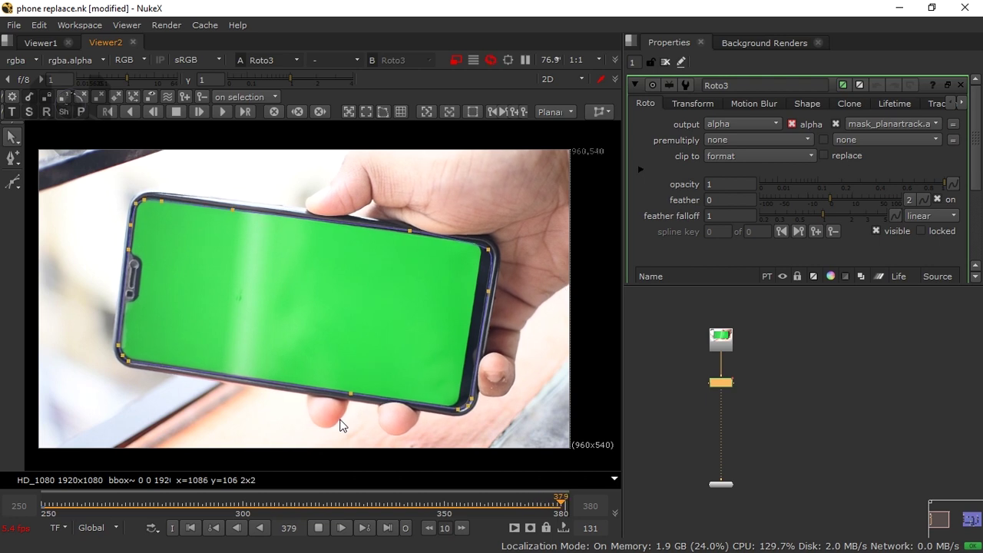
left_click(320, 528)
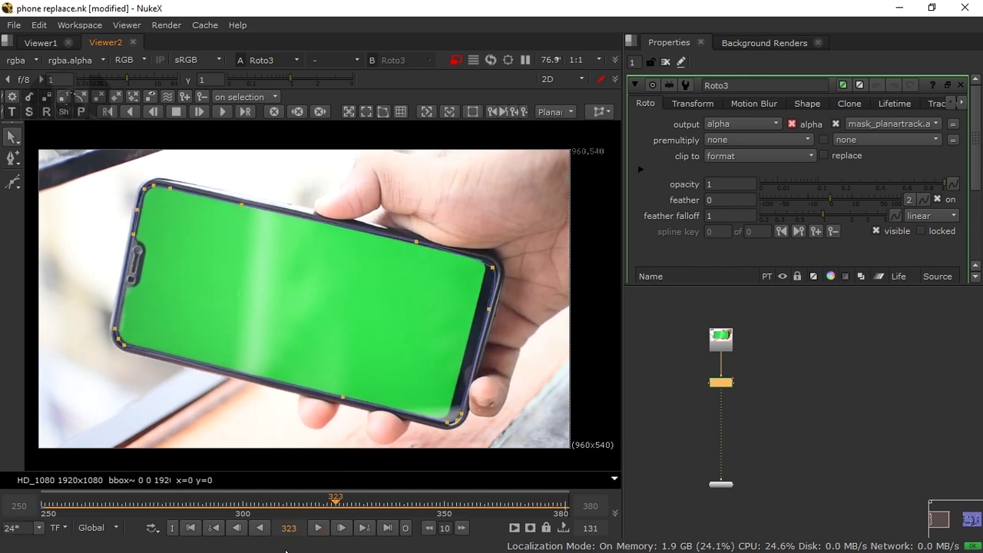
left_click(191, 529)
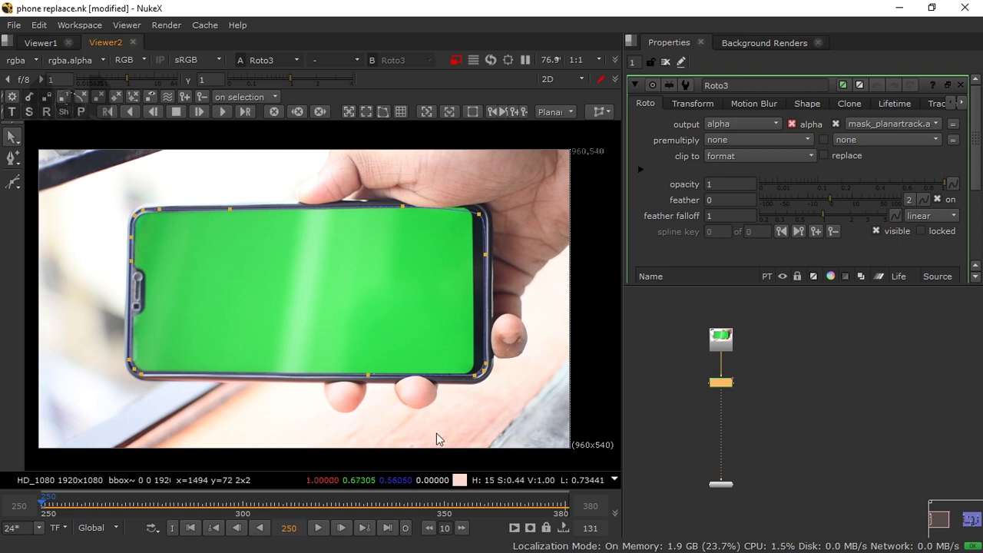
- Create a CornerPin2D (relative) node from the planar track, place it beside the Roto3 node and select both nodes
left_click(452, 111)
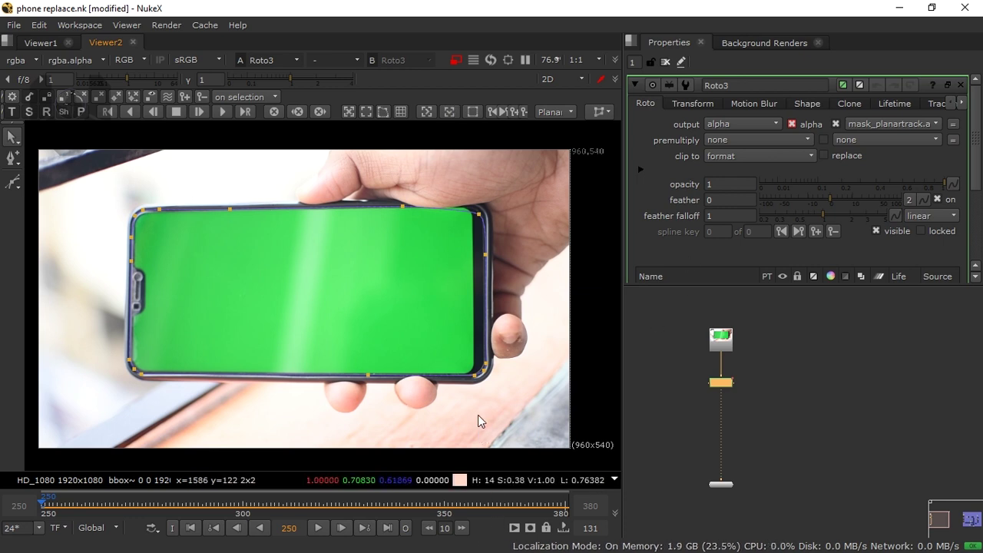
scroll(745, 401, "up", 2)
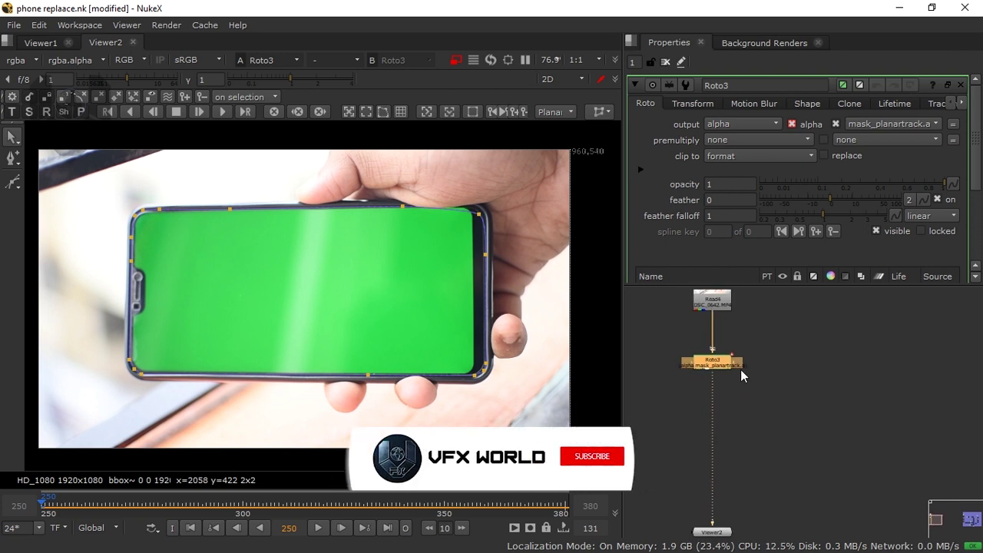
left_click(598, 112)
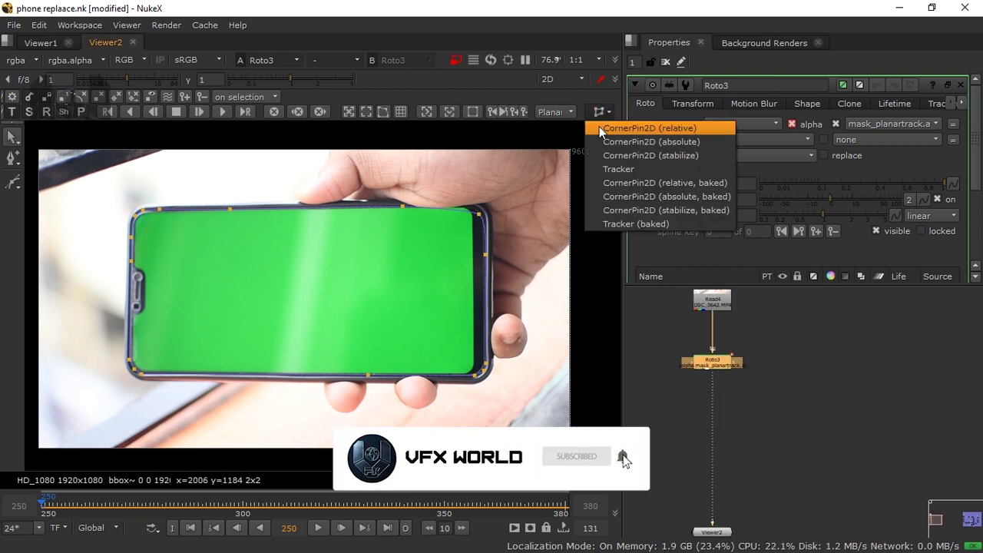
left_click(684, 128)
left_click_drag(811, 408, 818, 375)
left_click_drag(881, 334, 671, 398)
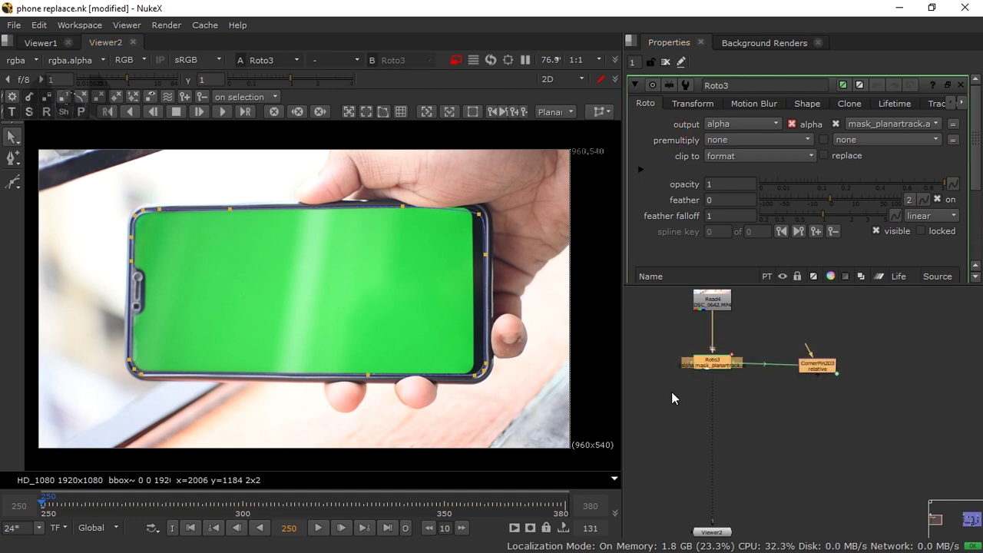
- Pull the Roto3 and corner pin nodes out of the footage stream, leaving Read4 feeding the viewer, and close Roto3's properties
left_click_drag(733, 369, 808, 364)
left_click_drag(740, 323, 800, 308)
left_click_drag(798, 358, 712, 313)
left_click(848, 357)
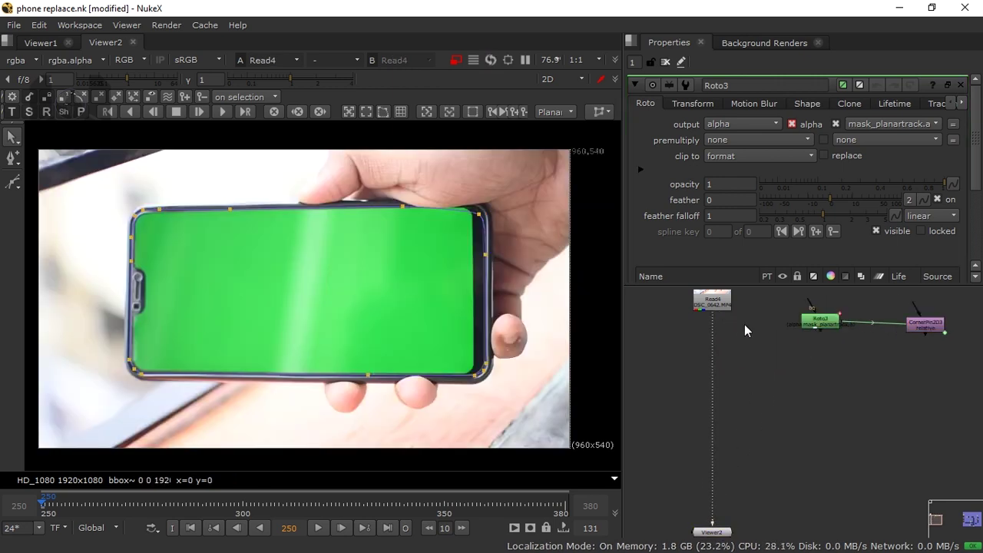
left_click(665, 62)
left_click(813, 331)
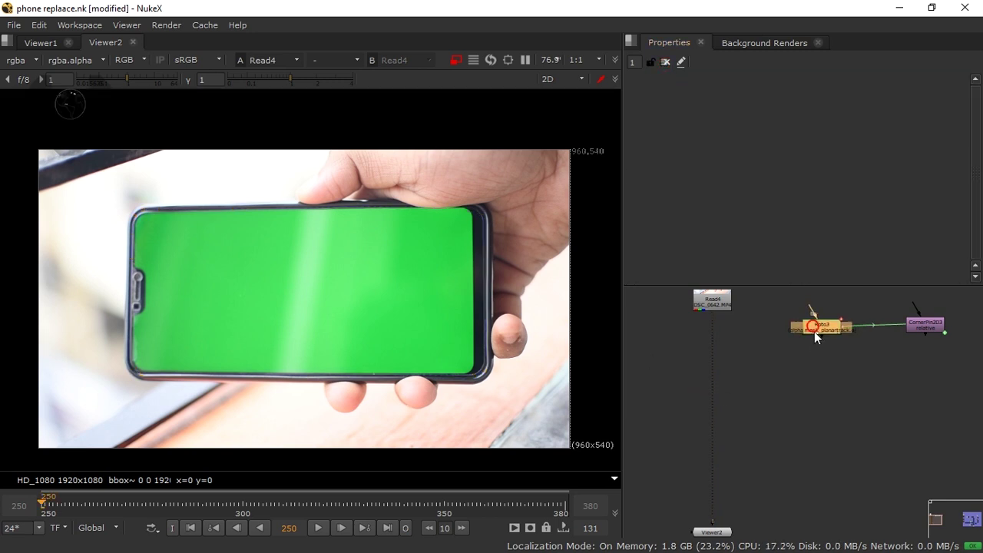
- Stack the corner pin node directly below Roto3 and move the pair farther away from the Read4 stream
left_click_drag(916, 322, 877, 431)
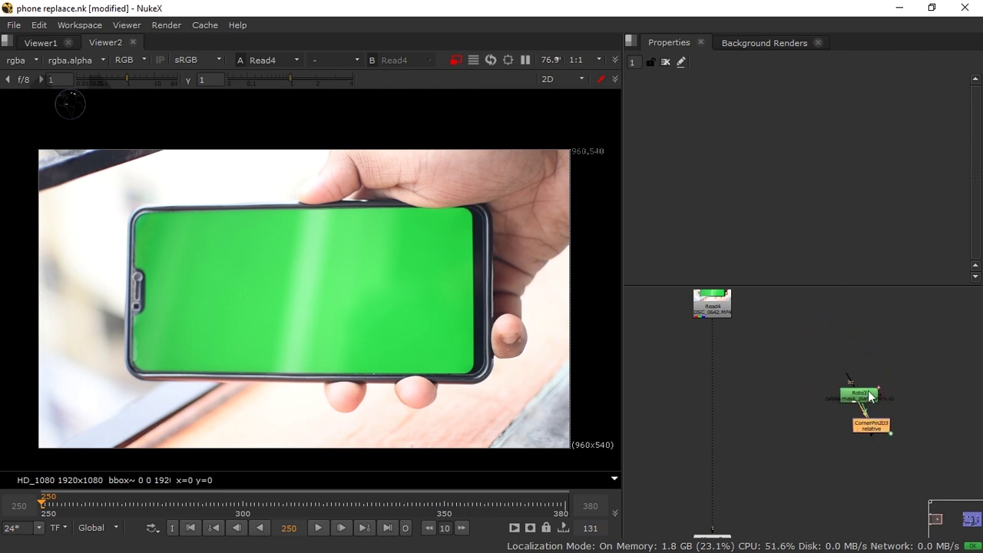
left_click_drag(869, 394, 880, 308)
left_click_drag(871, 423, 869, 345)
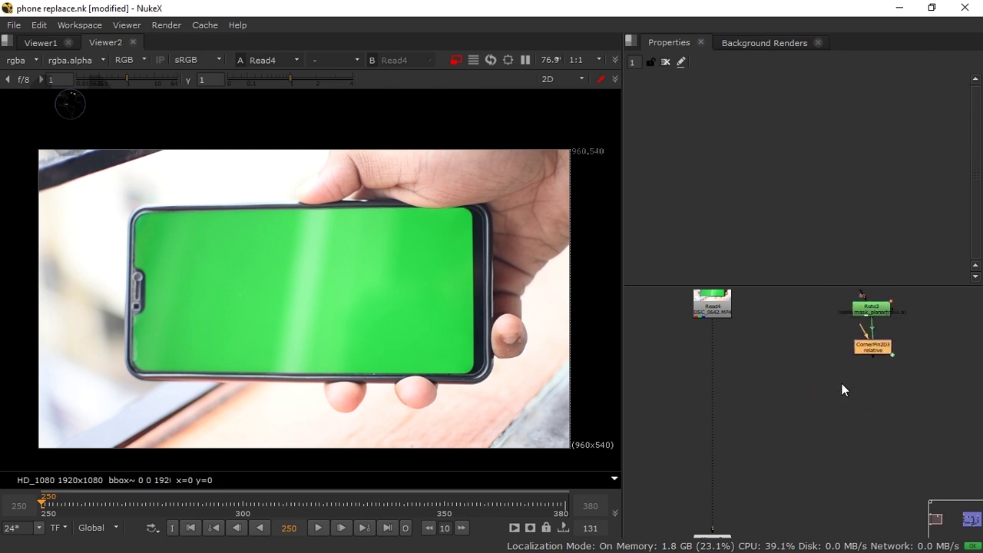
left_click_drag(841, 383, 943, 306)
left_click(790, 375)
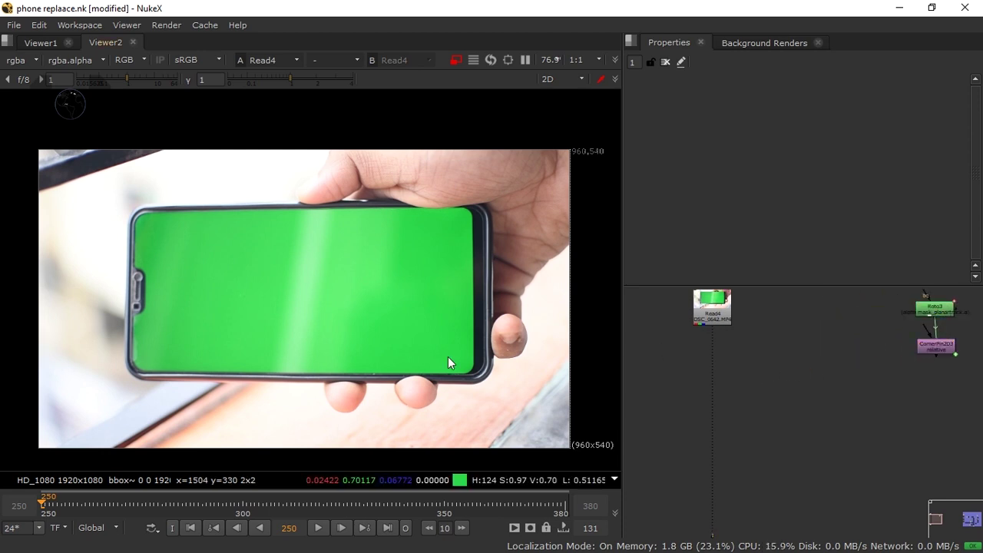
- Insert a Keylight node between Read4 and the viewer and sample the phone's green screen as its Screen Colour
left_click(805, 379)
key("Tab")
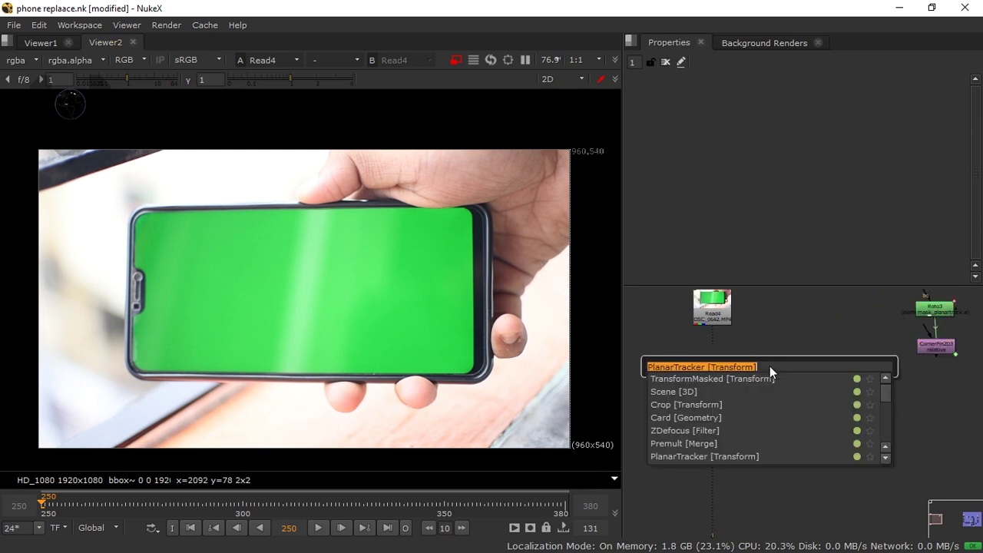
type("key")
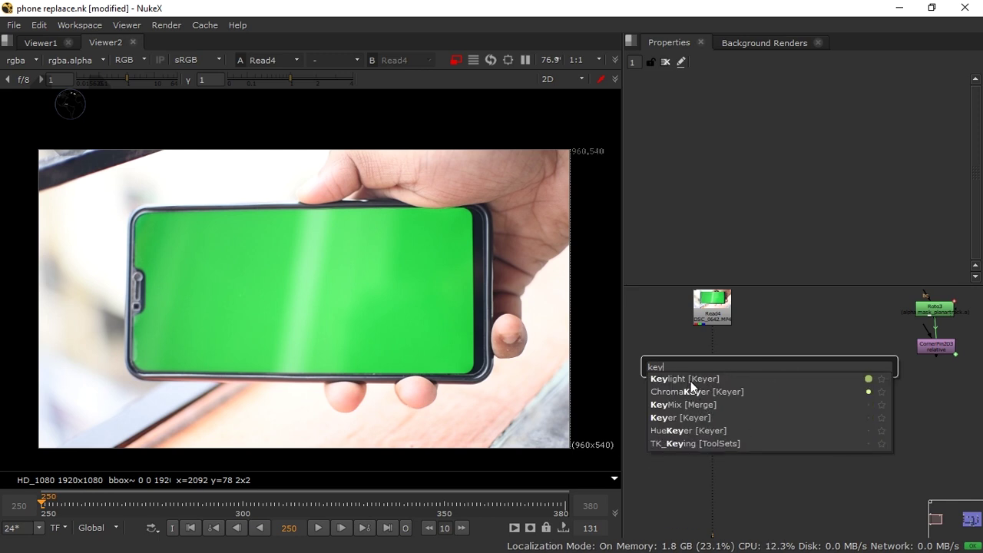
left_click(694, 380)
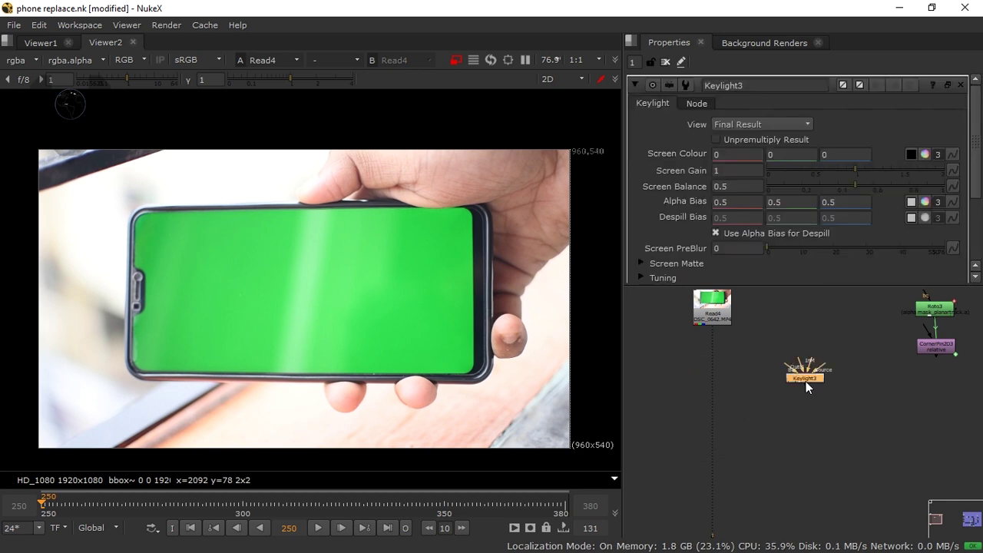
left_click_drag(805, 380, 718, 370)
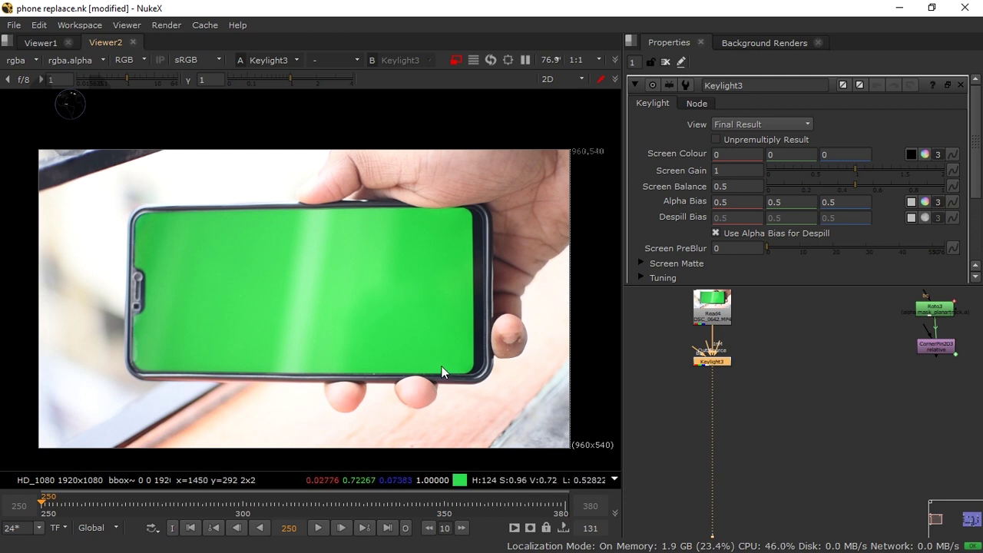
left_click(911, 154)
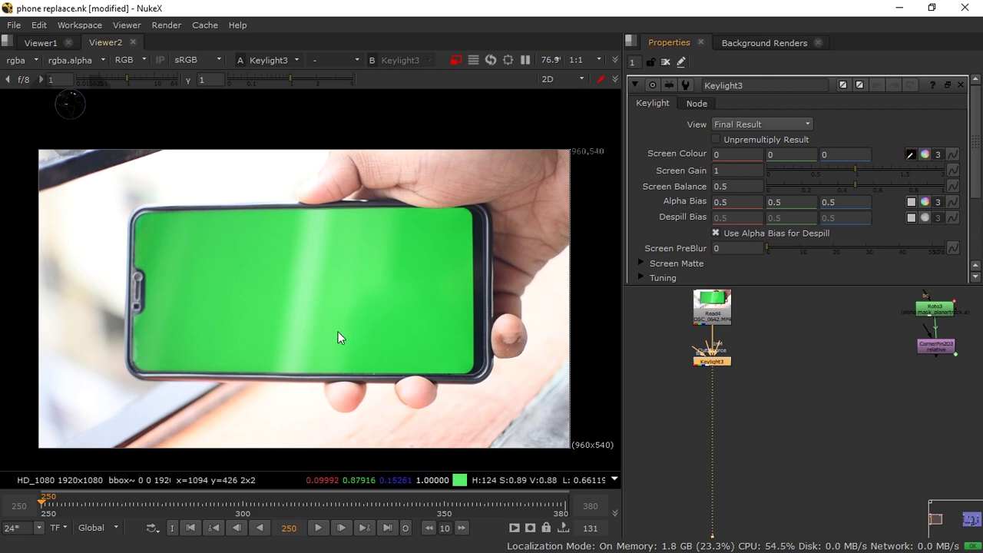
left_click(250, 268, "ctrl")
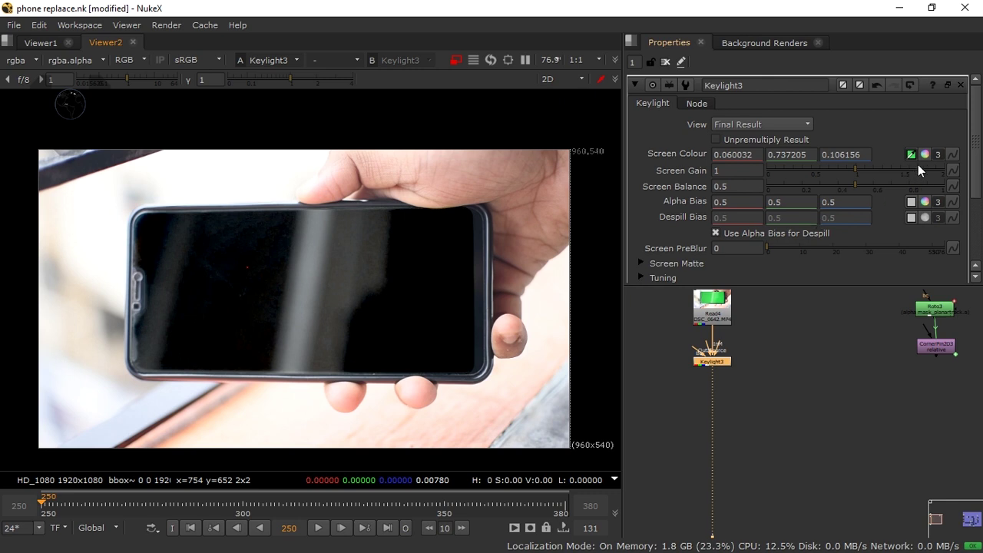
- Set the Keylight node's Screen Matte Clip Black to 0.06, leaving the other matte values at their defaults
scroll(975, 170, "down", 2)
left_click(642, 220)
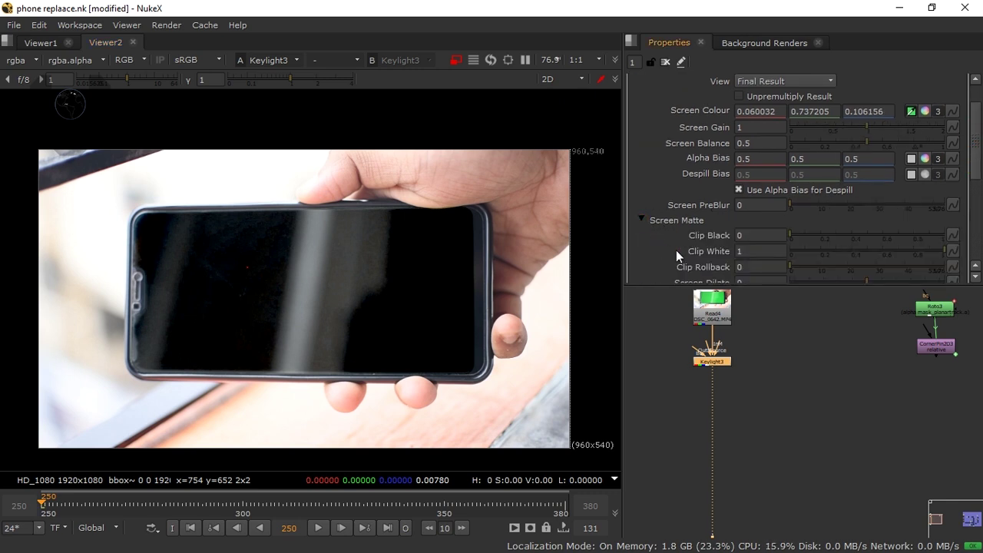
left_click(799, 239)
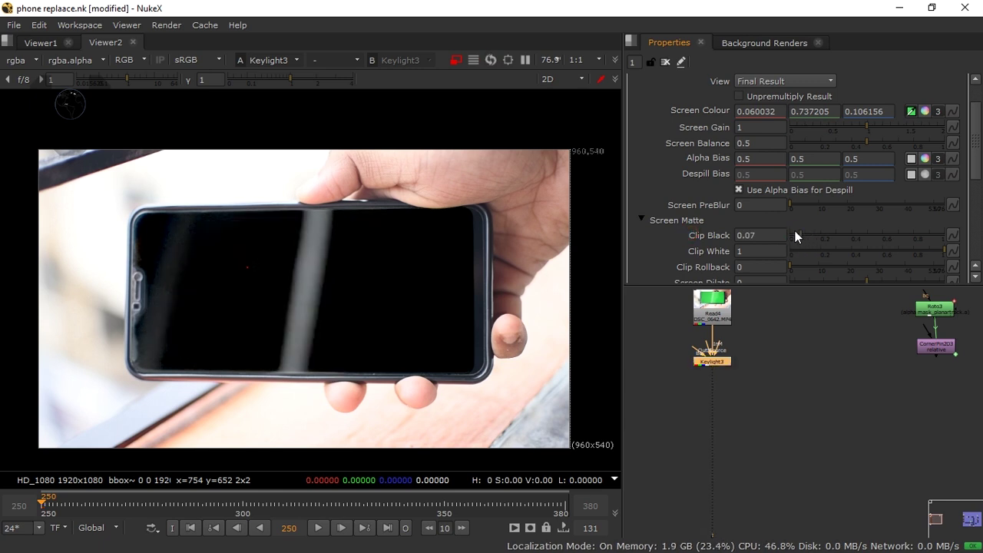
left_click(802, 234)
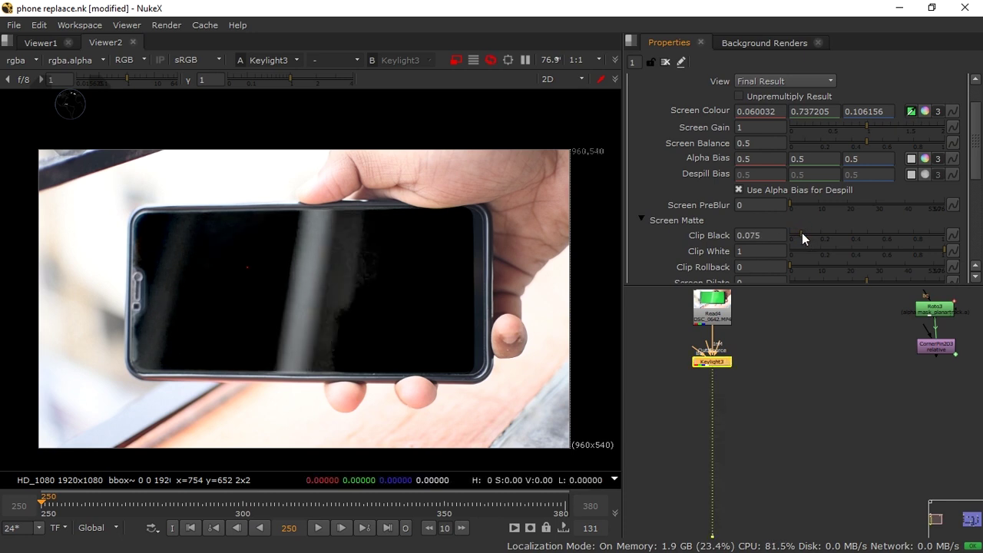
left_click_drag(802, 233, 798, 234)
left_click(798, 235)
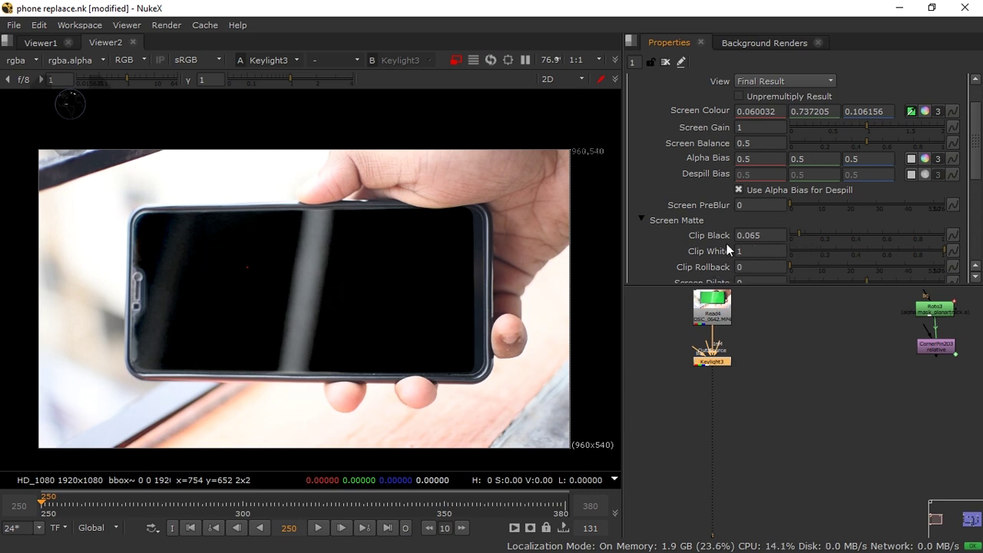
left_click_drag(792, 206, 767, 226)
scroll(976, 181, "down", 3)
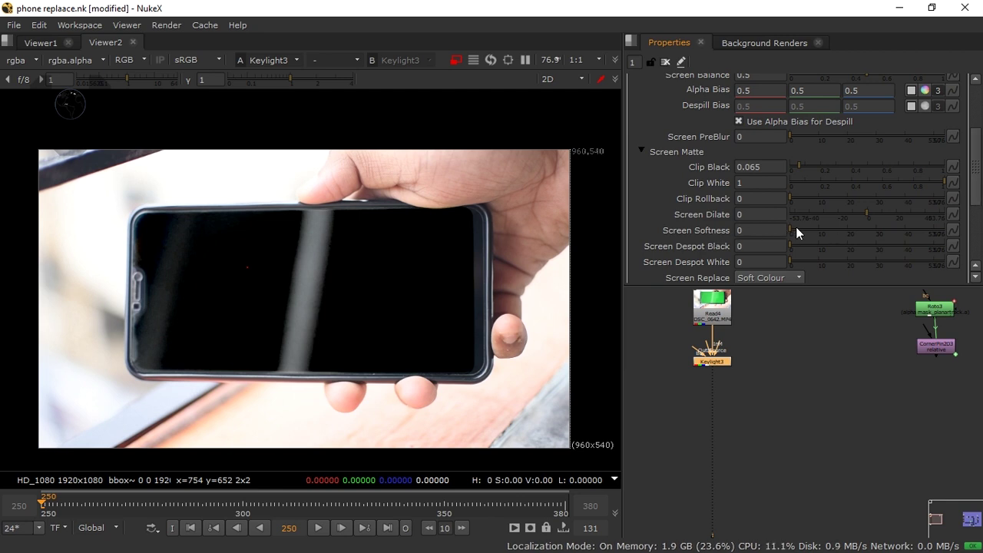
left_click_drag(793, 228, 771, 227)
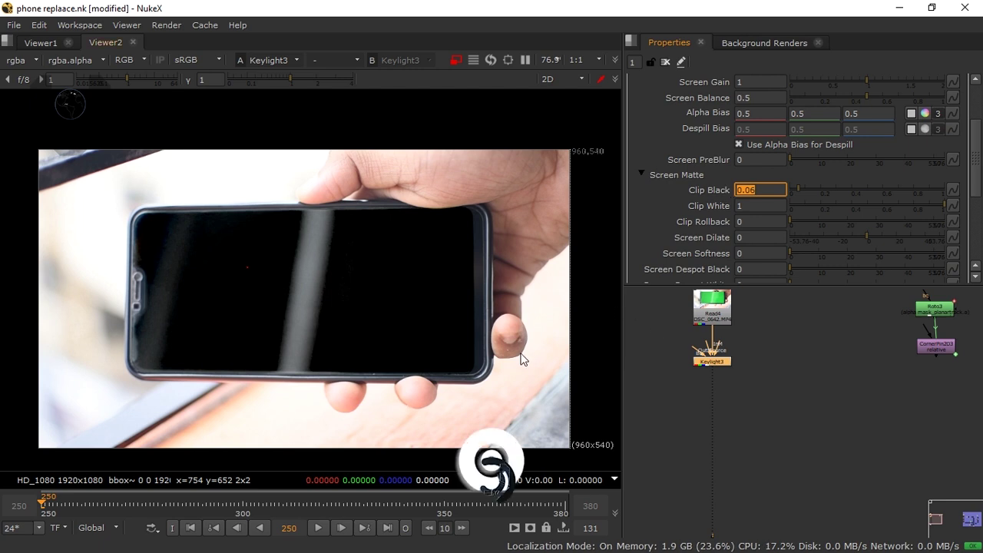
left_click(693, 400)
- Play back the keyed phone footage to check the matte, and return to frame 250
left_click(318, 528)
left_click(319, 532)
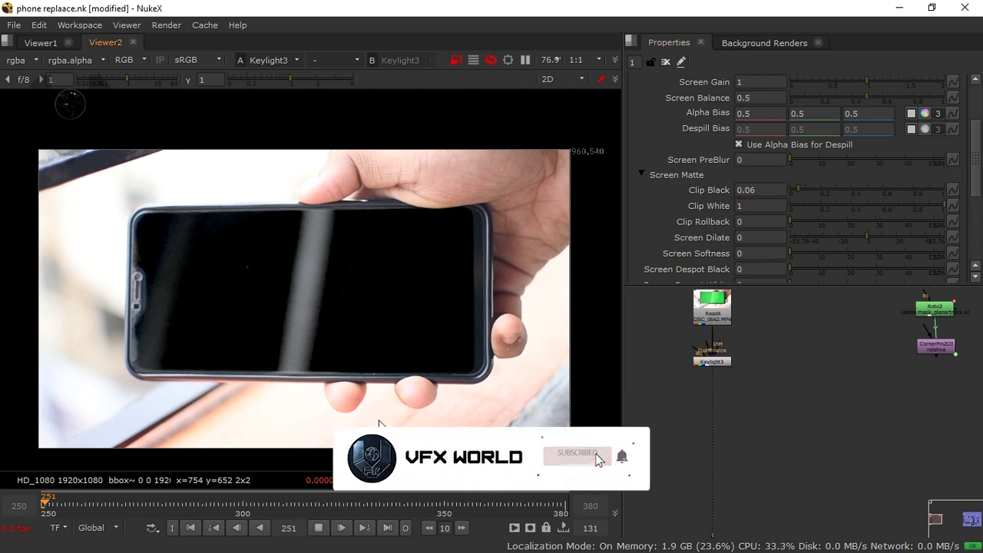
left_click(318, 532)
left_click(191, 528)
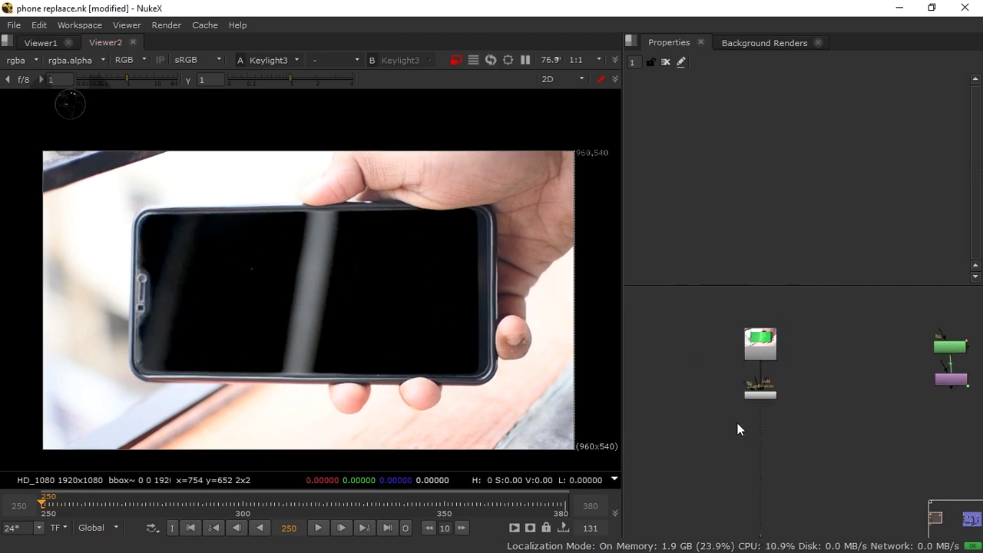
- Read in the output.####.jpg 1-300 sequence from the matte painting 2 folder and place its node beside Keylight3
scroll(761, 398, "up", 4)
middle_click_drag(807, 370, 738, 411)
left_click(704, 425)
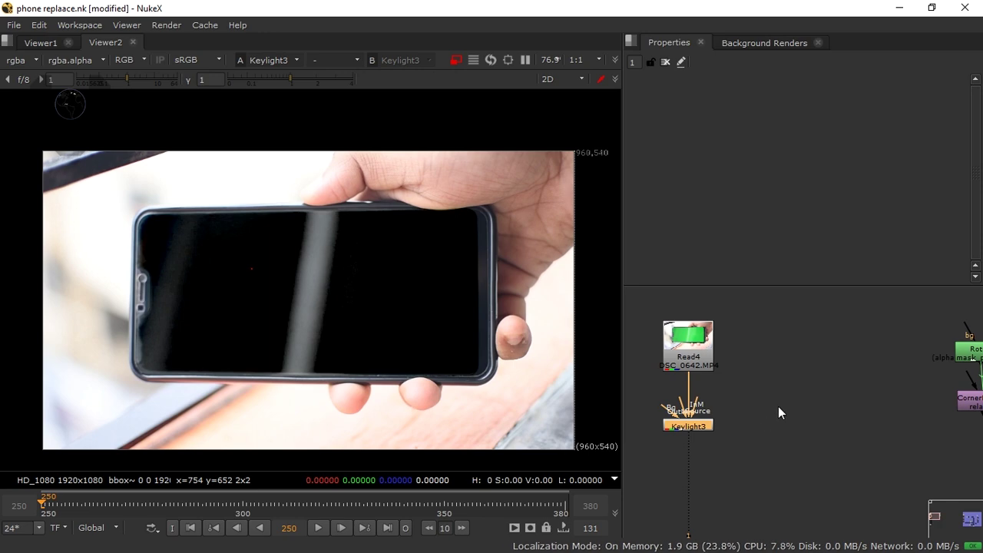
key("r")
left_click(410, 206)
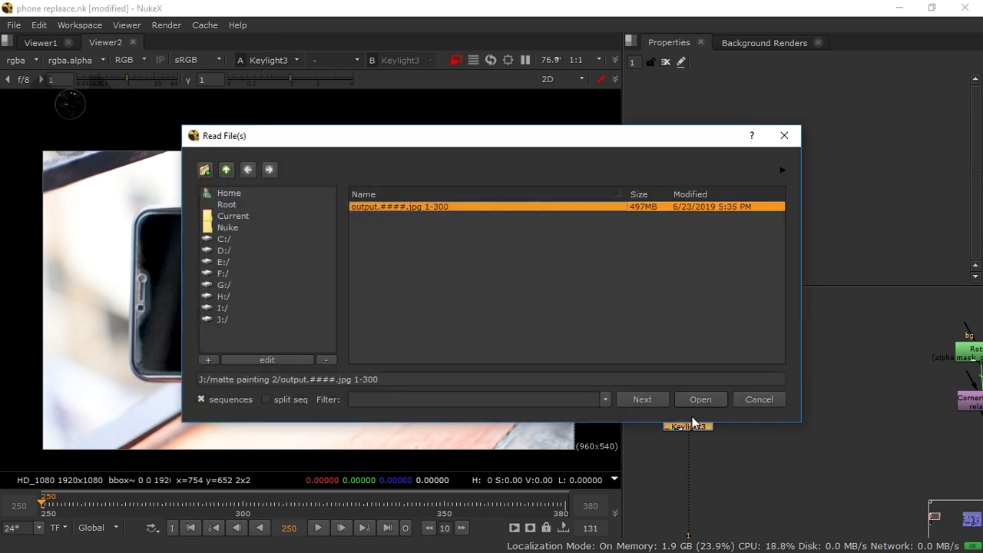
left_click(700, 399)
left_click_drag(715, 438, 790, 407)
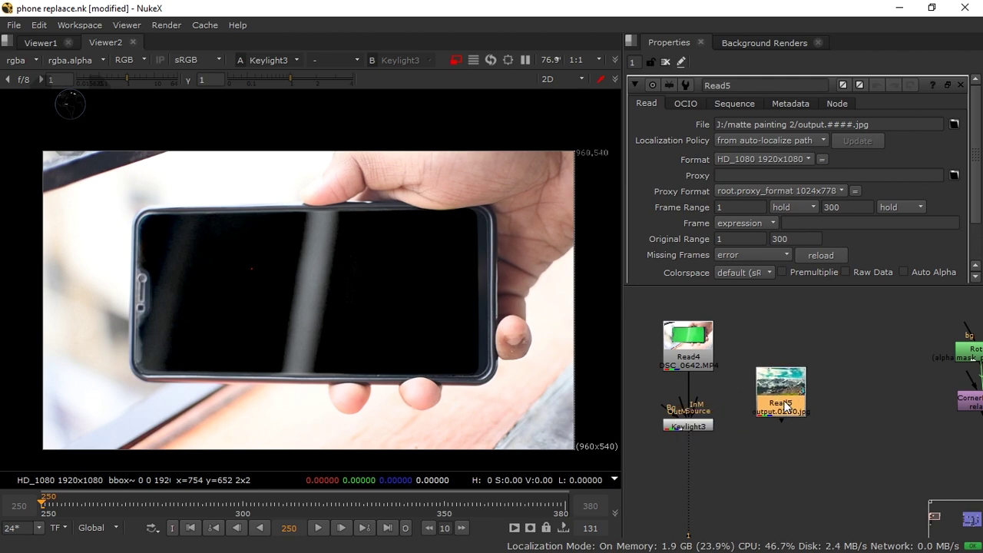
- View the imported landscape sequence, play and scrub through it, and return to frame 250
key("1")
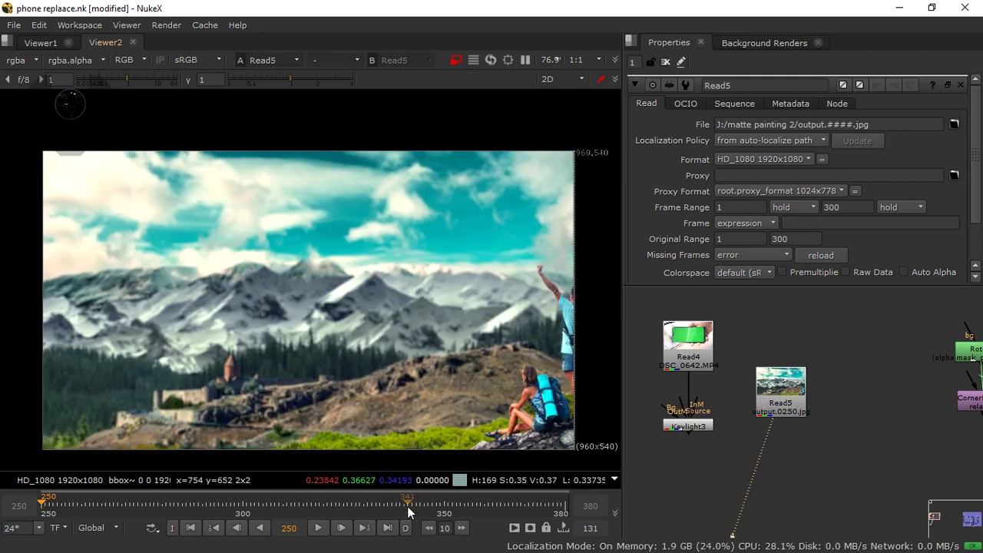
left_click(317, 529)
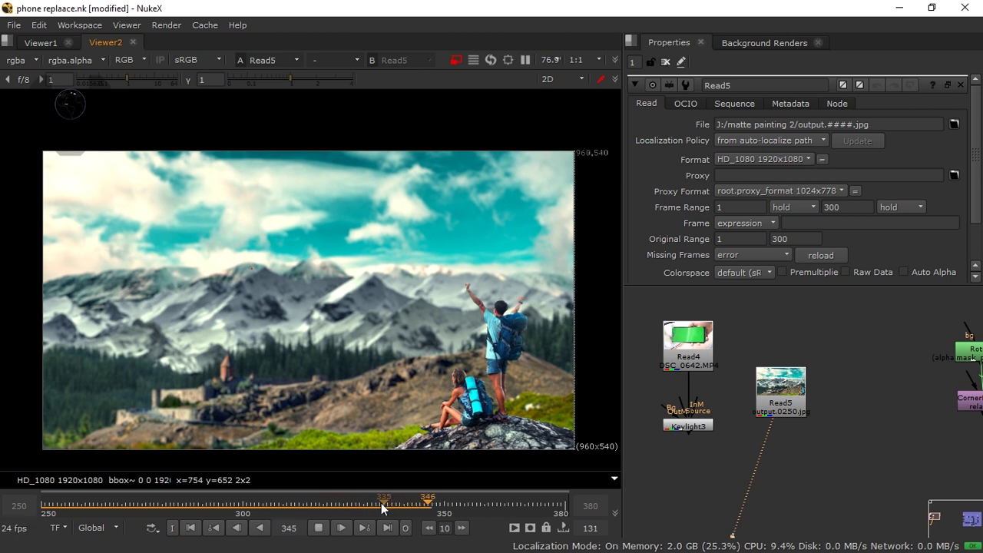
left_click(318, 528)
left_click(191, 527)
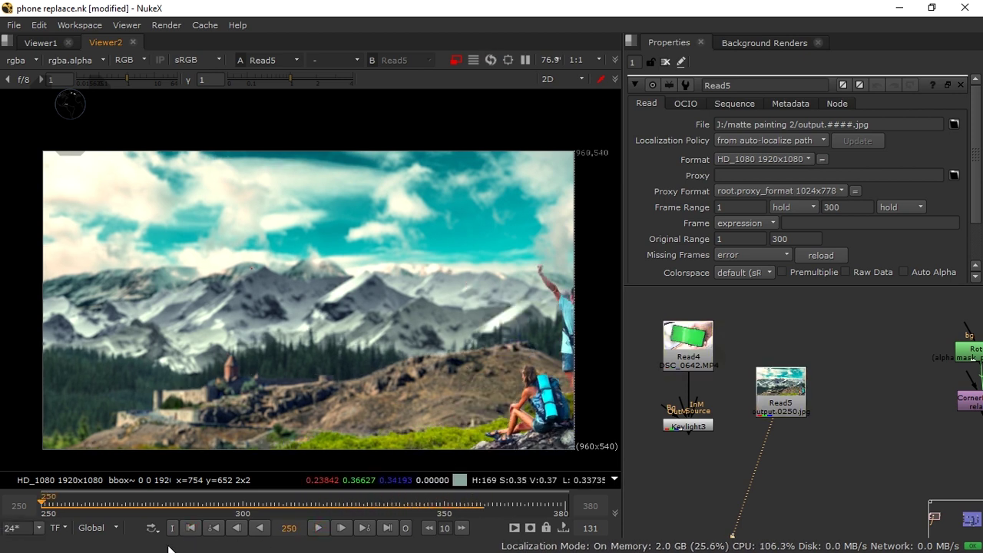
left_click_drag(55, 503, 176, 507)
left_click(191, 527)
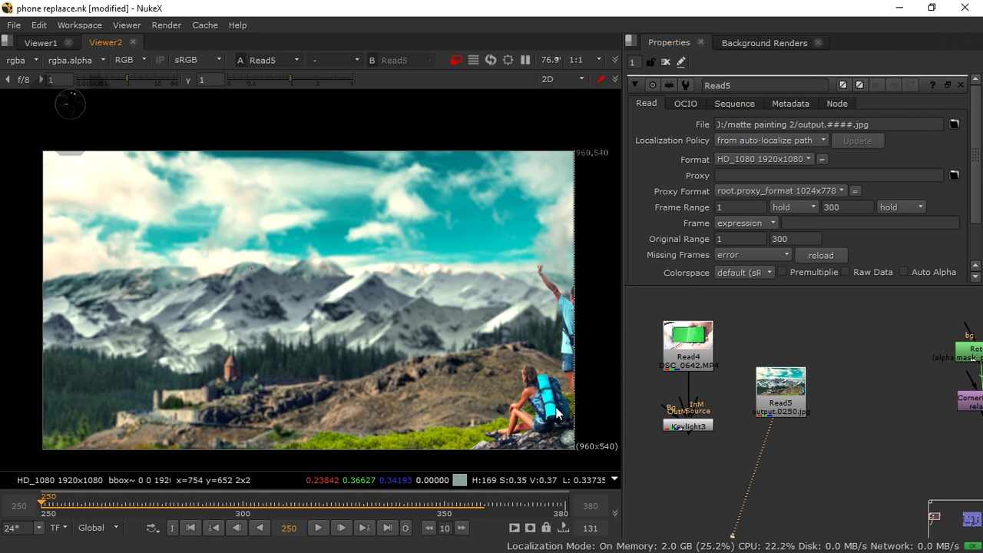
- Switch the viewer back to the Keylight3 output
middle_click_drag(708, 435, 699, 426)
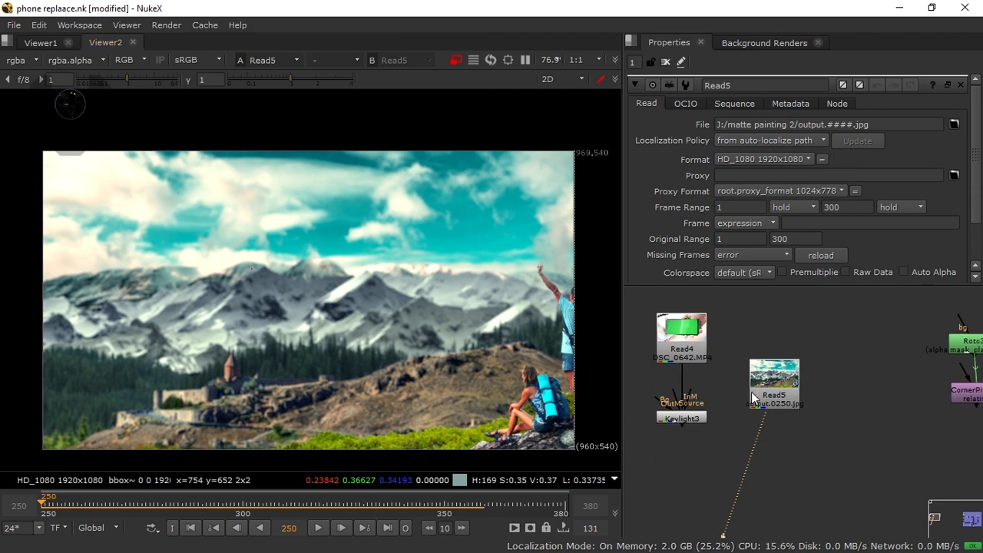
left_click(681, 420)
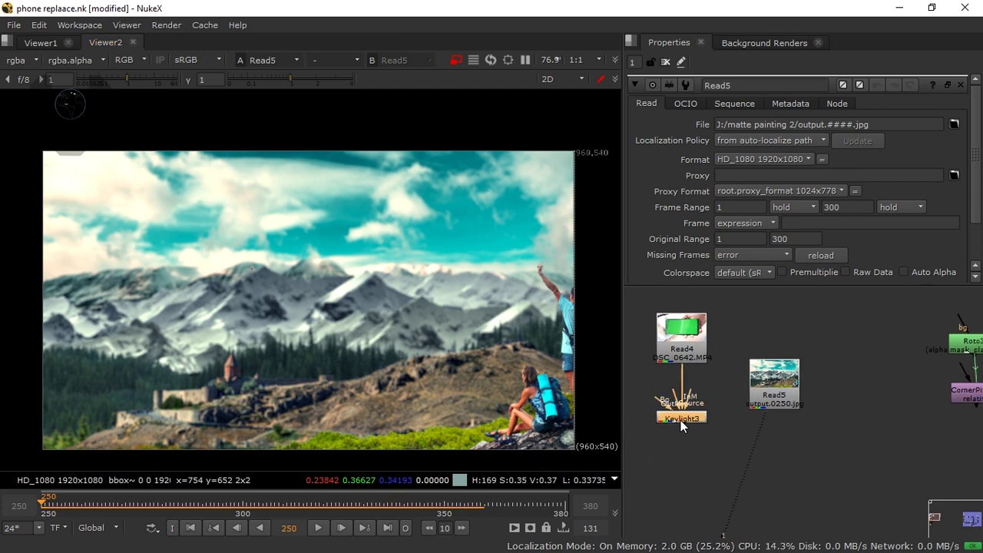
key("1")
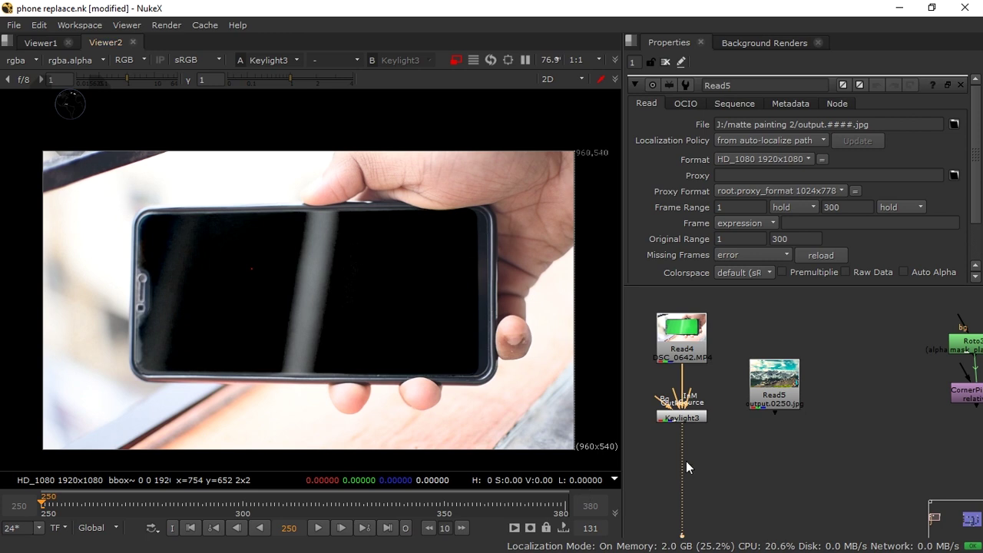
- Rearrange the node graph with Keylight3 to the right of Read4 and the landscape Read5 node below and left of Read4
scroll(704, 450, "down", 4)
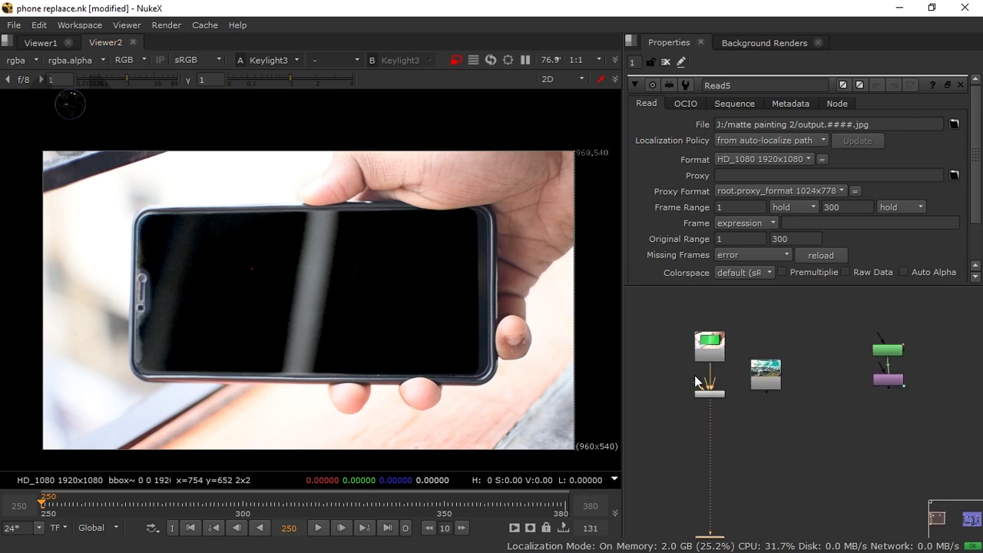
left_click_drag(765, 374, 786, 501)
left_click_drag(722, 395, 789, 349)
left_click(749, 404)
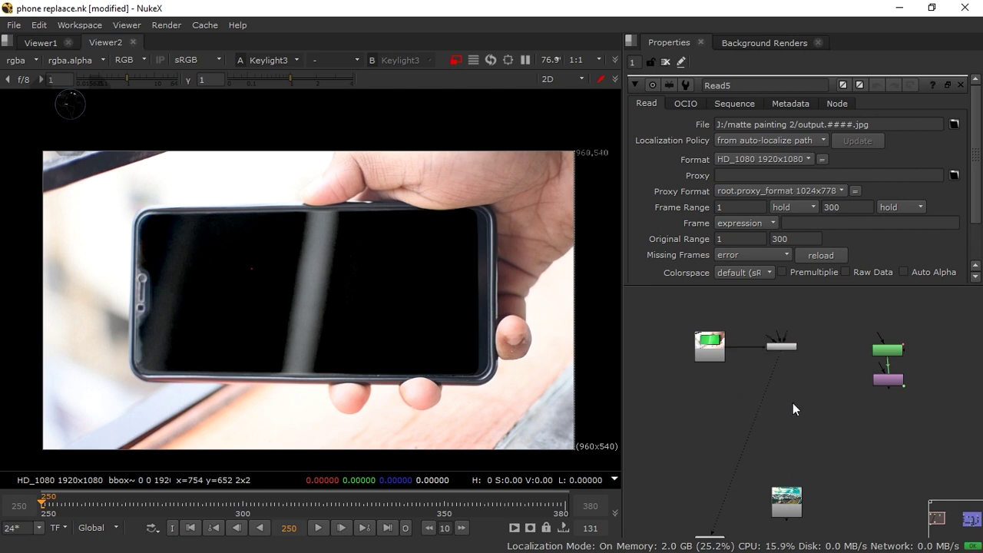
middle_click_drag(793, 403, 798, 386)
left_click_drag(792, 482, 670, 392)
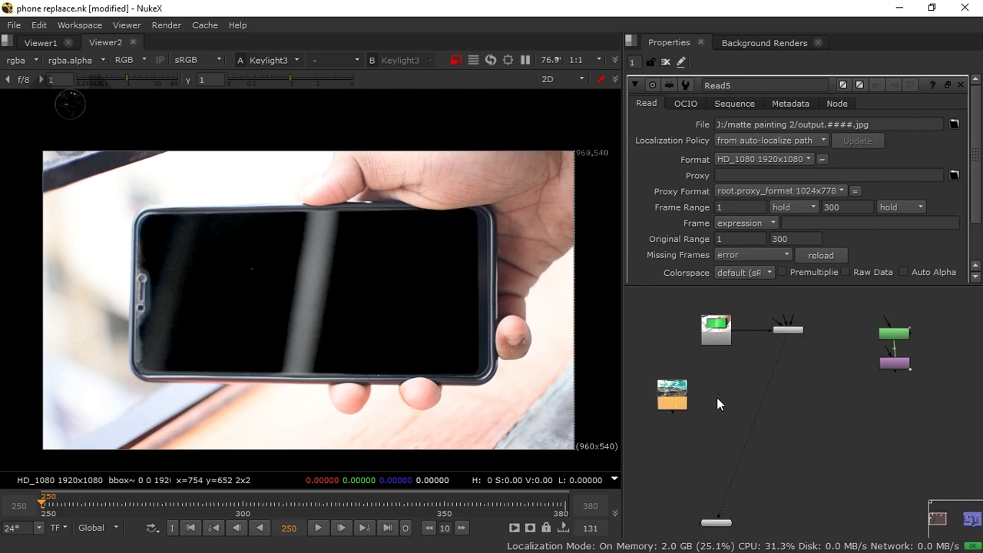
left_click_drag(703, 363, 650, 442)
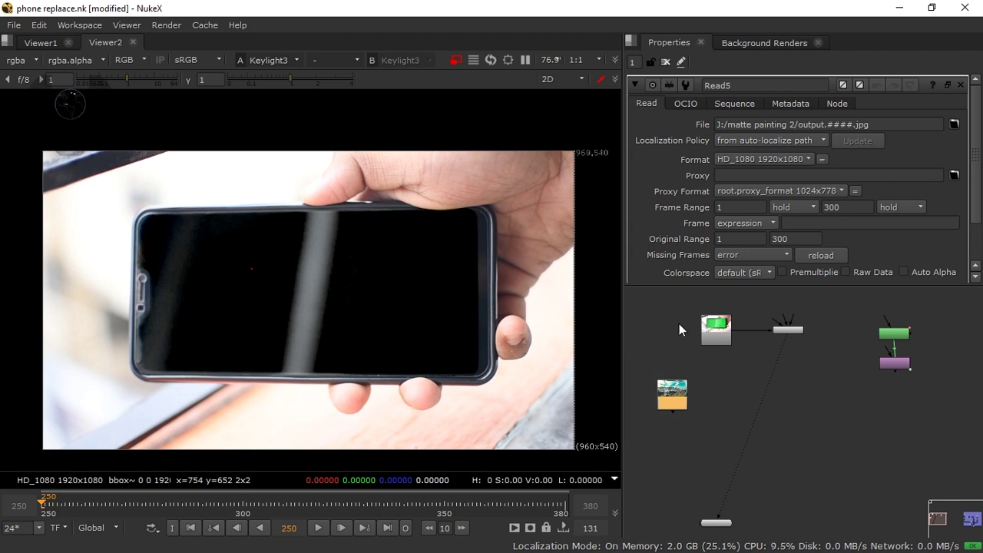
left_click_drag(678, 301, 816, 364)
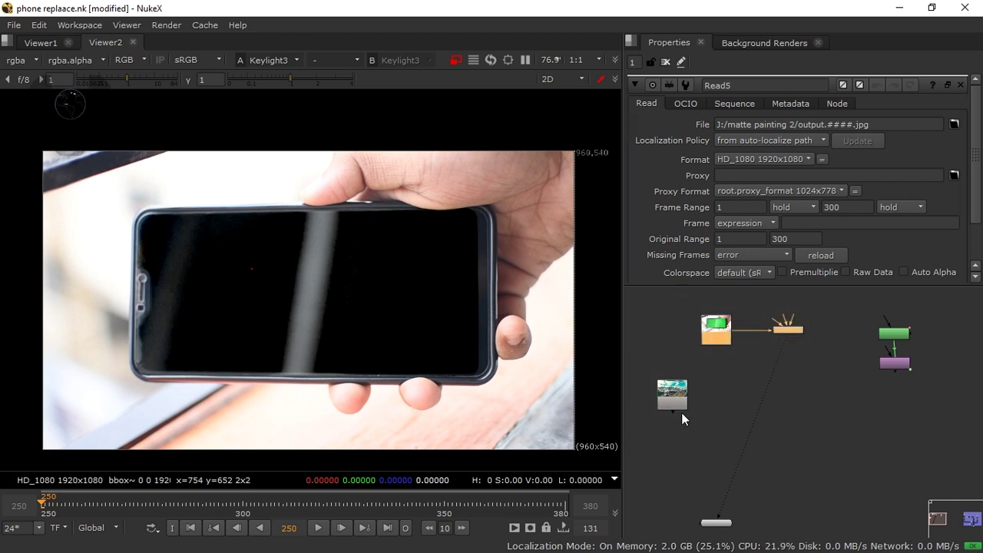
left_click(730, 403)
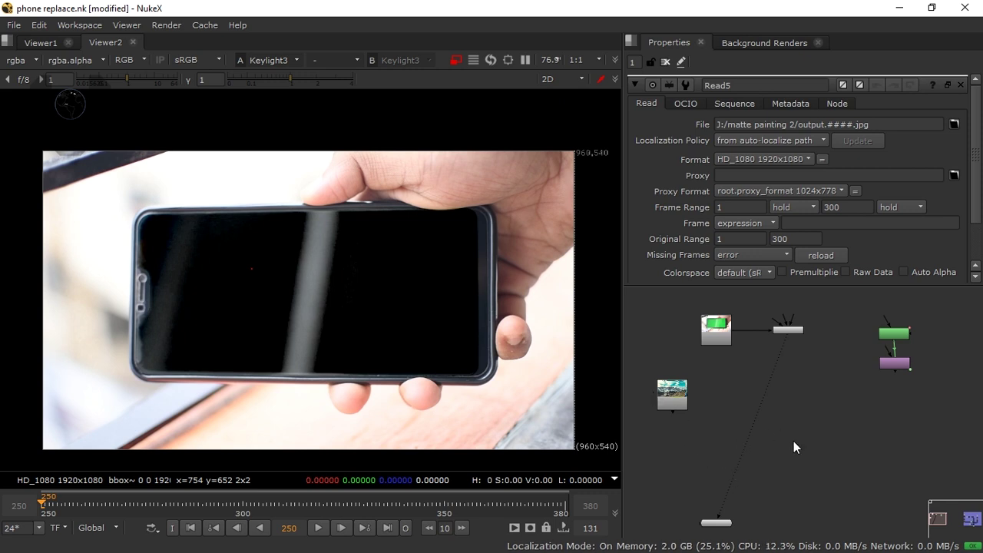
- Add a Merge node, connect the landscape Read5 to its A input and Keylight3 to its B input, and view its output
key("m")
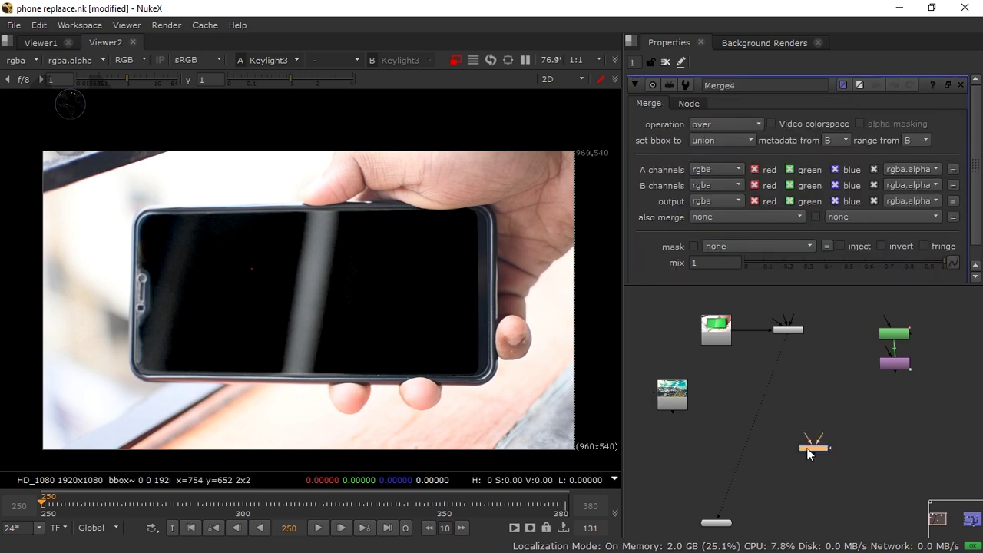
scroll(805, 456, "up", 3)
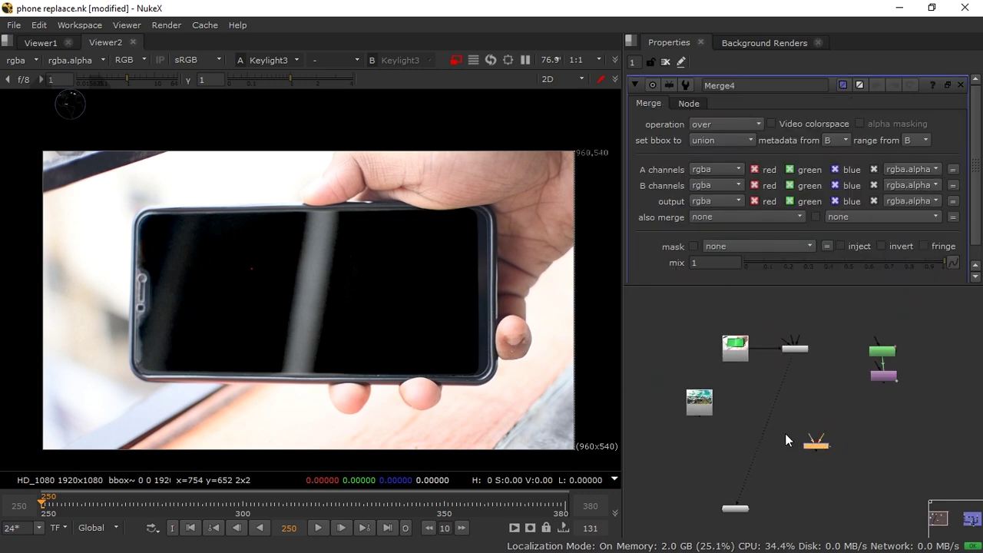
left_click_drag(838, 449, 699, 388)
middle_click_drag(660, 411, 757, 415)
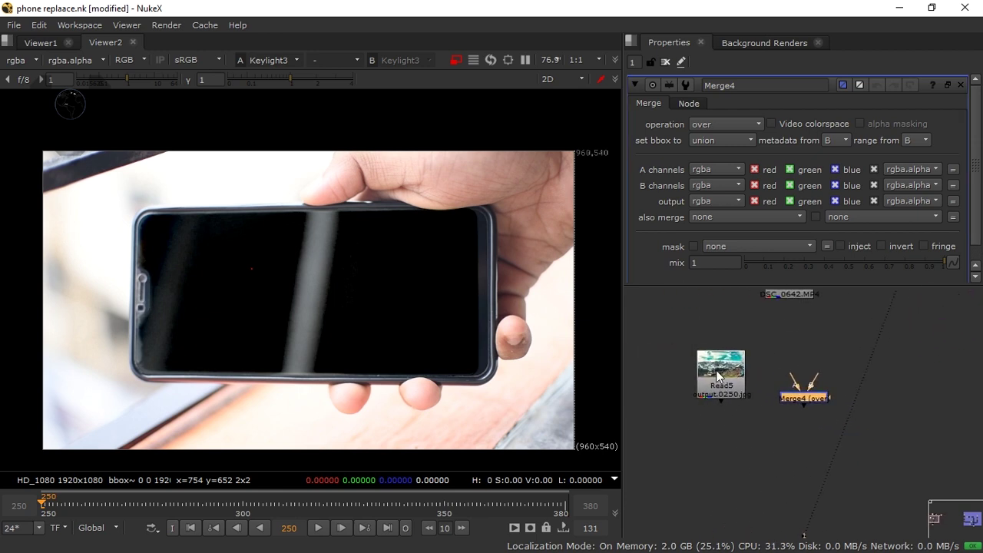
middle_click_drag(766, 362, 754, 413)
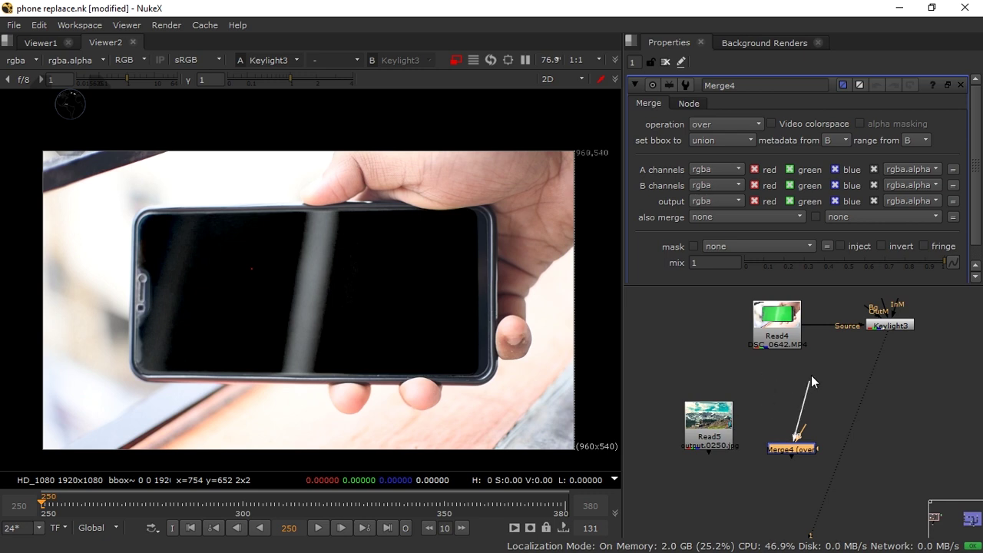
left_click_drag(782, 432, 722, 428)
left_click_drag(802, 434, 900, 307)
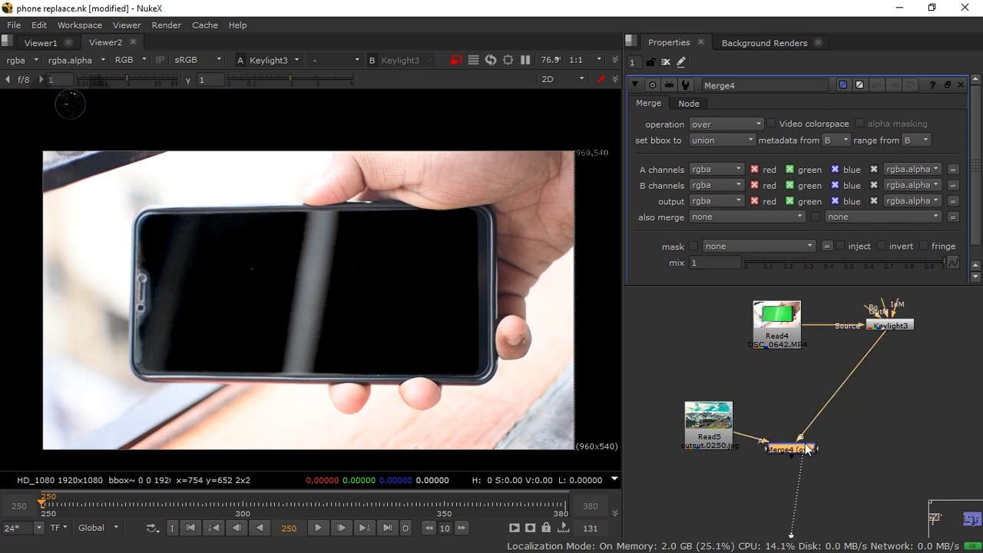
key("1")
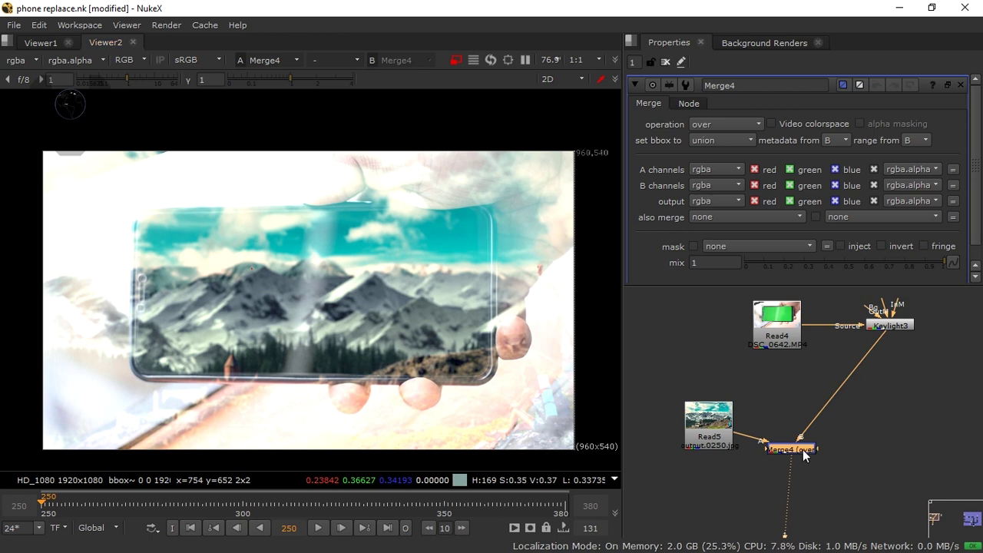
- Align Merge4 directly below Keylight3 and level with the landscape Read5 node
left_click_drag(802, 449, 902, 425)
left_click(744, 465)
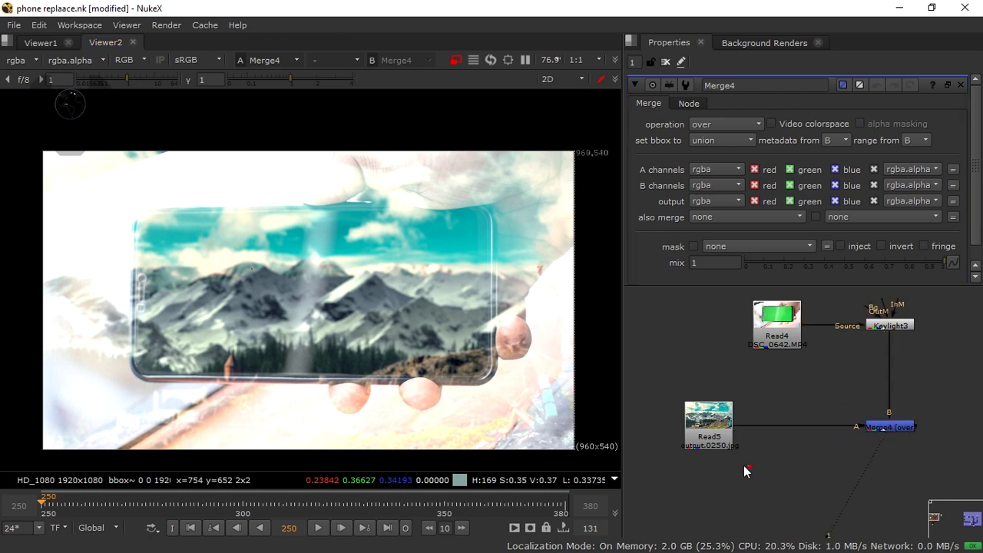
left_click(689, 449)
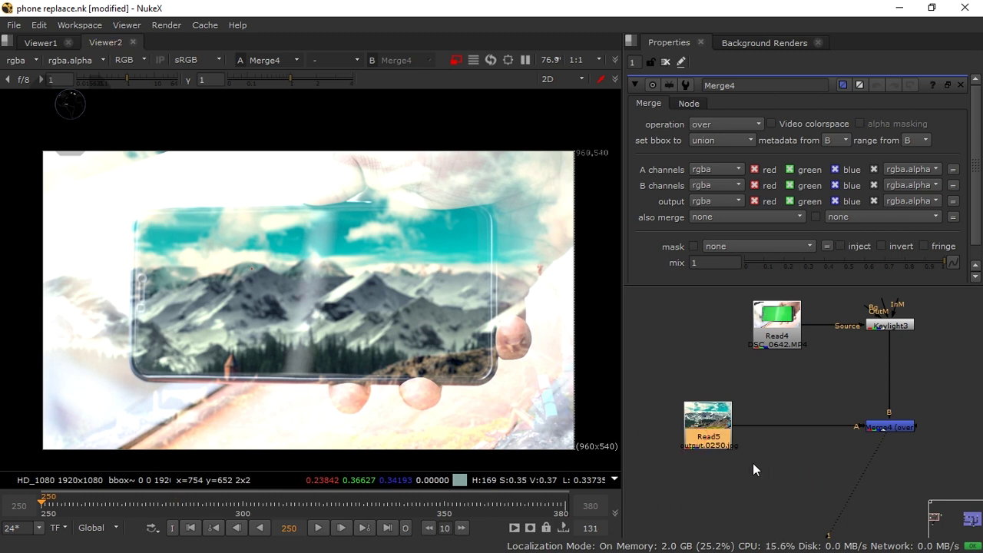
left_click(888, 426)
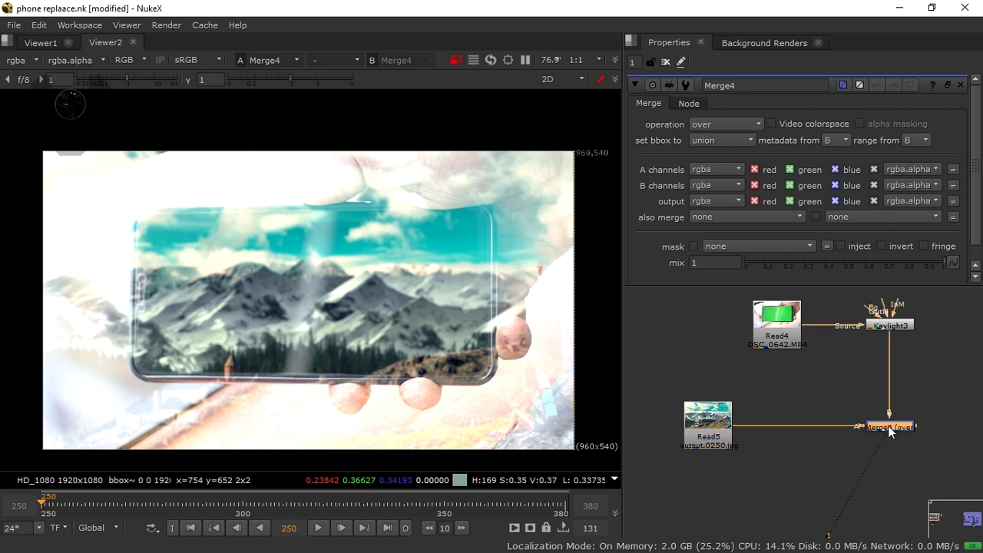
- Disconnect Merge4's A and B inputs and move the node lower in the graph
left_click_drag(859, 426, 835, 445)
left_click_drag(889, 349, 830, 448)
middle_click_drag(800, 386, 778, 375)
left_click_drag(866, 410, 862, 513)
middle_click_drag(835, 420, 781, 417)
scroll(806, 419, "down", 2)
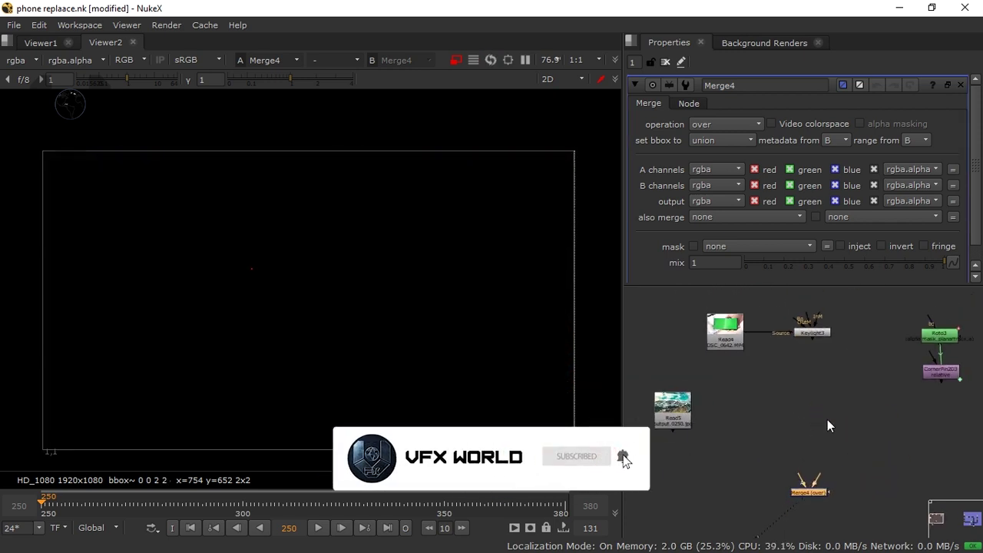
- Move CornerPin2D3 level with the landscape Read5, connect its input to Read5, and view the corner pin output
left_click_drag(933, 374, 941, 446)
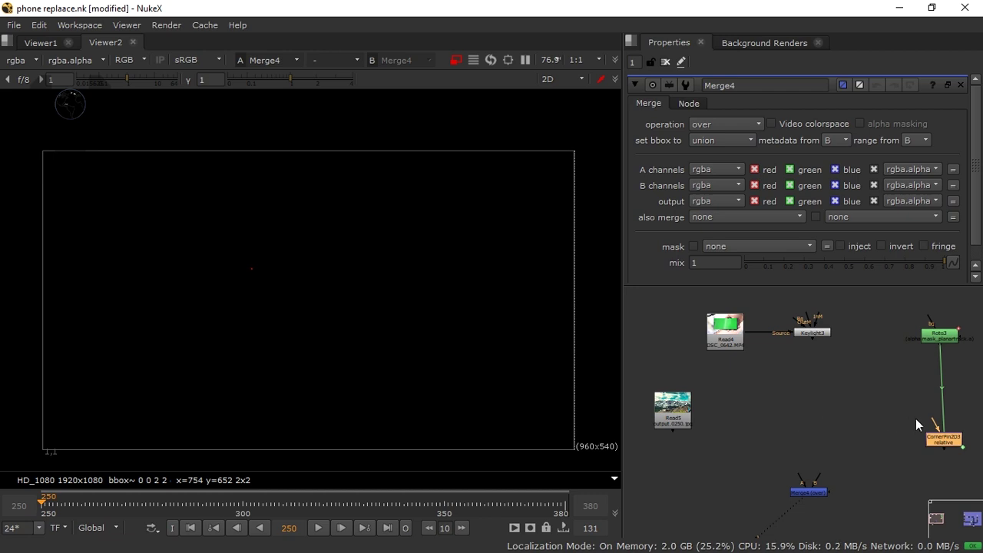
left_click_drag(932, 423, 696, 436)
left_click_drag(941, 440, 943, 430)
key("1")
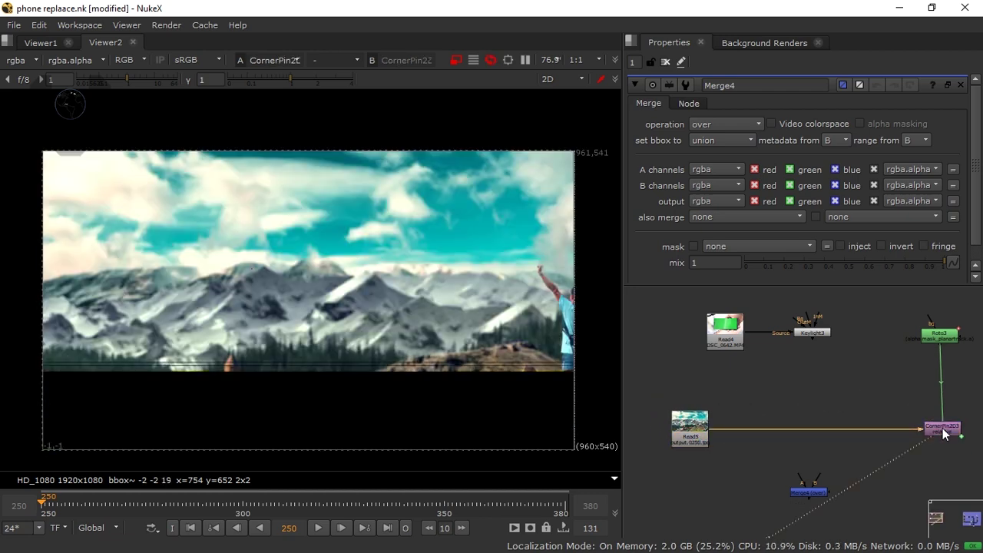
- Play the corner-pinned landscape to check its tracked motion, and return to the first frame
left_click(318, 528)
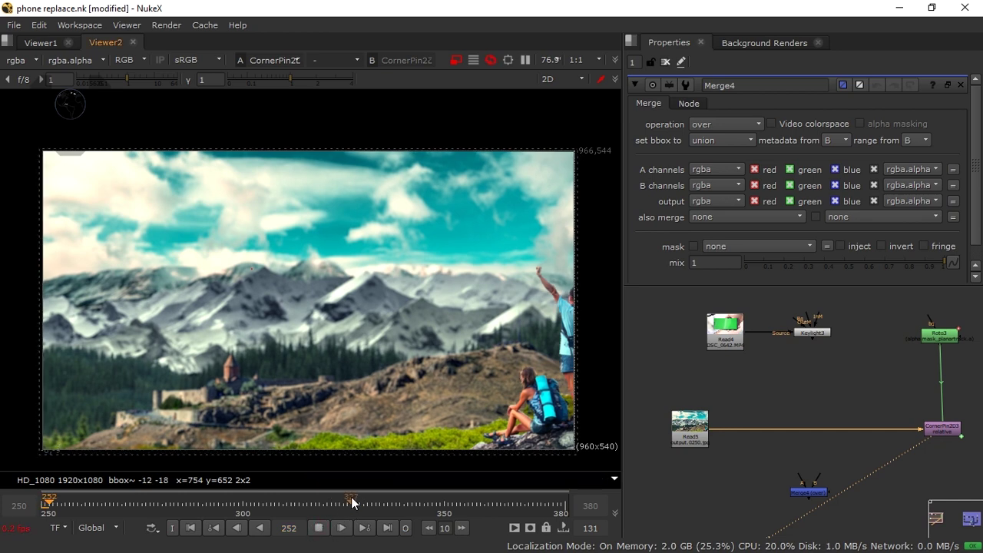
left_click(318, 528)
left_click(191, 528)
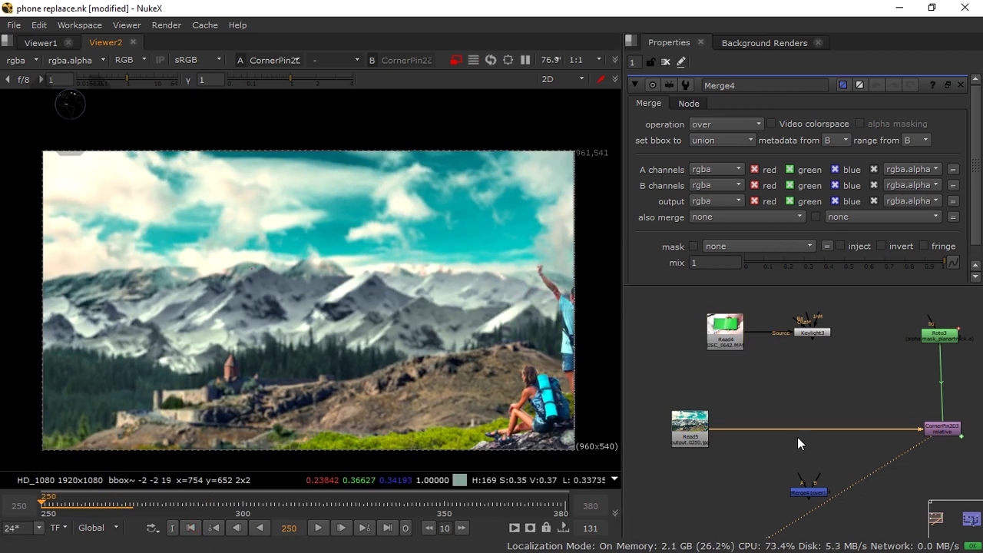
- Connect Merge4's B input to Keylight3 and A input to CornerPin2D3, and move Roto3, CornerPin2D3 and Merge4 closer to the Read nodes
middle_click_drag(951, 436, 909, 409)
left_click_drag(759, 464, 949, 443)
middle_click_drag(842, 424, 838, 433)
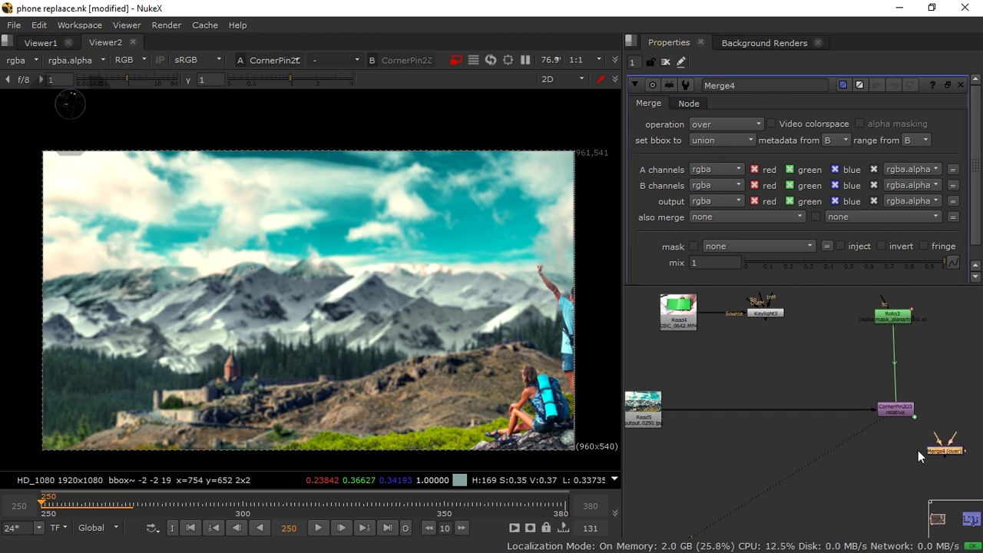
left_click_drag(946, 448, 772, 313)
left_click_drag(874, 401, 693, 397)
left_click_drag(890, 316, 714, 361)
left_click_drag(721, 396, 723, 403)
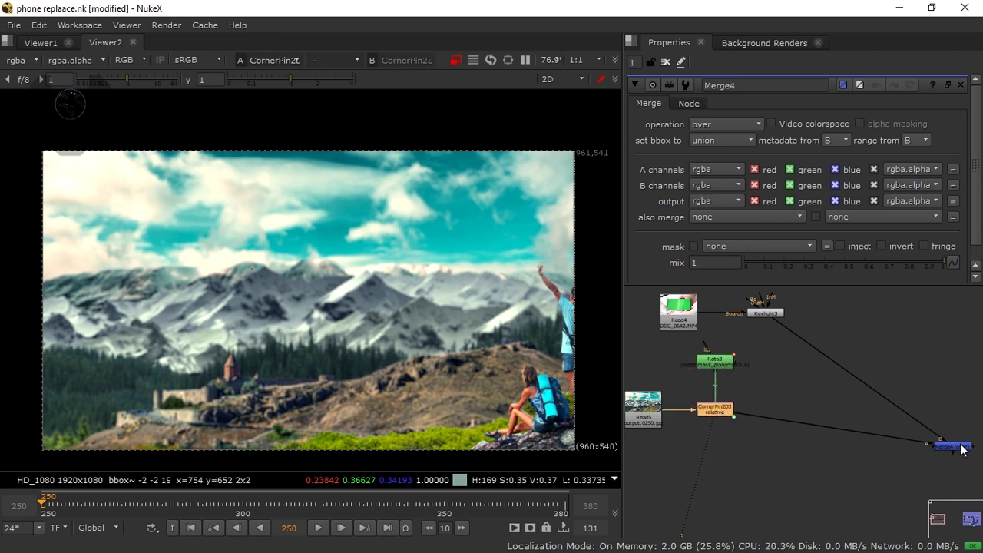
left_click_drag(962, 444, 834, 411)
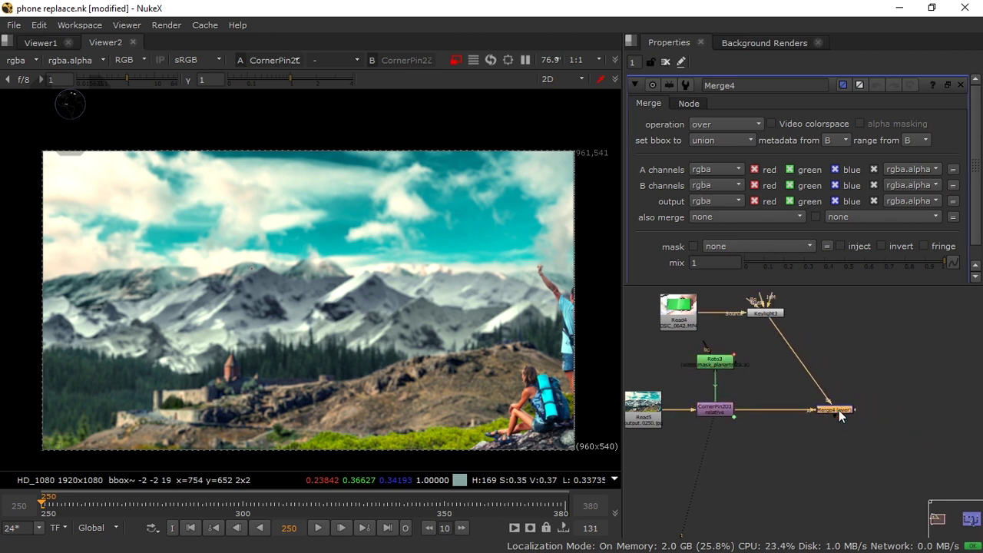
- View the Merge4 output, play the composite, and return to frame 250
key("1")
left_click(801, 419)
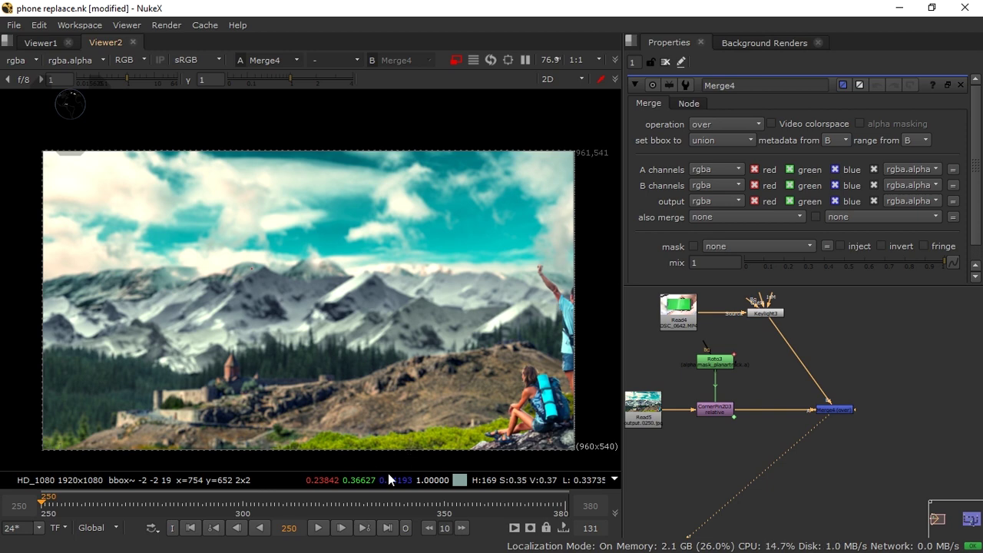
left_click(318, 527)
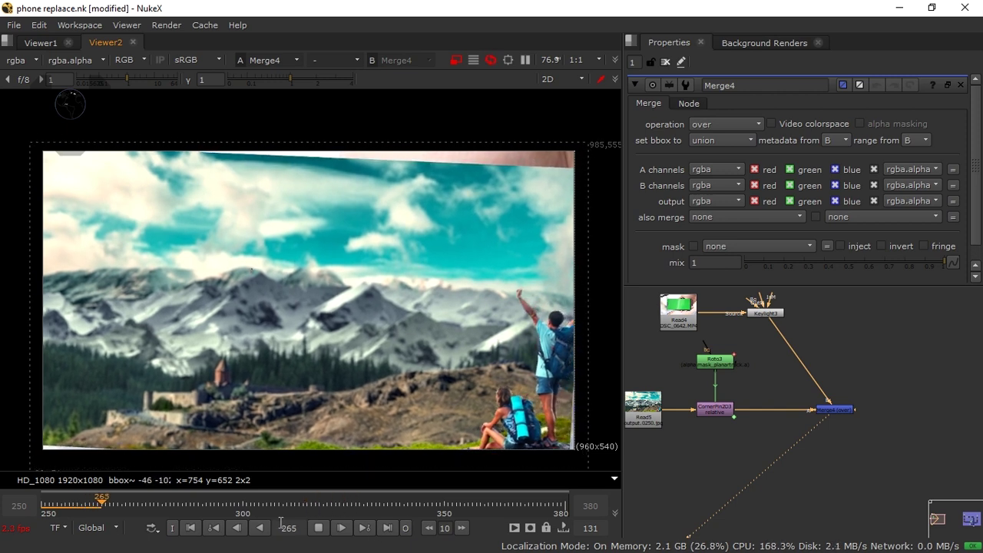
left_click(325, 528)
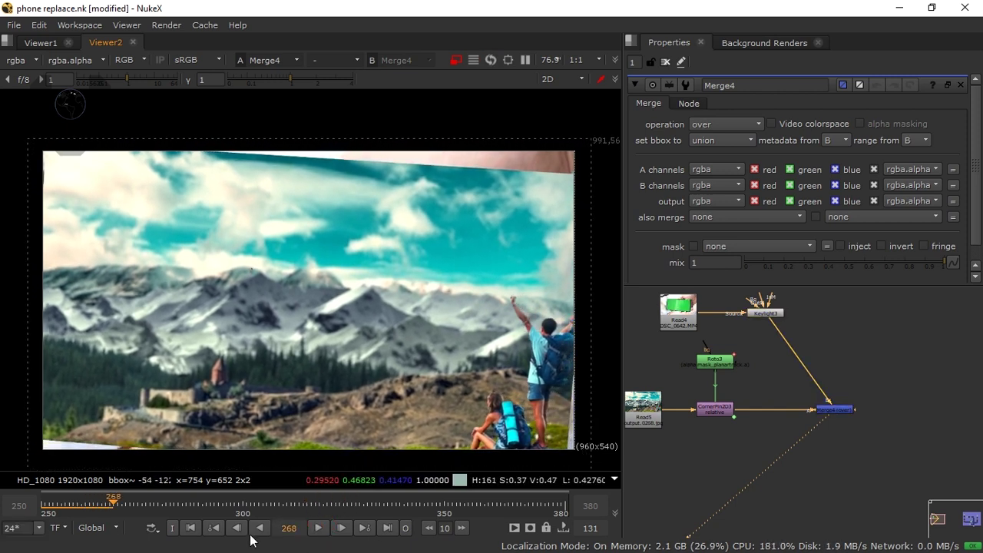
left_click(196, 529)
- Move the landscape Read5 further from CornerPin2D3 and insert a new CornerPin node directly after Read5
middle_click_drag(709, 453, 782, 439)
scroll(772, 440, "up", 2)
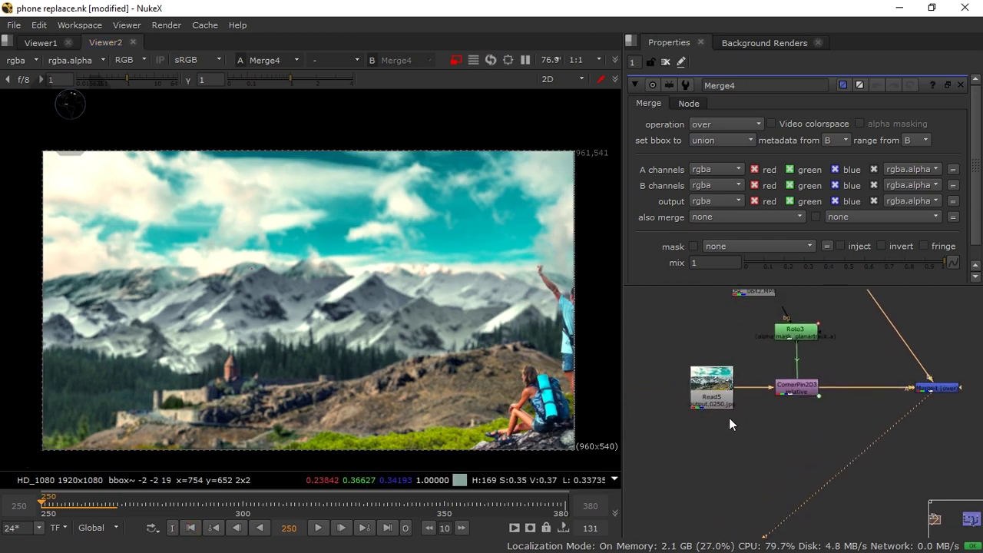
mouse_move(720, 393)
left_mouse_down()
mouse_move(690, 389)
mouse_move(686, 399)
left_mouse_up()
middle_click_drag(757, 404, 774, 409)
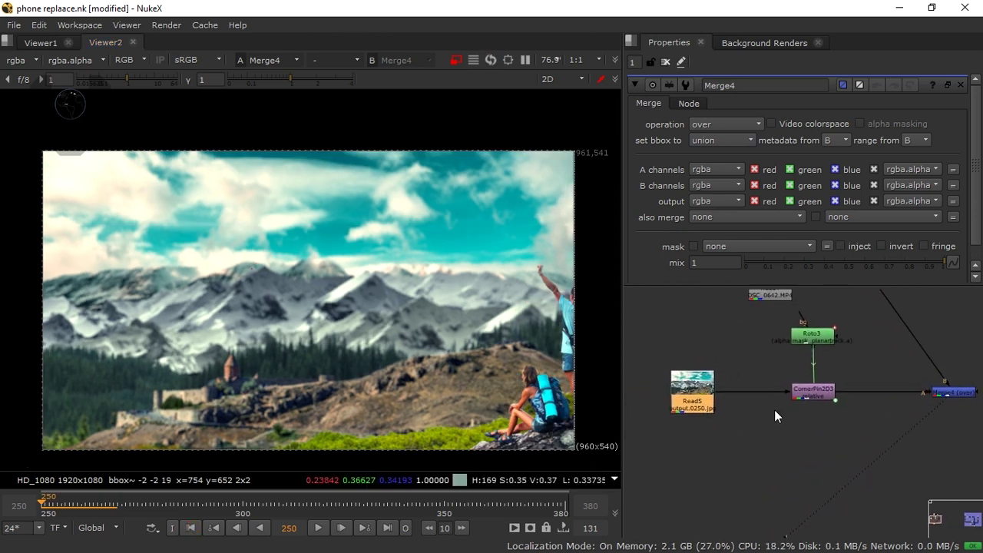
key("Tab")
type("corn")
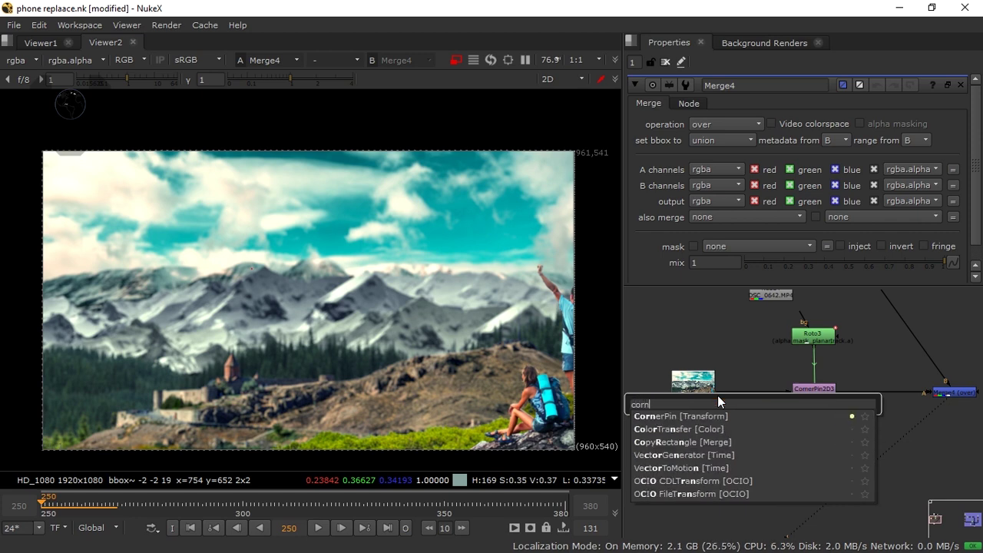
key("Return")
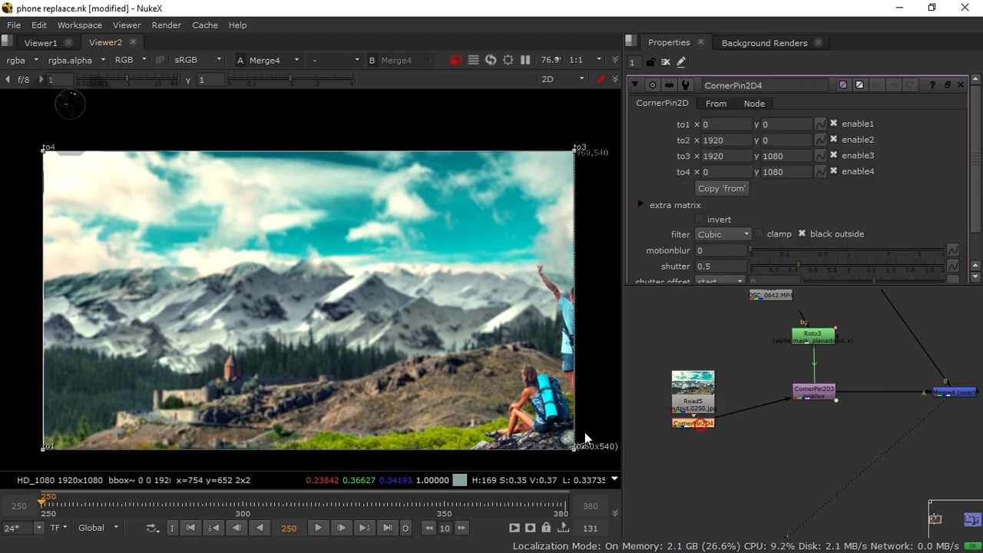
- With Read5 temporarily disabled, pin to1–to4 to the phone screen's corners at about (362, 284), (1568, 292), (1590, 878) and (364, 848)
left_click(691, 400)
key("d")
left_click(682, 423)
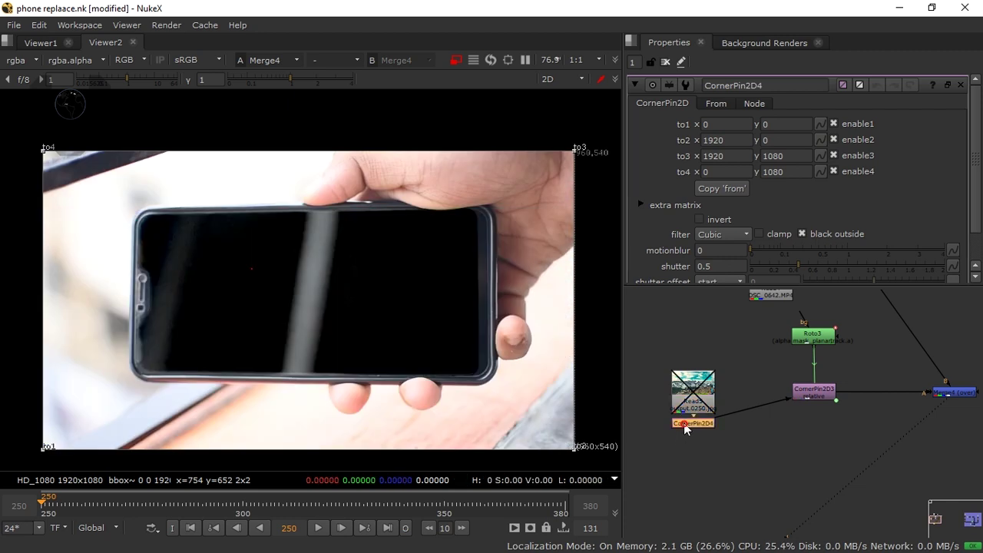
left_click_drag(45, 150, 144, 213)
left_click_drag(45, 452, 143, 370)
left_click_drag(579, 455, 480, 371)
left_click_drag(576, 152, 479, 211)
left_click(697, 405)
key("d")
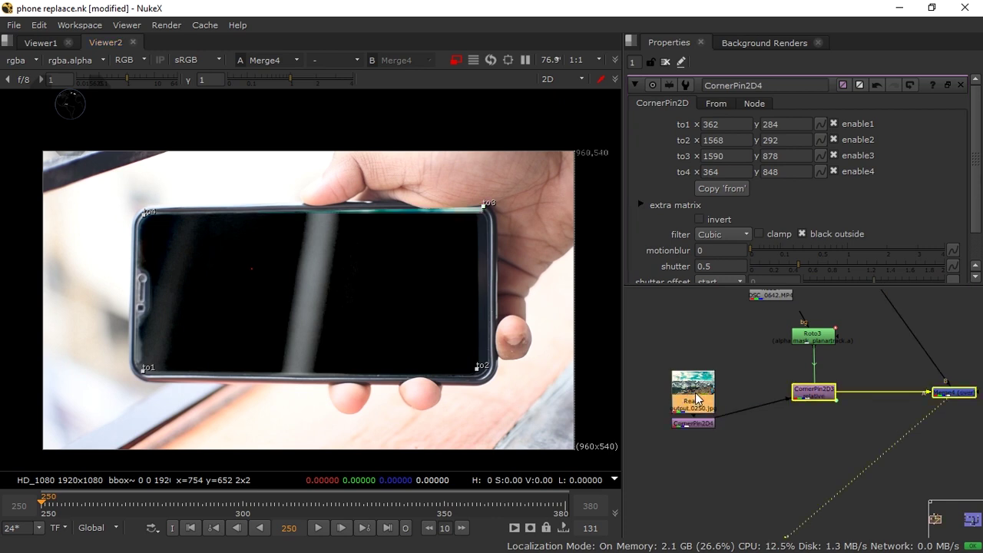
- Play and scrub the composite to check the landscape on the moving phone, and return to frame 250
left_click(319, 528)
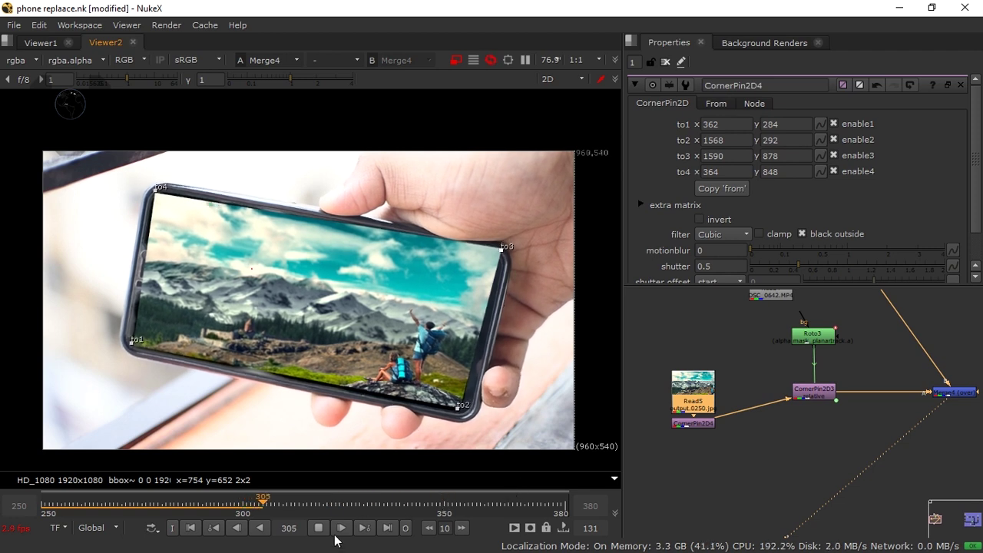
left_click(319, 527)
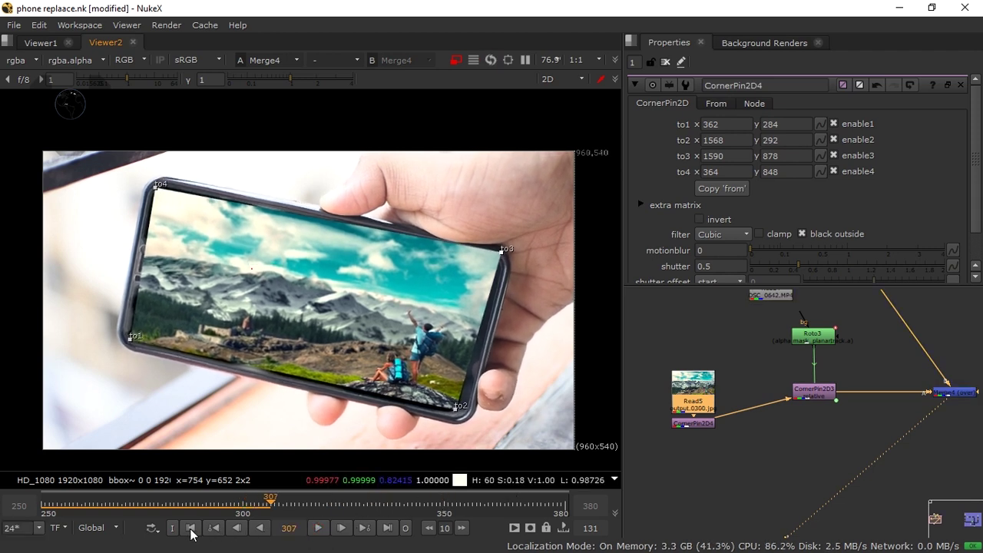
left_click(191, 528)
left_click_drag(53, 503, 155, 512)
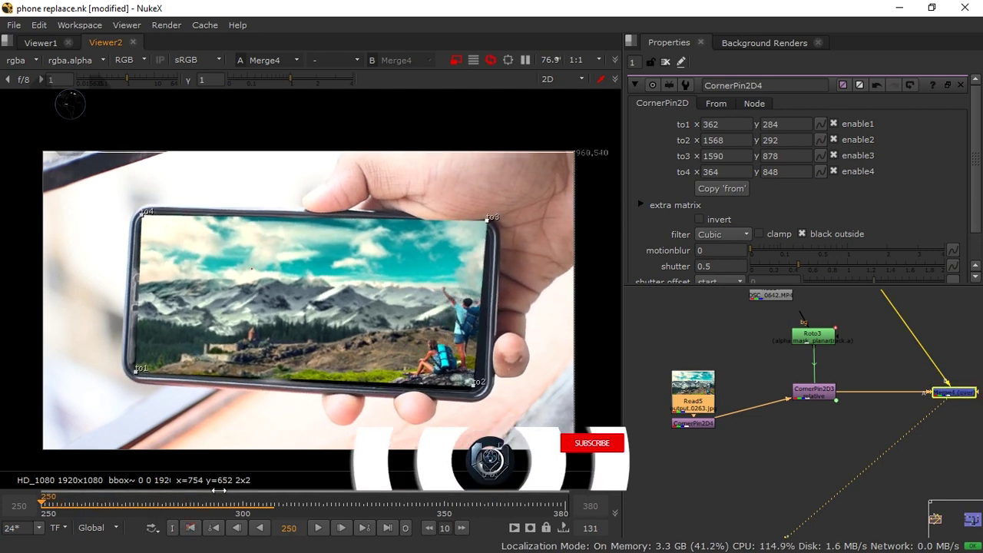
left_click(191, 528)
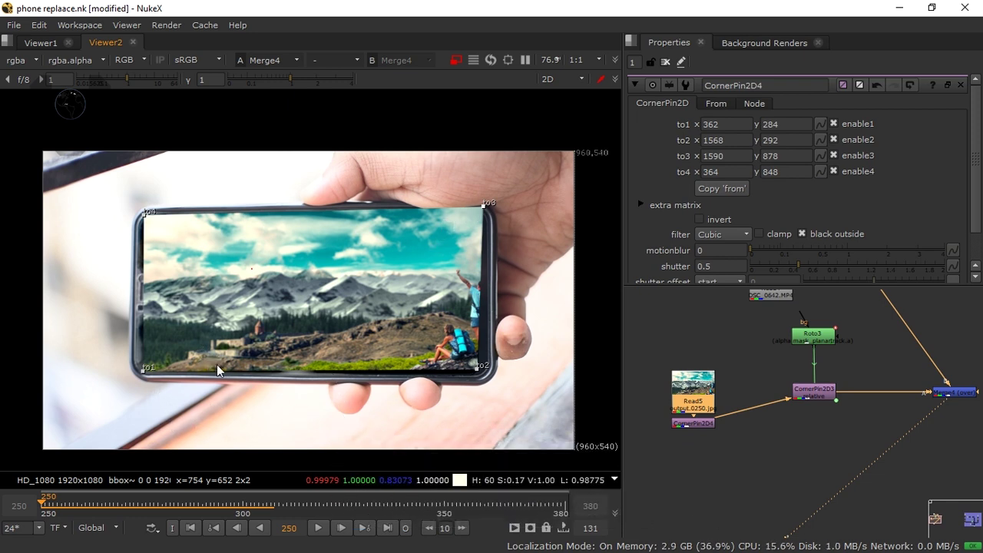
- Tidy the node graph, stacking Read4, Keylight3 and Merge4 vertically, aligning the corner pins with Merge4, and placing Read5 above CornerPin2D4
middle_click_drag(697, 431, 735, 450)
scroll(734, 430, "up", 1)
scroll(800, 391, "down", 4)
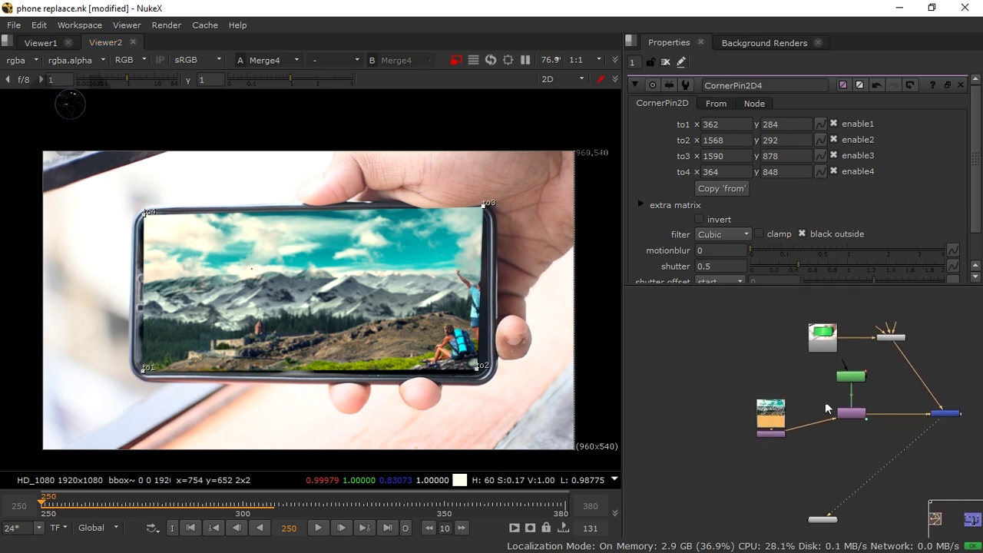
middle_click_drag(825, 401, 760, 424)
left_click_drag(719, 325, 886, 364)
left_click_drag(653, 406, 712, 429)
left_click_drag(820, 374, 888, 321)
scroll(746, 395, "up", 3)
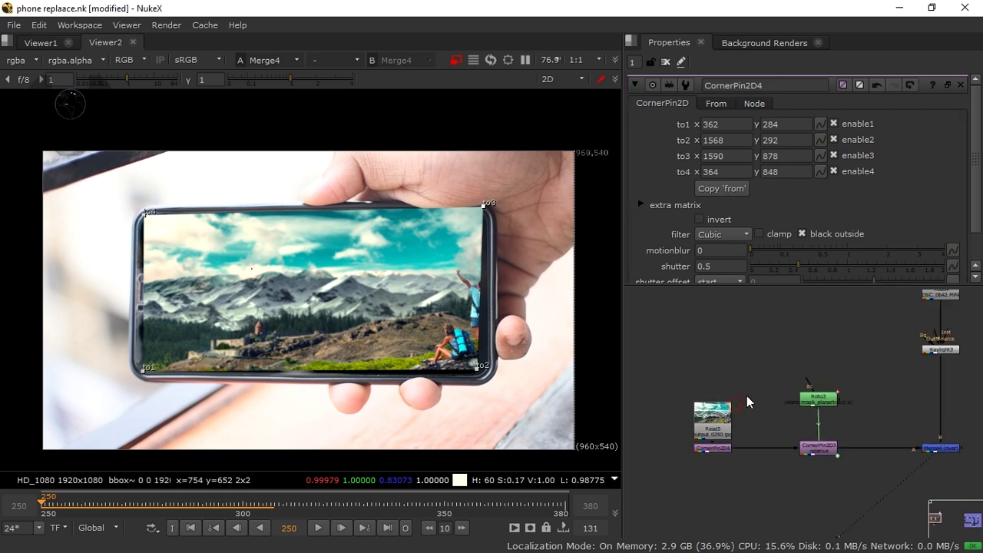
left_click_drag(733, 397, 742, 338)
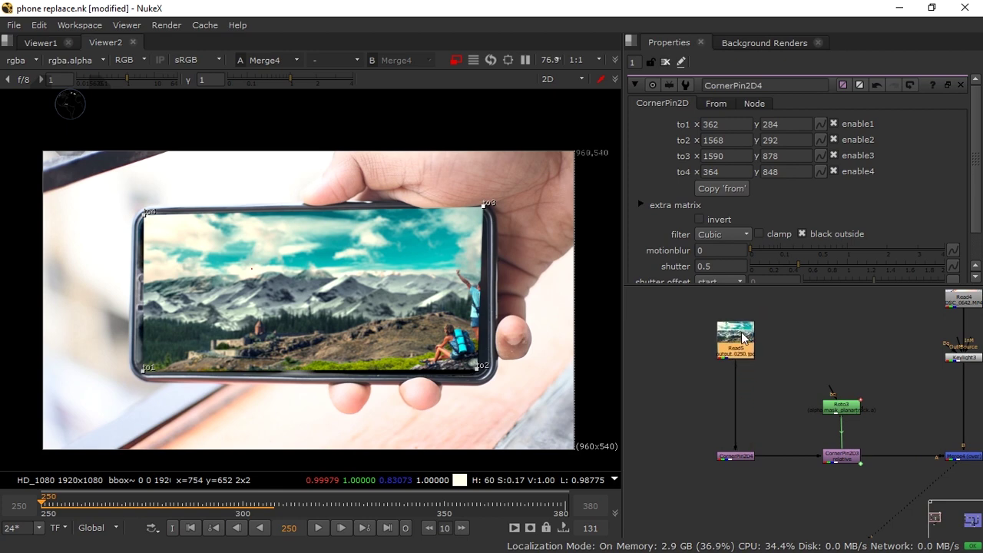
- Move CornerPin2D4's to4 to about (351.5, 869) and to1 to about (332.5, 266), covering the phone screen's left-hand corners
left_click(734, 457)
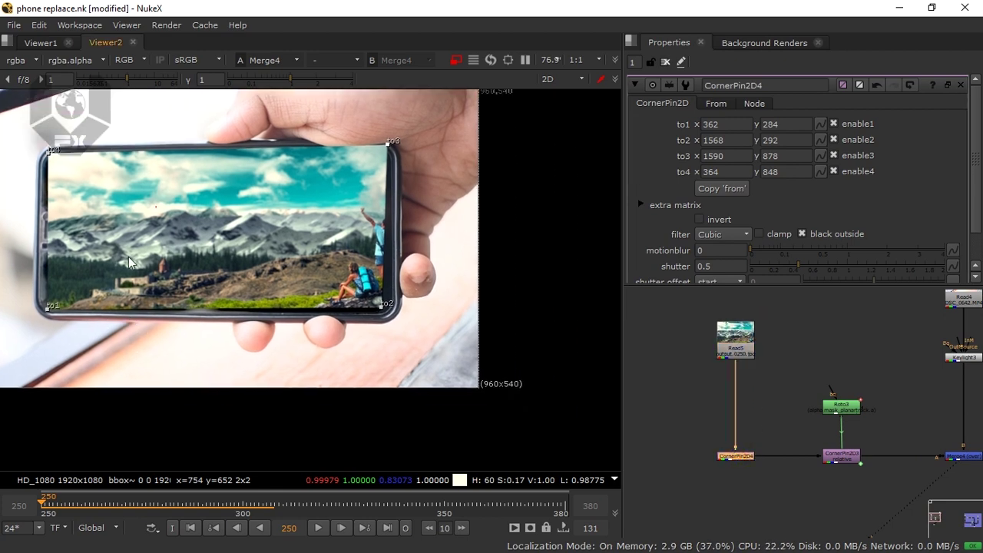
middle_click_drag(72, 190, 255, 242)
scroll(257, 244, "up", 5)
middle_click_drag(207, 168, 257, 257)
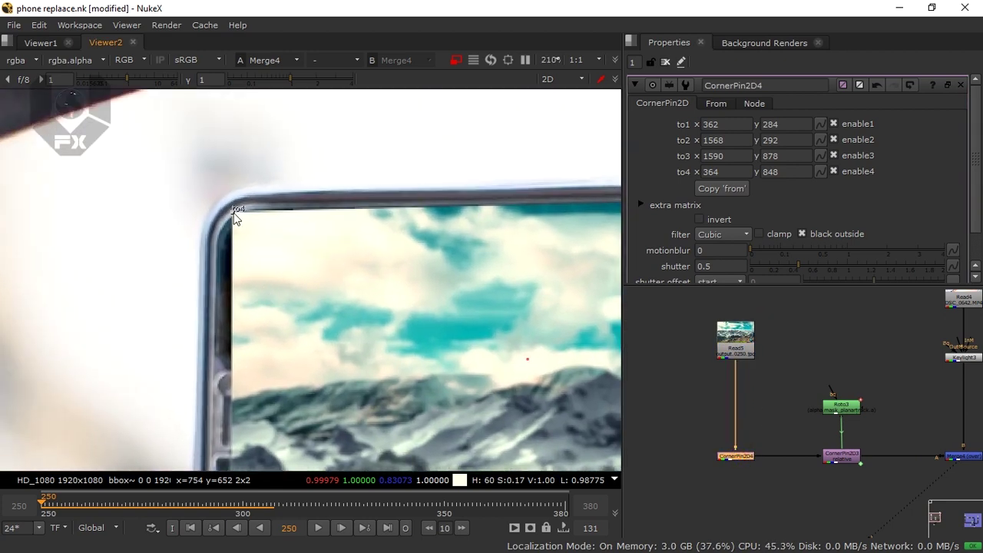
left_click_drag(234, 213, 224, 197)
middle_click_drag(281, 356, 261, 186)
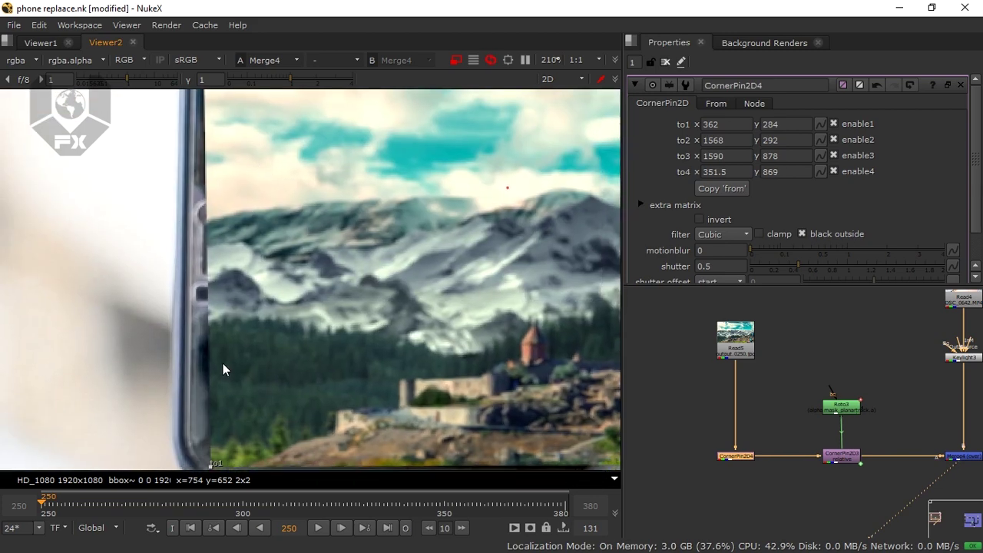
middle_click_drag(223, 369, 241, 322)
left_click_drag(242, 355, 218, 381)
scroll(351, 292, "down", 7)
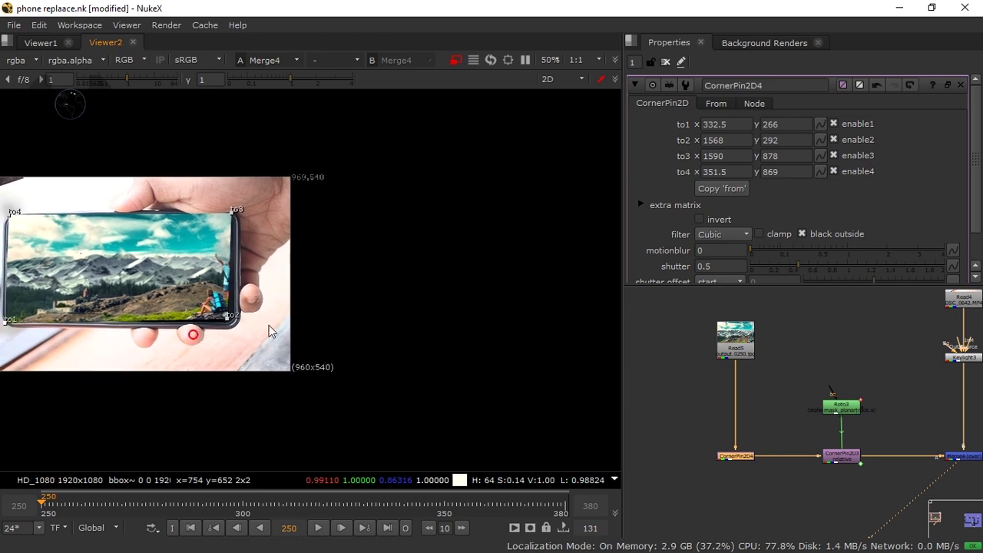
- Move CornerPin2D4's to2 to about (1581, 270) and to3 to about (1588, 880) at the phone screen's right-hand corners
scroll(215, 325, "up", 5)
middle_click_drag(256, 313, 310, 324)
mouse_move(304, 321)
left_mouse_down()
mouse_move(292, 323)
mouse_move(311, 330)
left_mouse_up()
middle_click_drag(310, 156, 373, 347)
left_click_drag(376, 236, 376, 234)
middle_click_drag(340, 268, 428, 193)
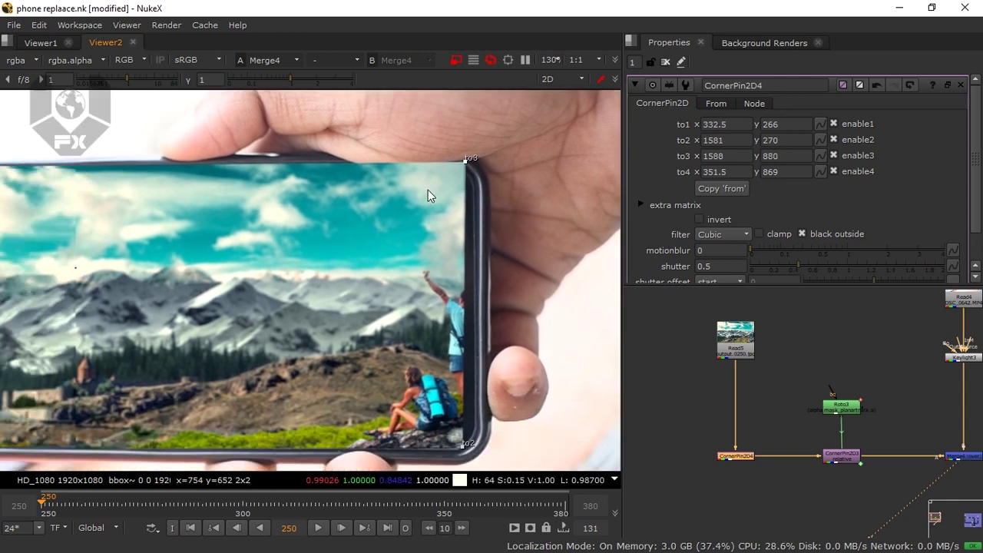
scroll(473, 222, "down", 4)
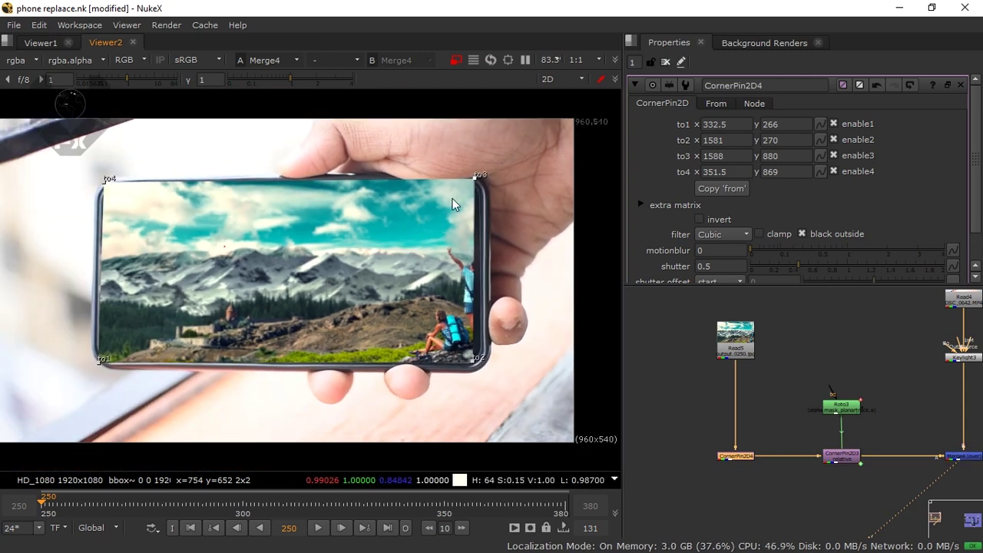
- Refine CornerPin2D4's to4 to about (350, 854) and to3 to about (1584, 886), and save the script
middle_click_drag(143, 222, 172, 225)
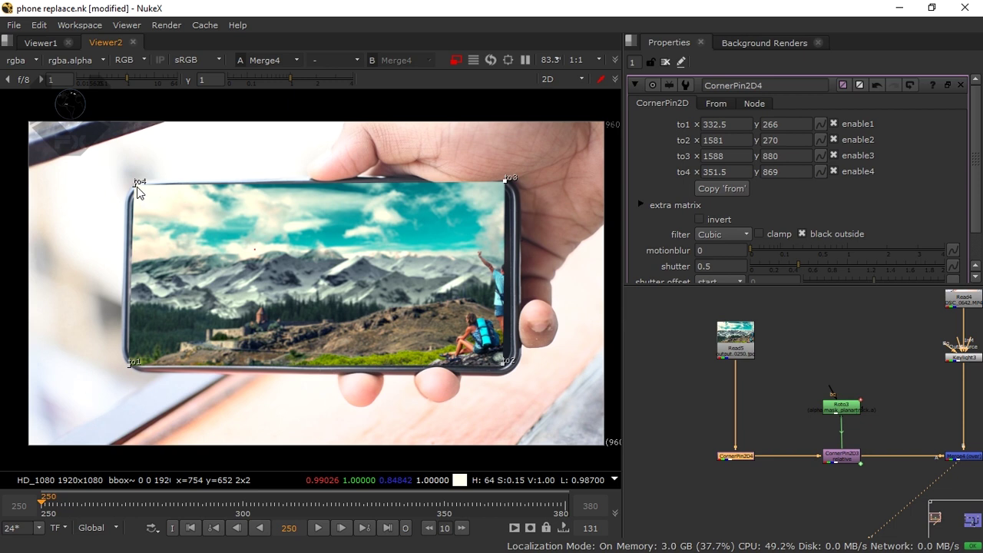
left_click_drag(135, 189, 135, 191)
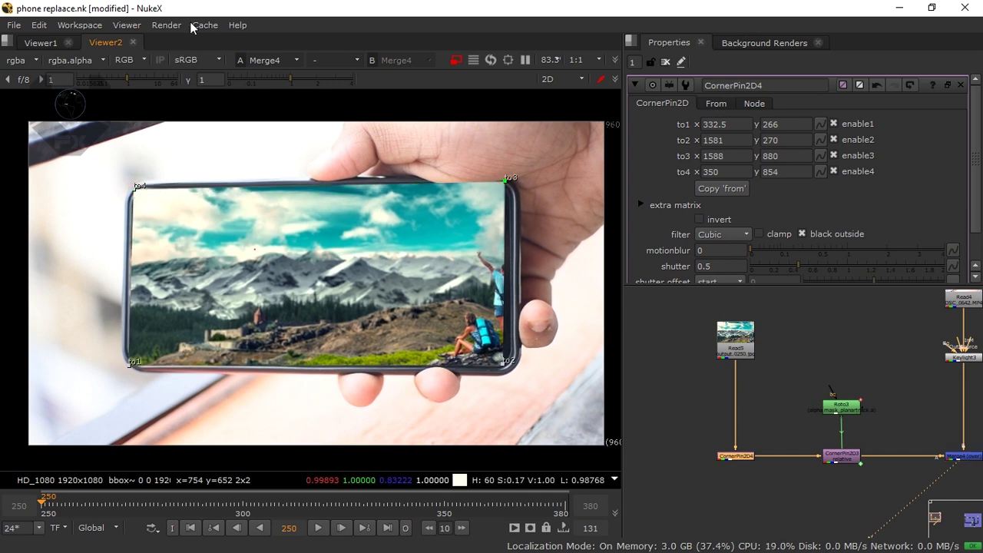
key("ctrl+z")
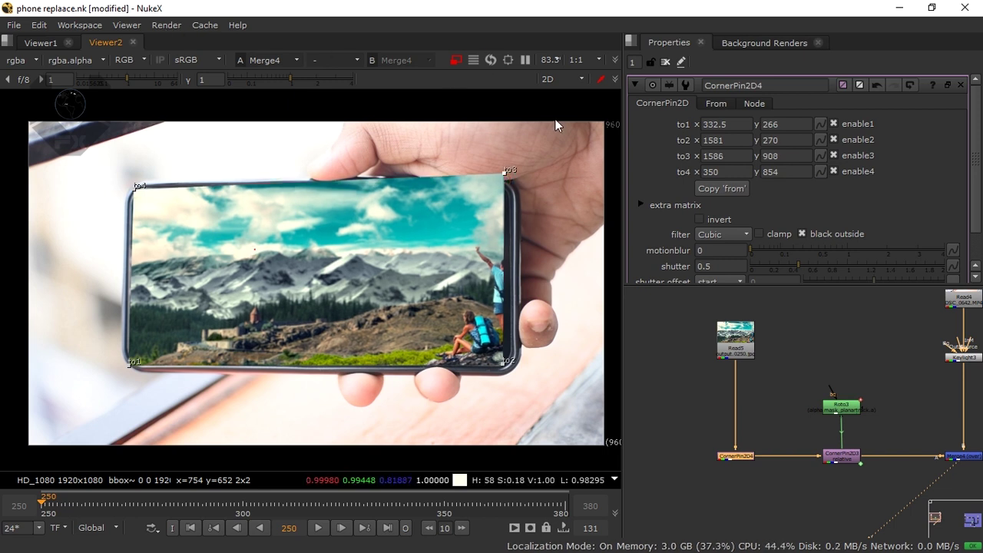
left_click_drag(506, 175, 505, 183)
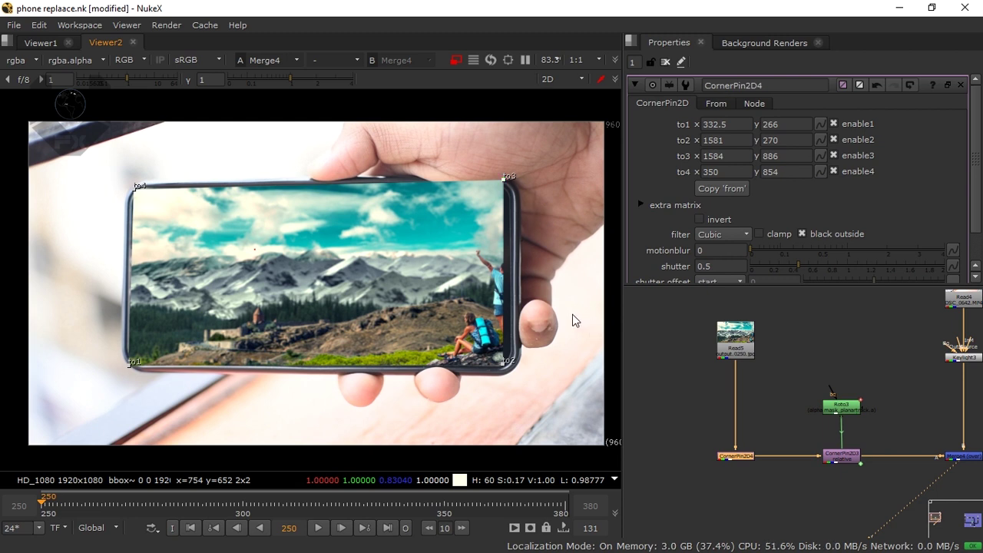
key("ctrl+s")
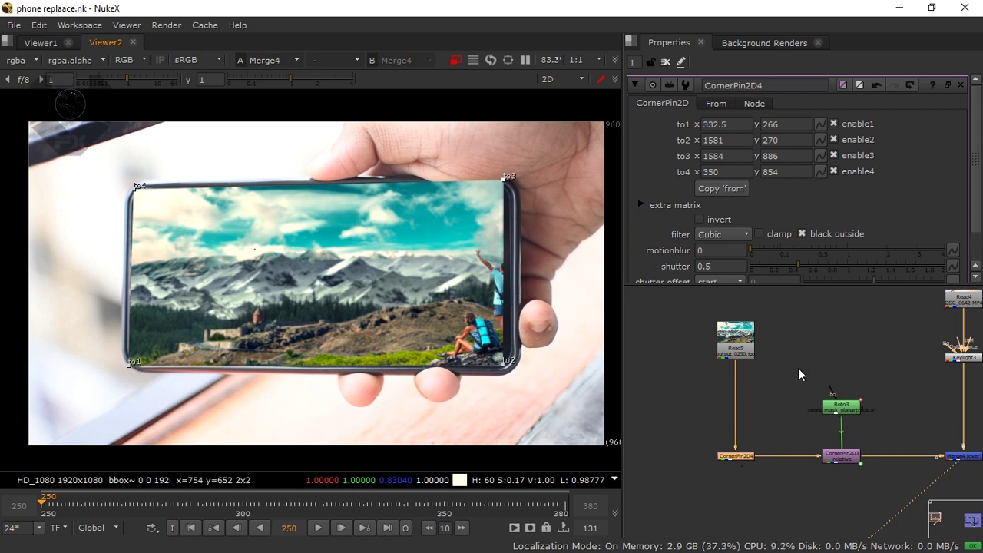
- Move CornerPin2D3 and Roto3 closer to CornerPin2D4, and insert a new Roto node between CornerPin2D3 and Merge4
left_click_drag(798, 367, 810, 460)
left_click(844, 482)
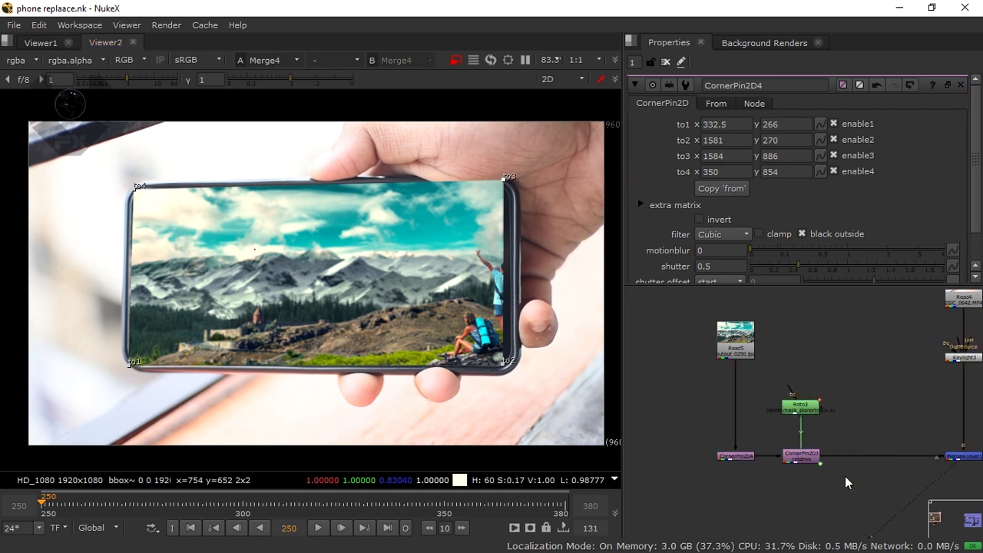
left_click(820, 459)
key("o")
left_click_drag(858, 491, 866, 472)
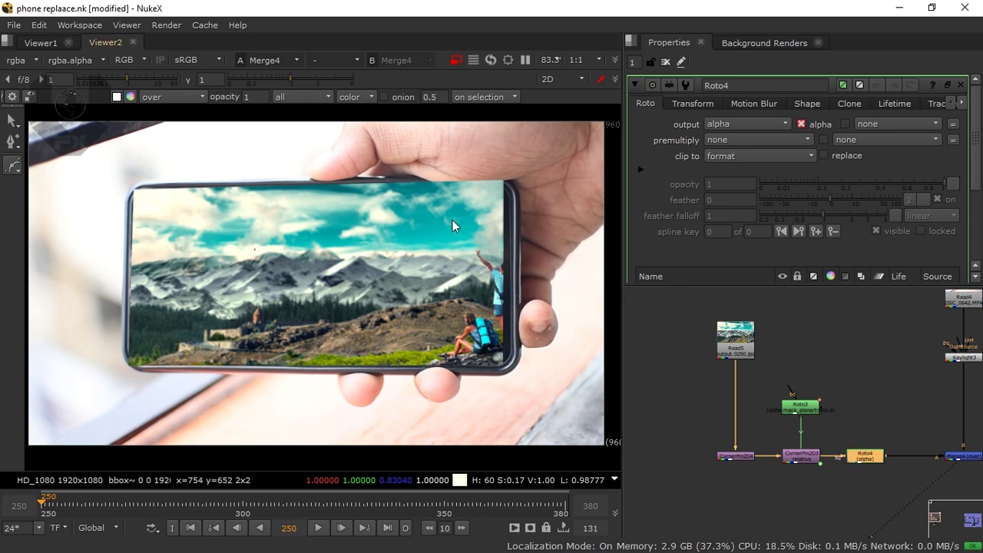
- Temporarily disable Read5 and start a Roto4 spline around the rounded upper-left corner of the phone screen
middle_click_drag(149, 198, 219, 221)
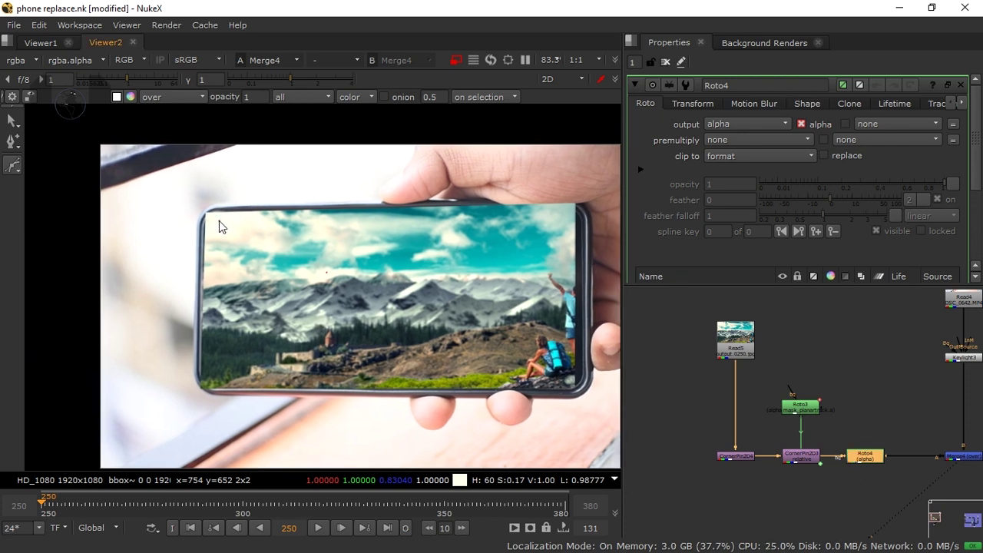
scroll(218, 220, "up", 3)
left_click(737, 350)
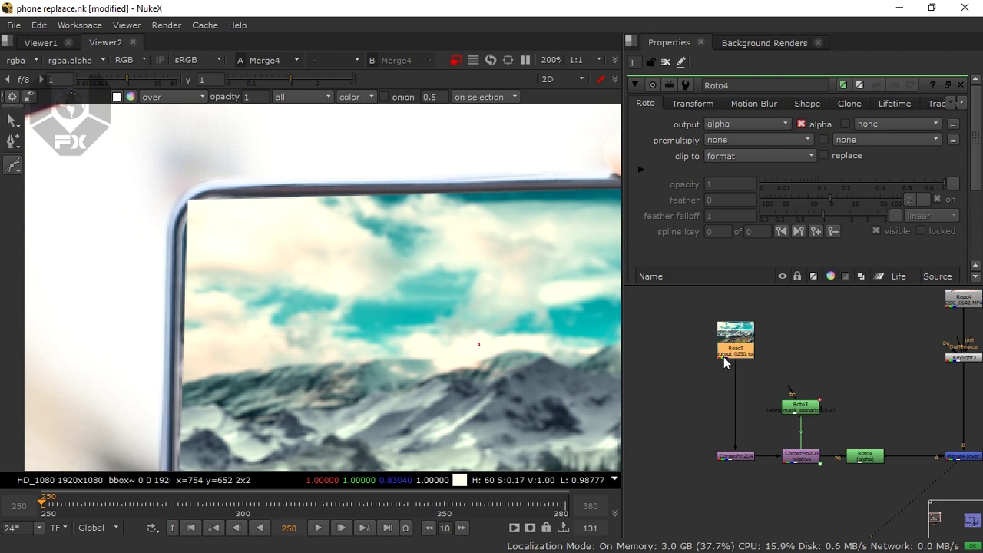
key("d")
scroll(214, 222, "up", 2)
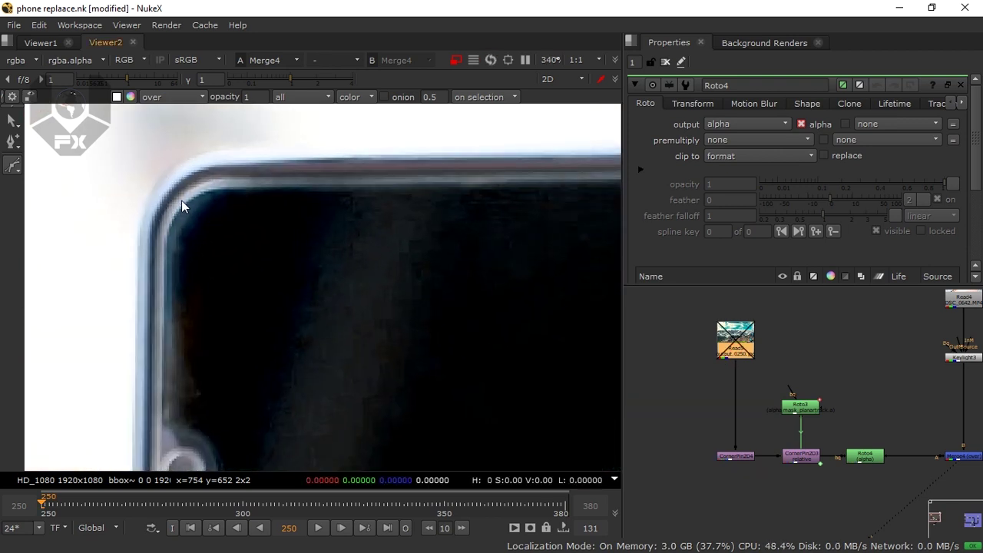
left_click(185, 202)
left_click(228, 186)
left_click(241, 187)
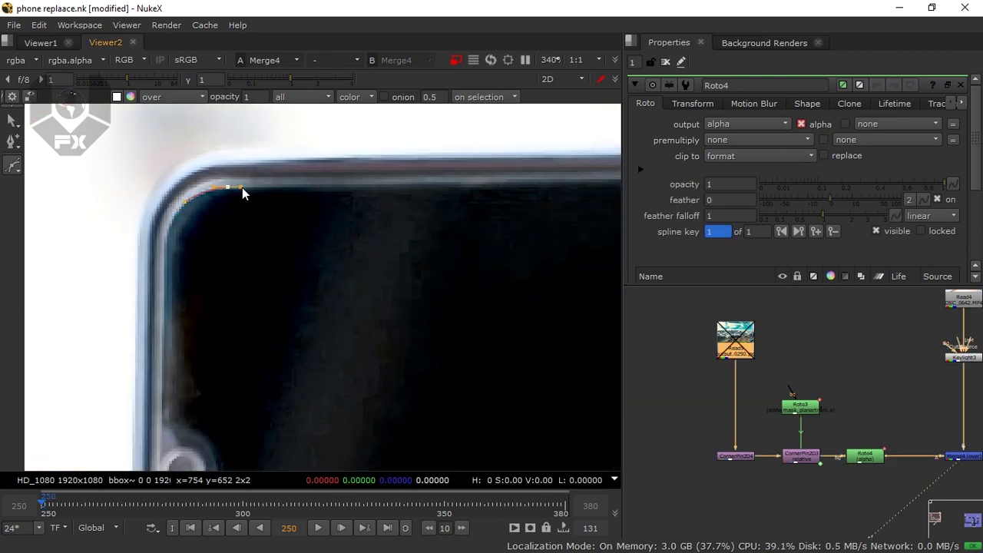
- Continue the Roto4 spline along the upper edge of the phone screen to its upper-right corner
middle_click_drag(229, 190, 32, 185)
left_click(384, 176)
left_click_drag(386, 181, 407, 182)
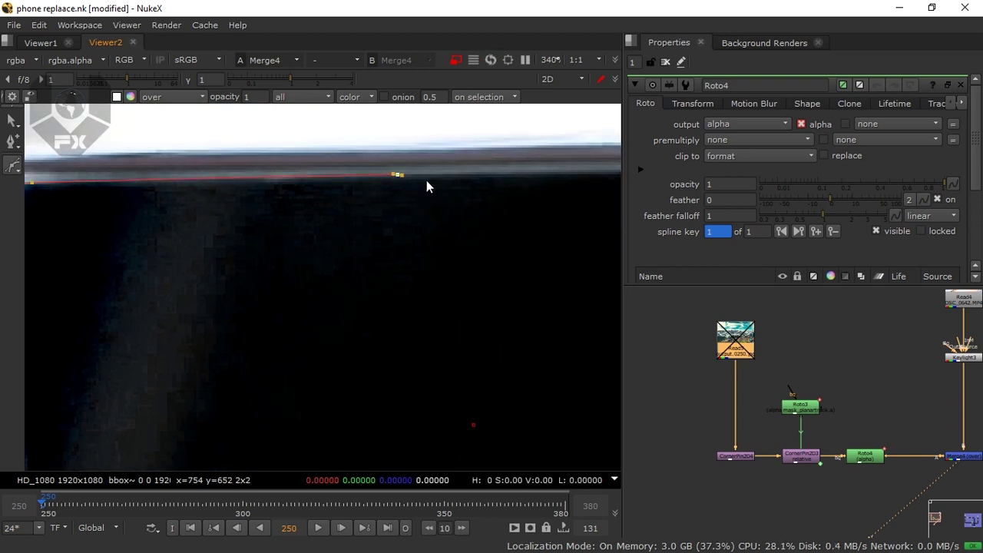
middle_click_drag(427, 184, 166, 229)
middle_click_drag(480, 218, 276, 218)
mouse_move(483, 215)
left_mouse_down()
mouse_move(502, 215)
mouse_move(494, 217)
left_mouse_up()
middle_click_drag(476, 215, 378, 227)
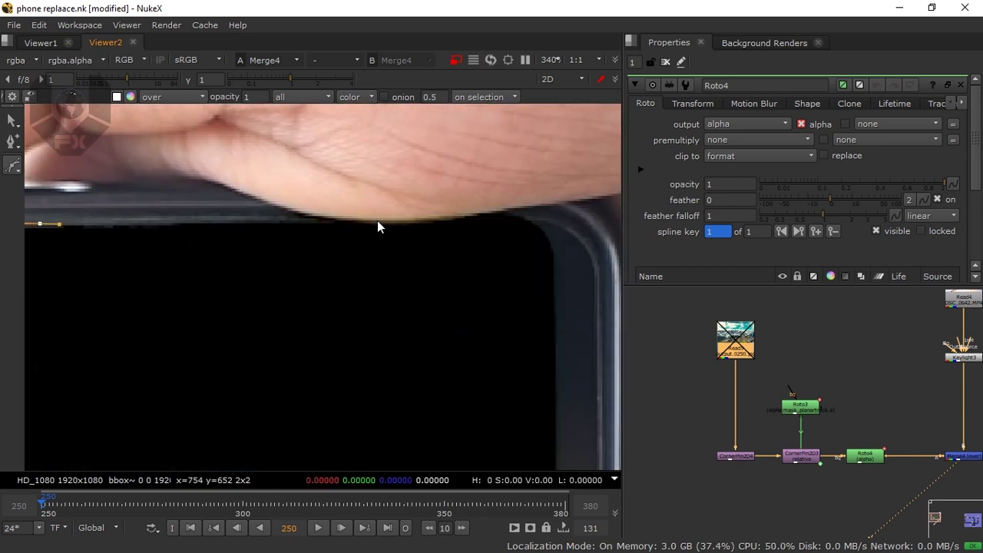
left_click_drag(510, 213, 527, 218)
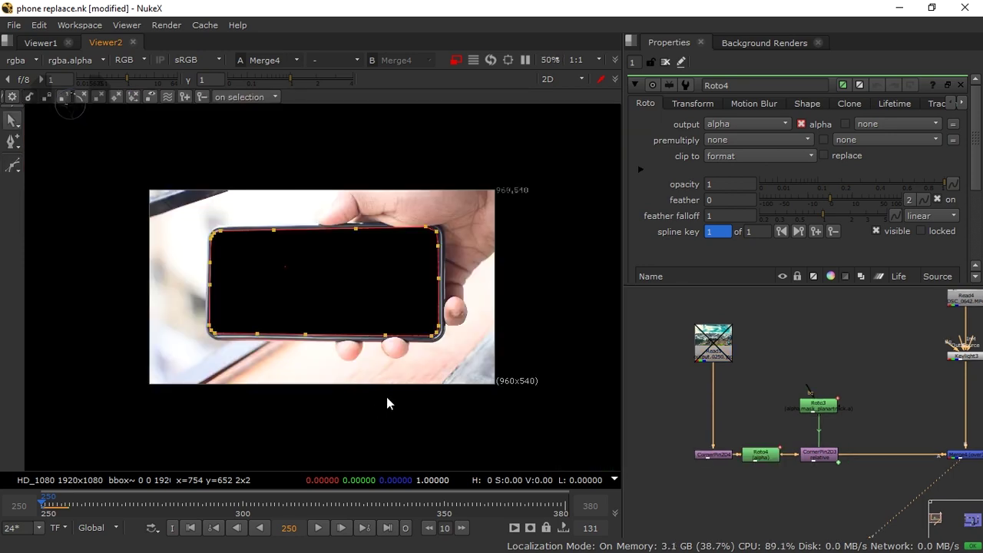
- Play the composite to check that the Roto4 outline follows the phone screen, and return to frame 250
middle_click_drag(352, 345, 303, 356)
scroll(311, 274, "up", 1)
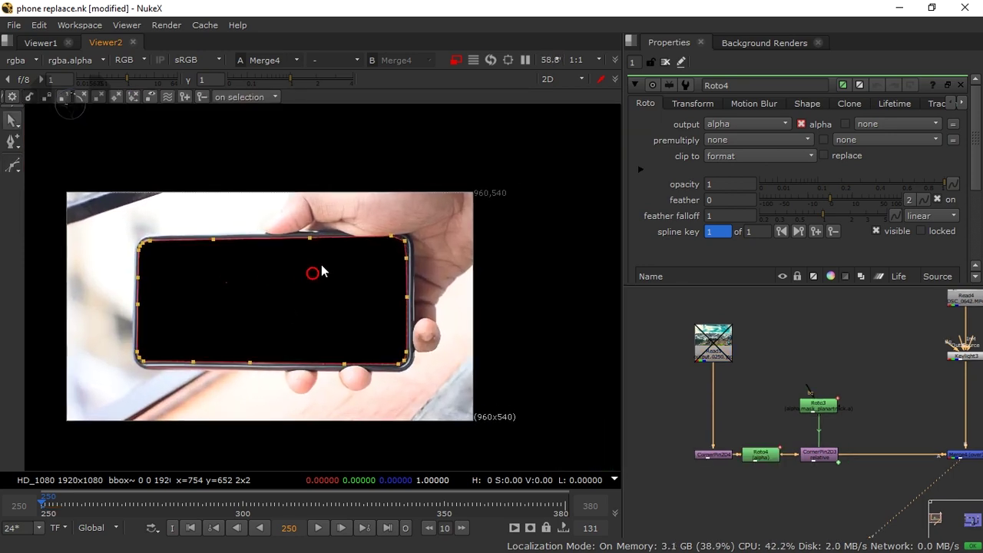
middle_click_drag(280, 265, 307, 259)
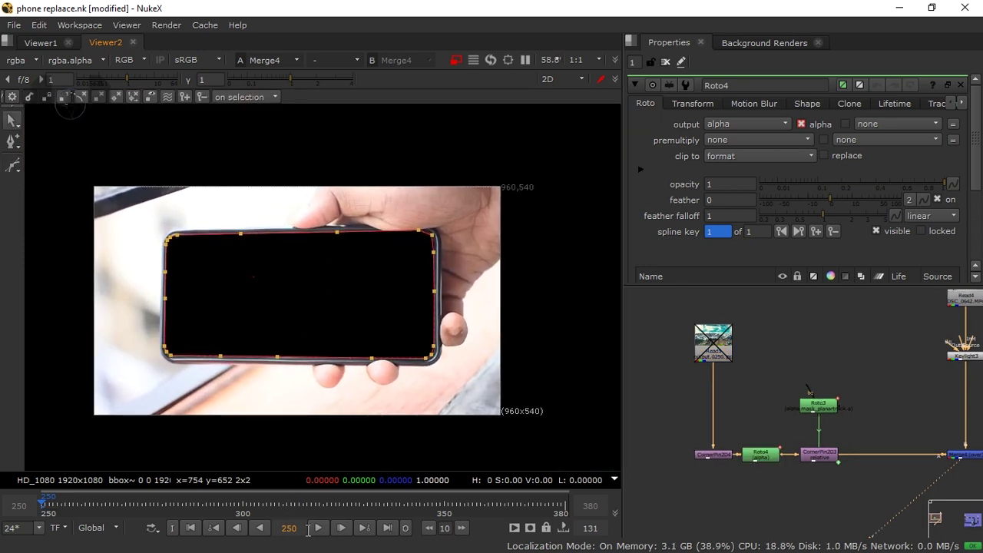
left_click(318, 527)
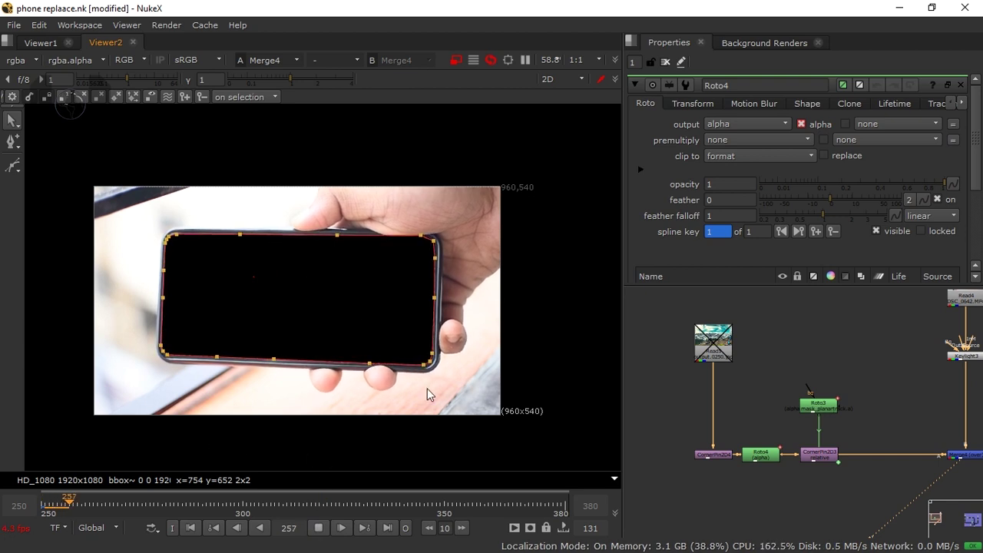
left_click(318, 528)
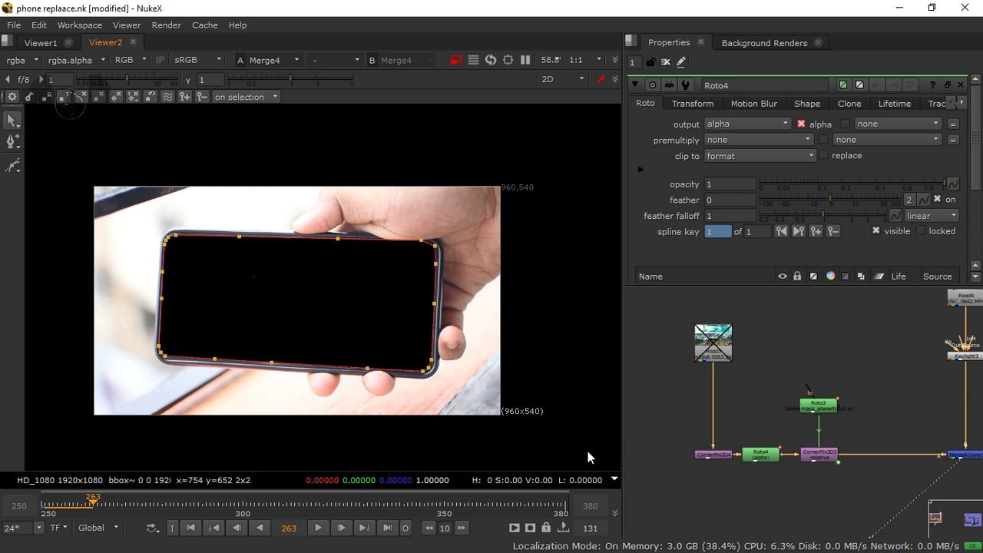
left_click(191, 527)
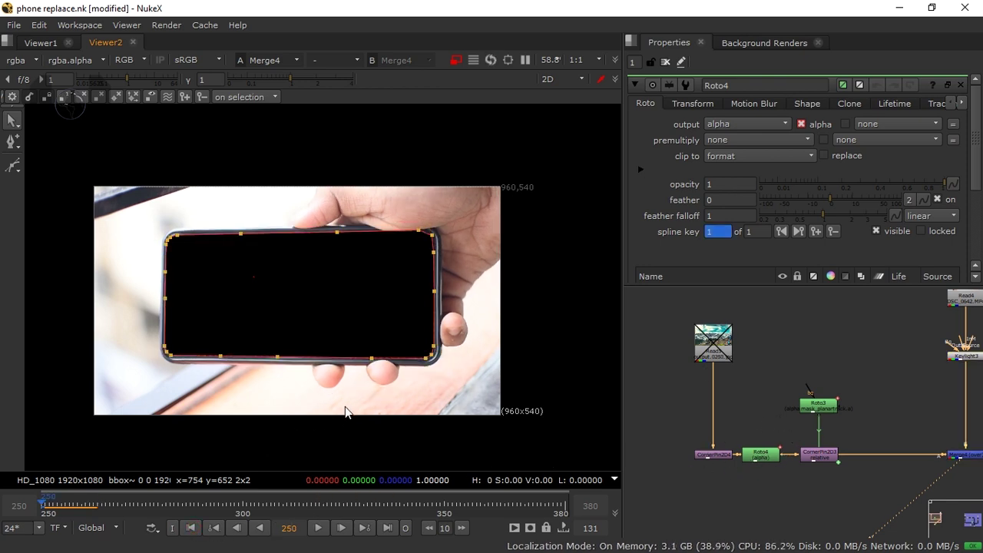
middle_click_drag(397, 386, 402, 394)
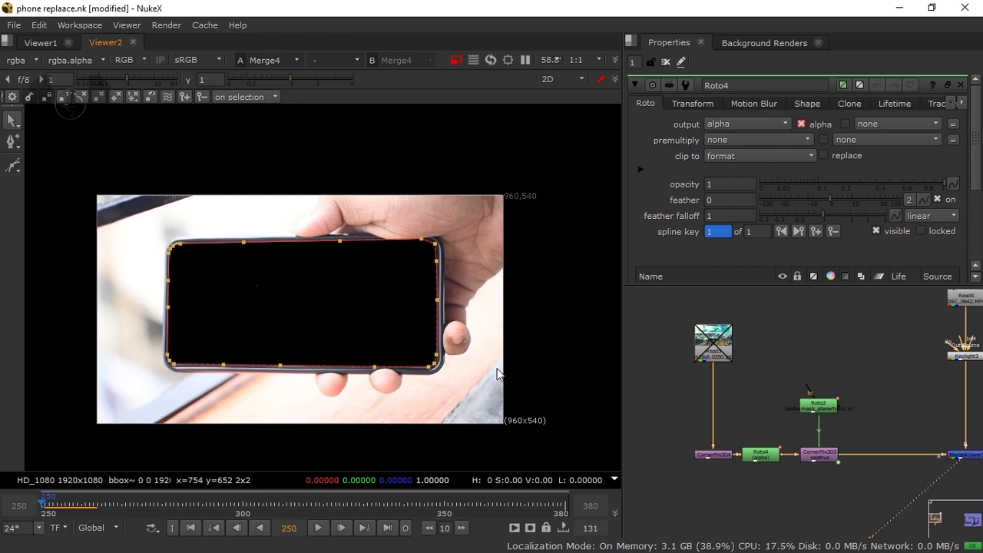
- Re-enable Read5 and inspect the landscape against the Roto4 outline at the phone's upper-left corner
left_click(703, 345)
key("d")
scroll(202, 313, "up", 4)
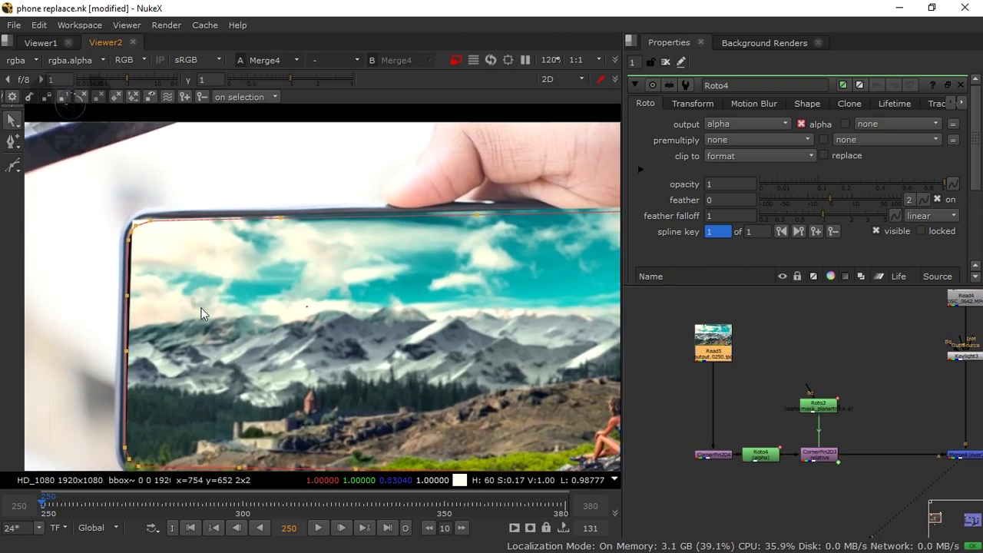
scroll(202, 313, "up", 4)
middle_click_drag(288, 175, 286, 220)
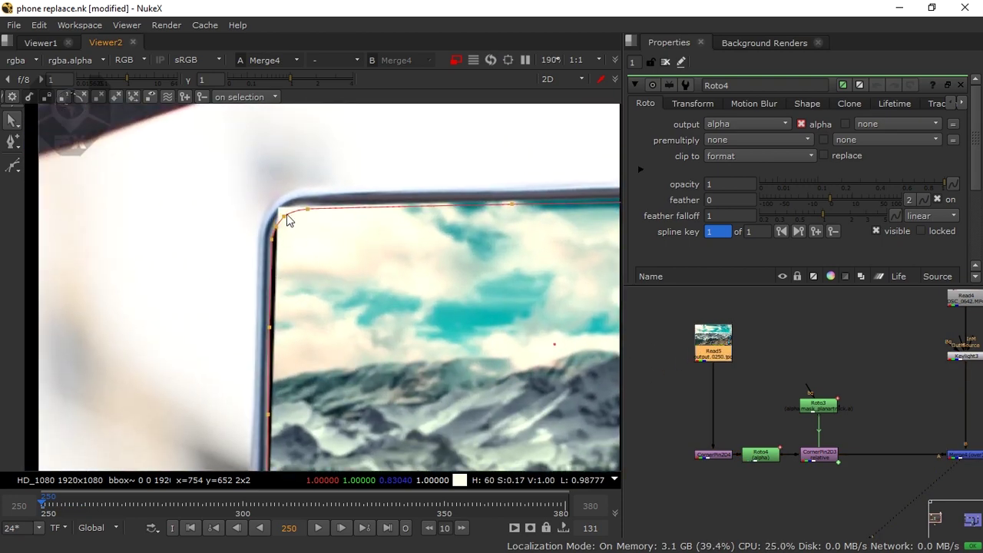
middle_click_drag(323, 378, 259, 358)
- Disable Roto4 and examine how the unmasked landscape fits the phone's upper-left corner and side edge
left_click(758, 455)
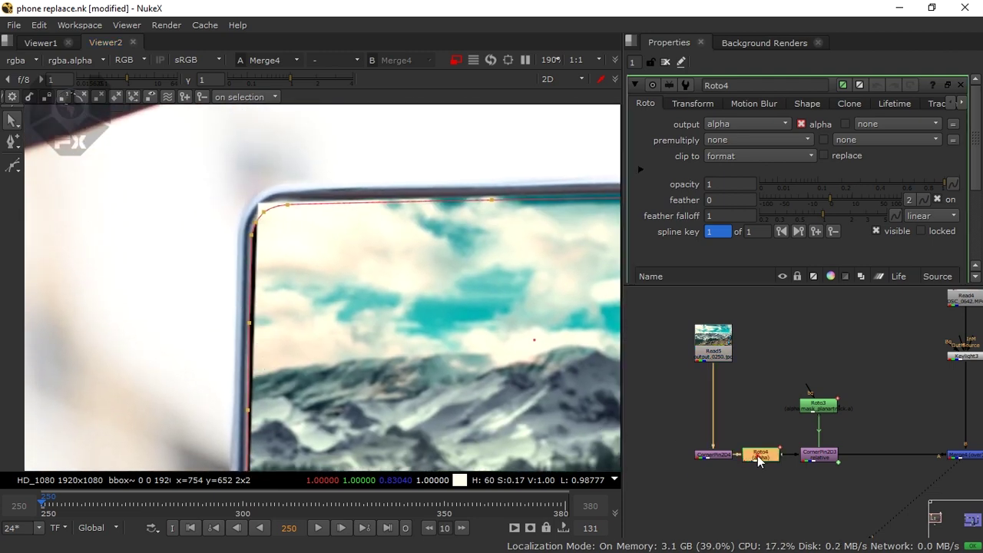
key("d")
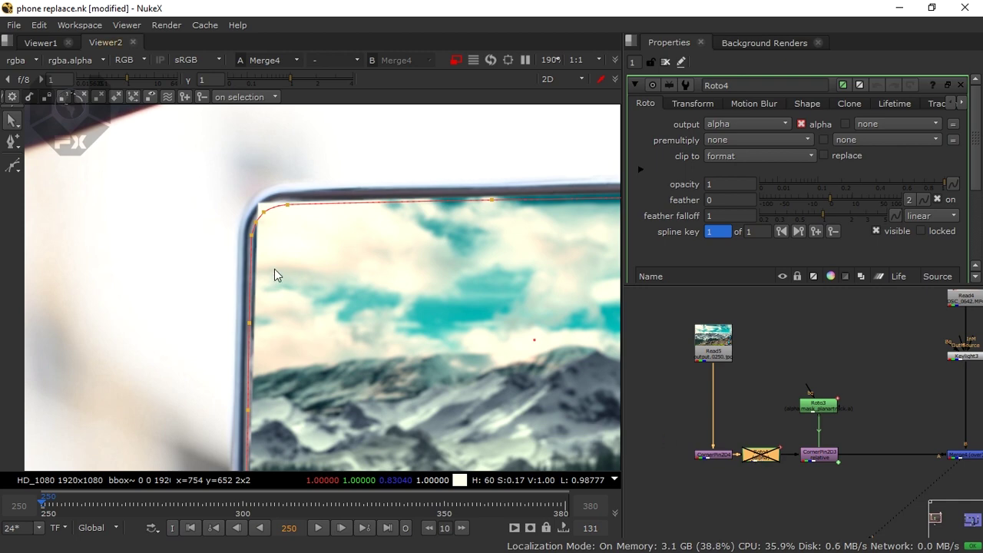
scroll(277, 275, "up", 5)
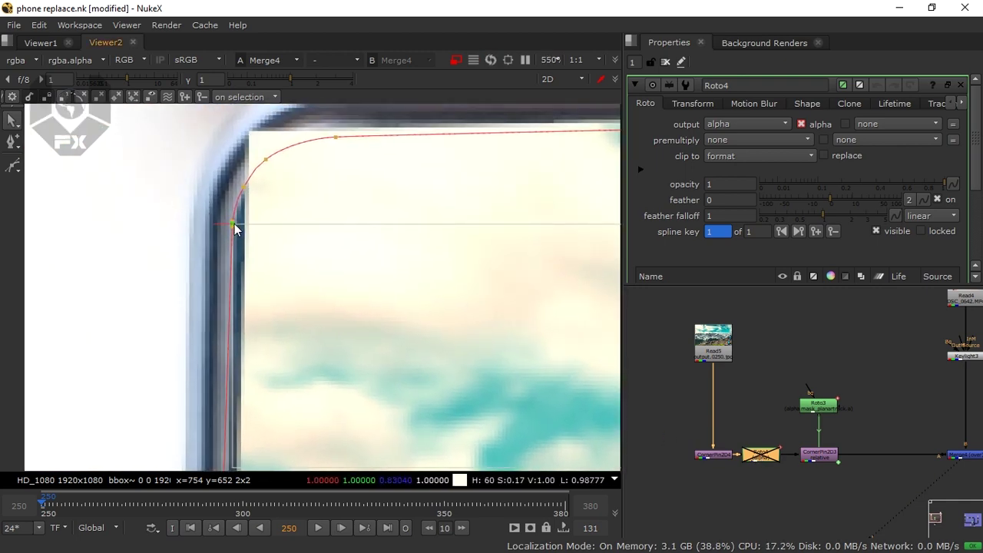
scroll(265, 209, "down", 4)
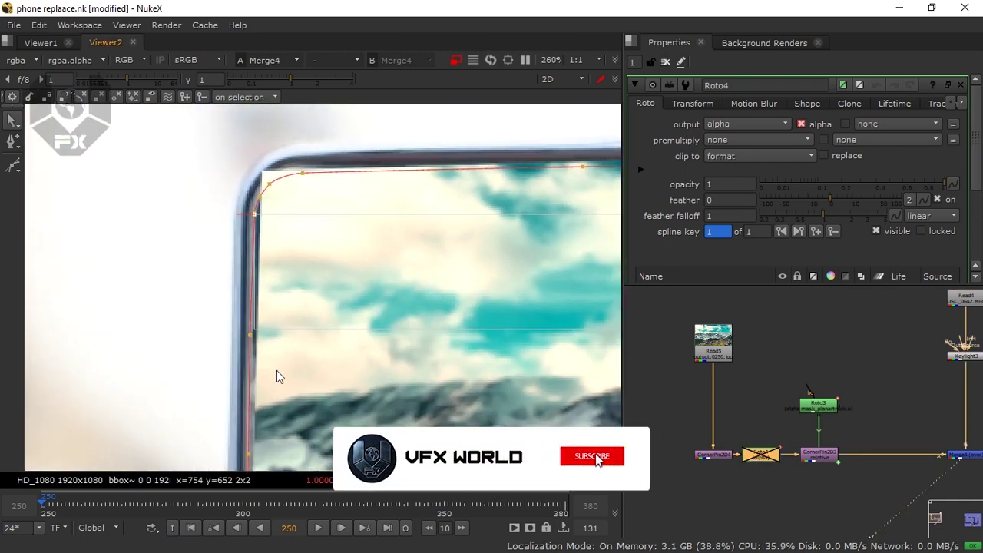
middle_click_drag(277, 396, 254, 351)
scroll(258, 338, "down", 3)
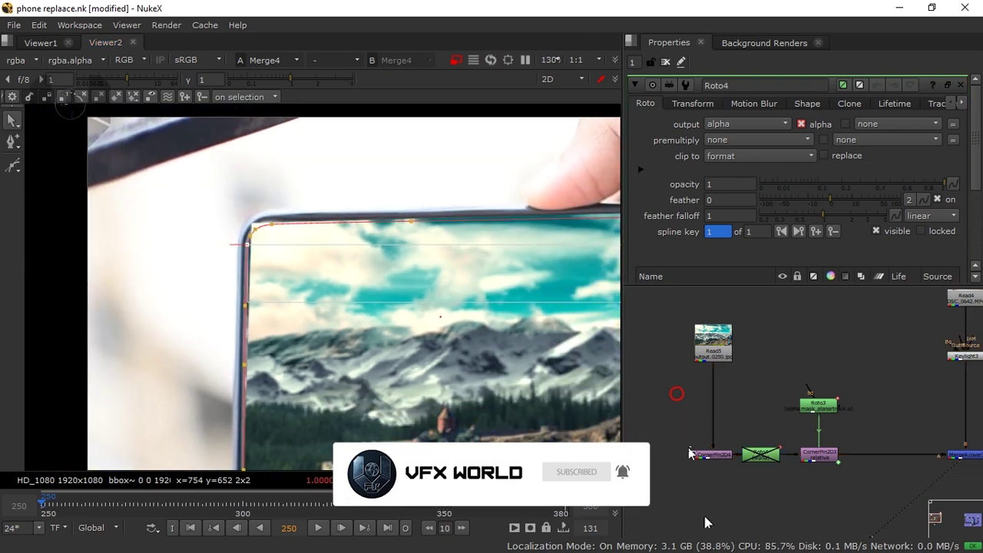
- In CornerPin2D4, move corner to4 to 332.5, 863.5 and corner to1 to 323, 262, extending the landscape to the phone's edges
double_click(713, 454)
scroll(278, 213, "up", 2)
scroll(278, 214, "up", 4)
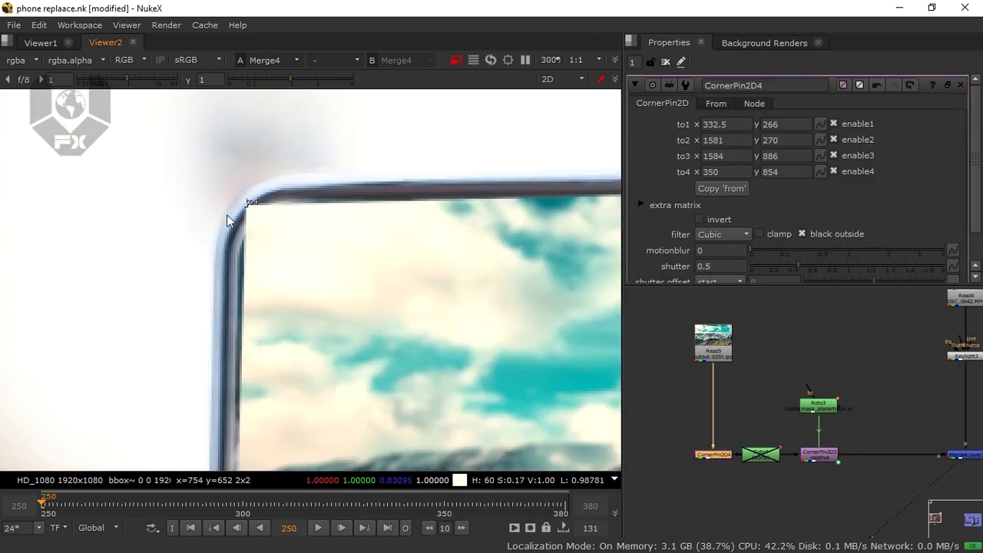
left_click_drag(247, 205, 227, 194)
middle_click_drag(231, 255, 257, 92)
middle_click_drag(215, 353, 211, 154)
middle_click_drag(234, 460, 229, 290)
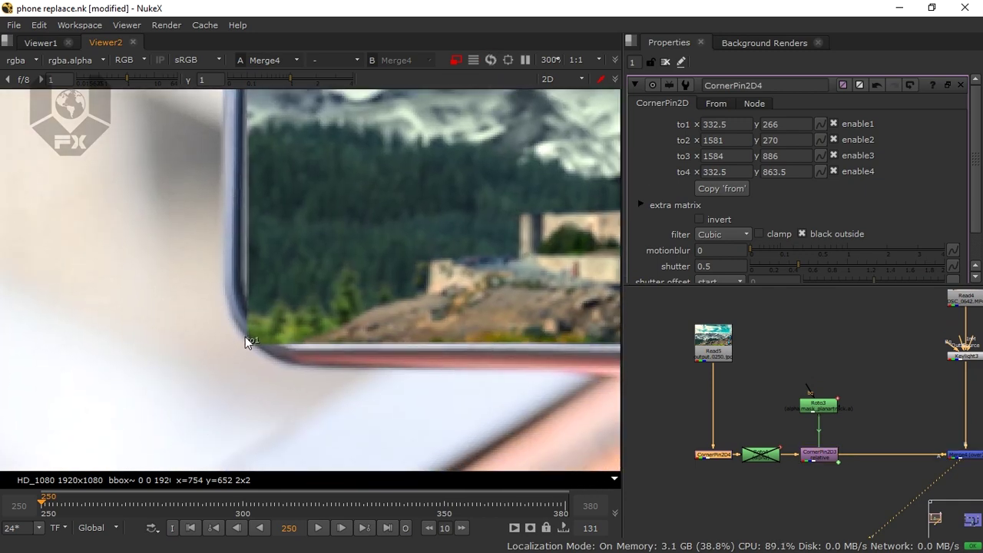
left_click_drag(248, 341, 240, 351)
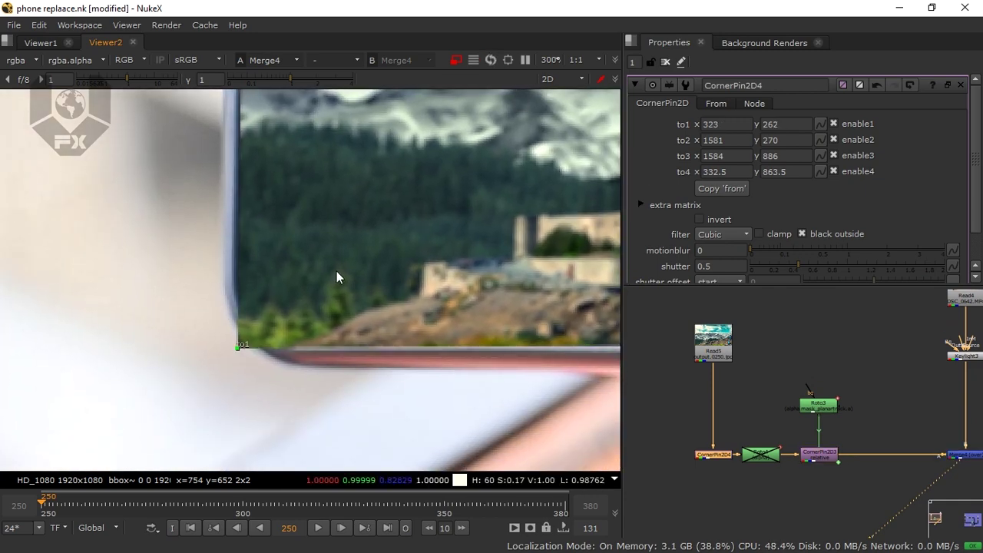
- Move CornerPin2D4's corner to2 to 1601, 262 and corner to3 to 1604, 888 so the landscape reaches the phone's right-hand edge
scroll(401, 268, "down", 5)
middle_click_drag(401, 272, 190, 333)
middle_click_drag(432, 293, 413, 230)
scroll(412, 230, "up", 5)
middle_click_drag(529, 274, 480, 300)
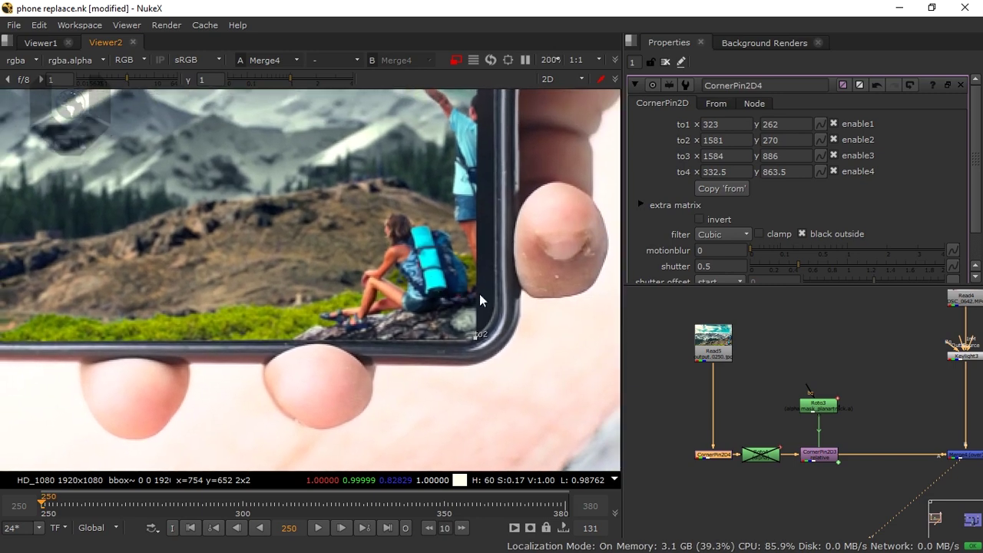
left_click_drag(478, 340, 493, 348)
middle_click_drag(461, 192, 452, 307)
middle_click_drag(449, 96, 444, 240)
left_click_drag(469, 161, 483, 159)
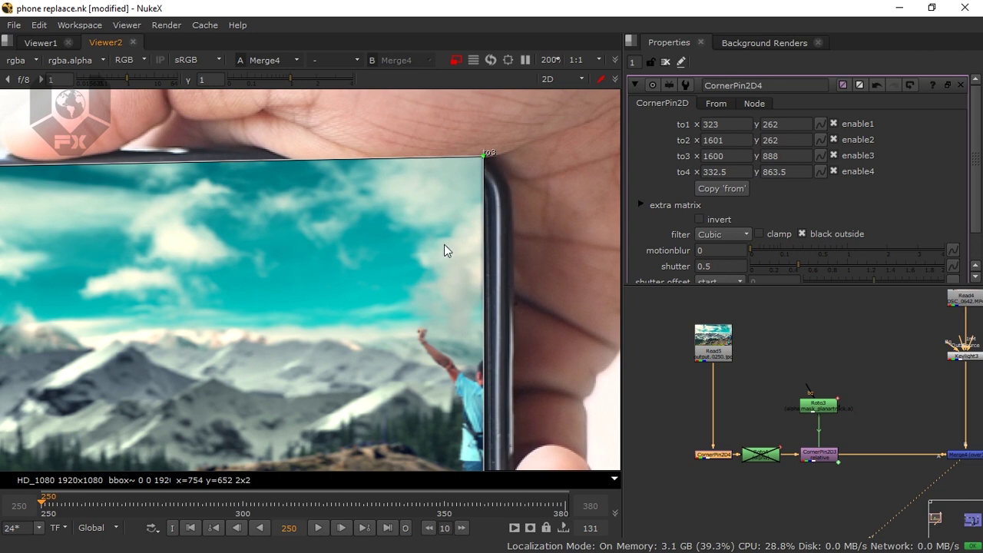
key("f")
scroll(444, 244, "up", 4)
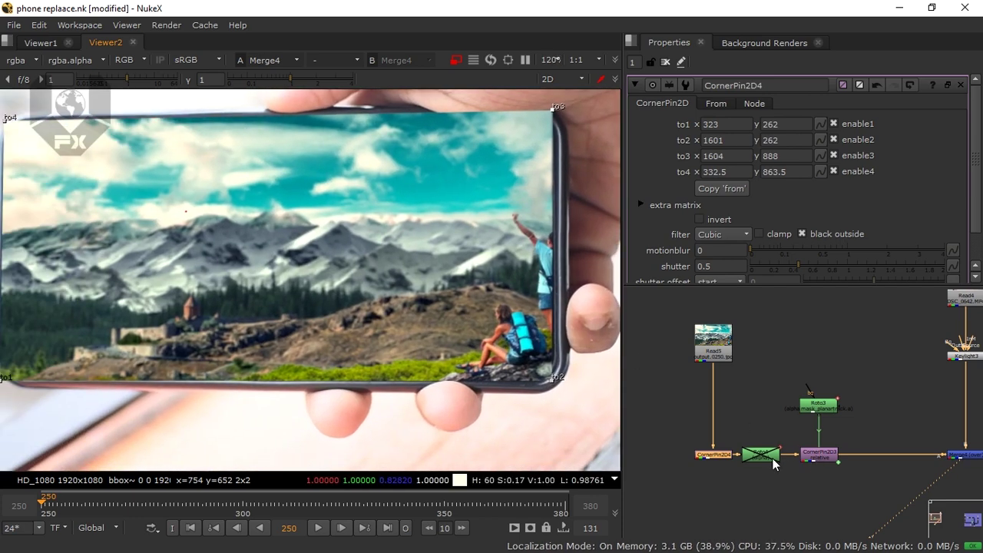
- Re-enable Roto4 and set its premultiply option to rgba with the Bezier1 shape selected
left_click_drag(774, 463, 762, 453)
middle_click_drag(319, 423, 525, 396)
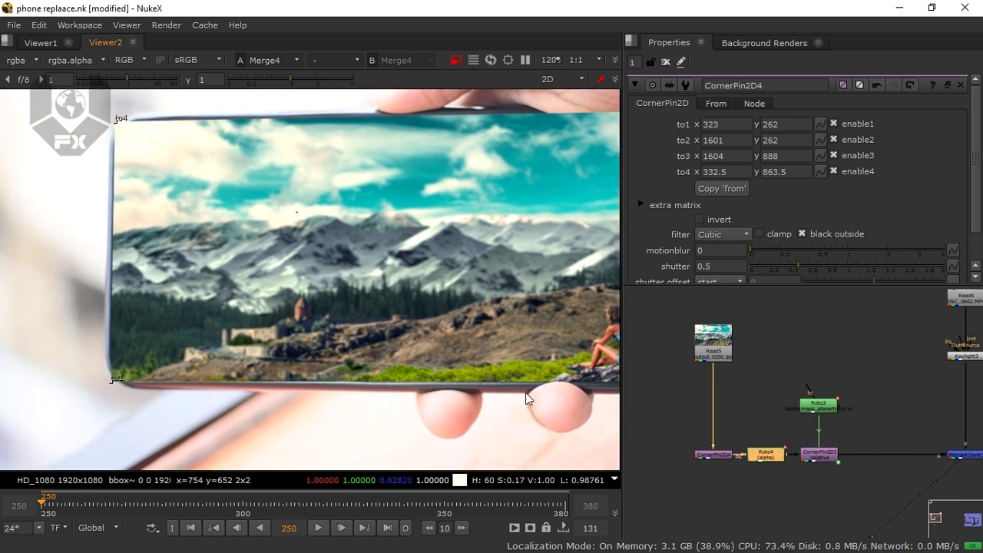
double_click(759, 455)
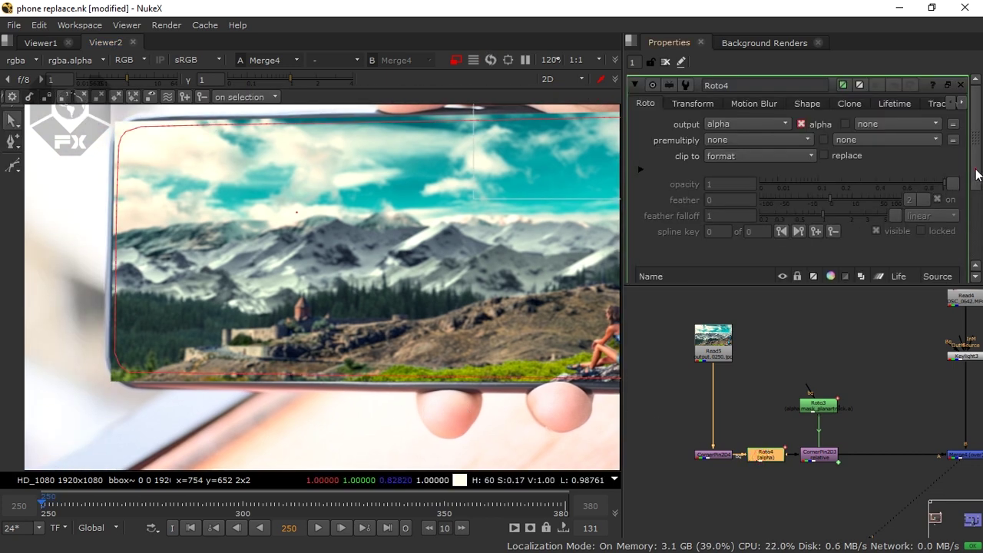
scroll(977, 175, "down", 5)
left_click(711, 197)
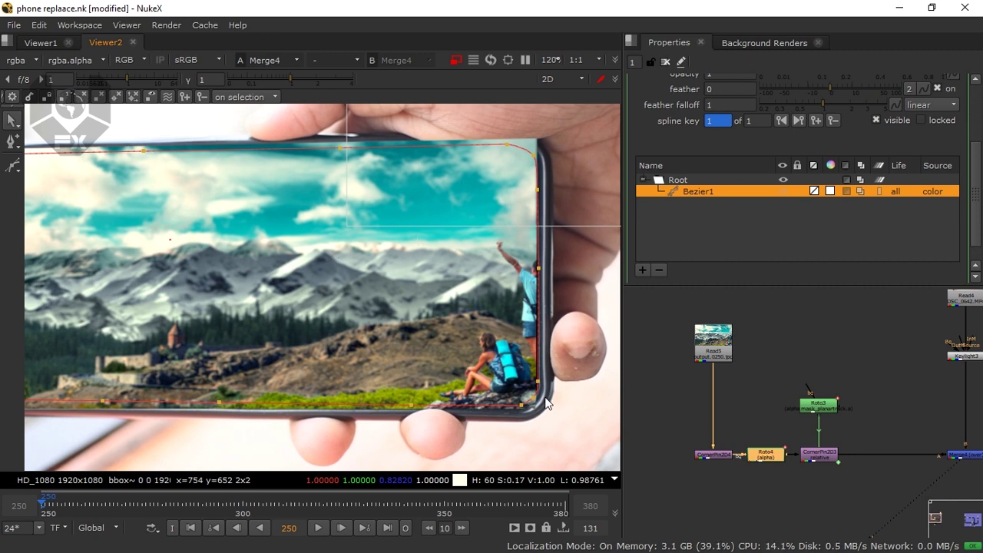
left_click_drag(973, 171, 975, 131)
middle_click_drag(192, 280, 335, 285)
left_click(710, 106)
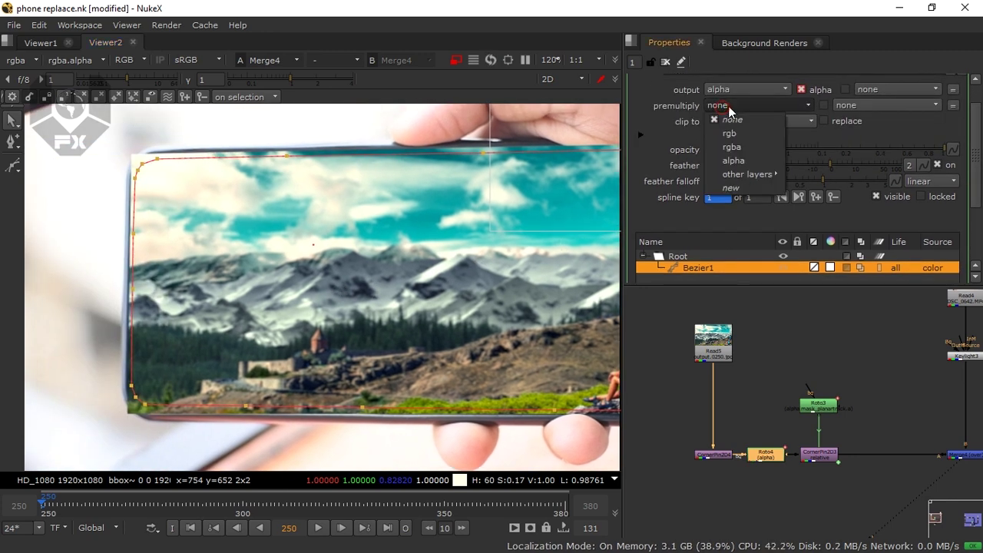
left_click(744, 148)
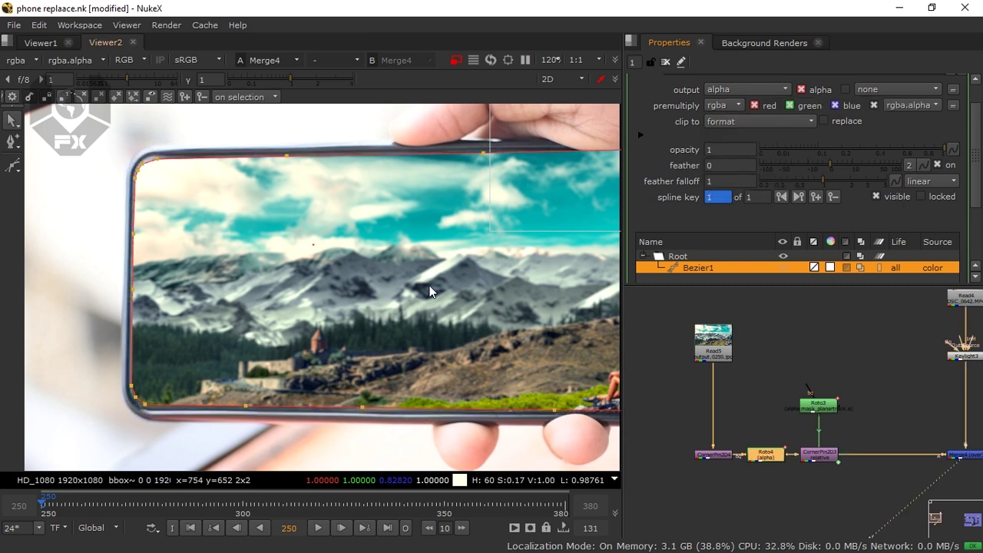
- Hide the viewer overlay and examine how the masked landscape fits the phone's rounded corners and edges
middle_click_drag(430, 290, 284, 280)
left_click(819, 378)
middle_click_drag(412, 379, 443, 372)
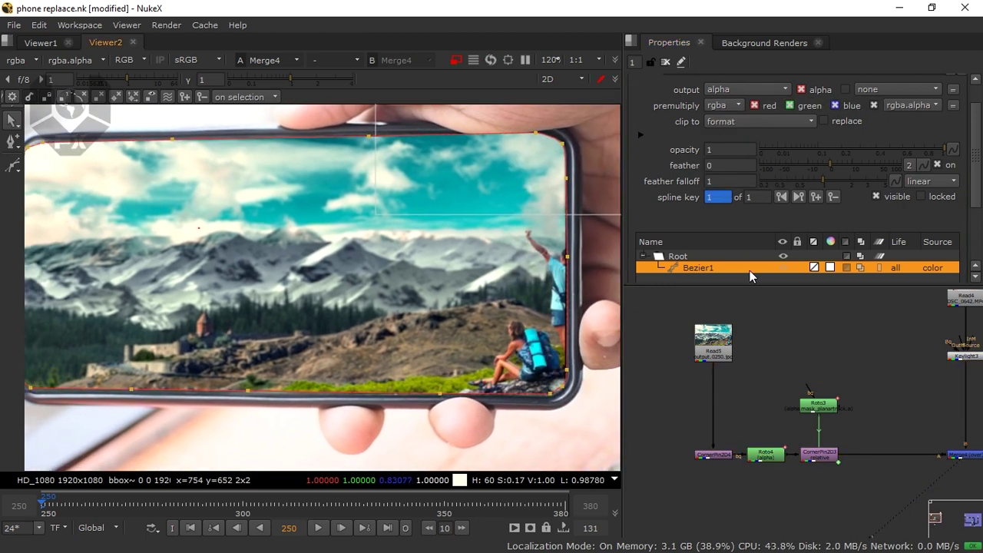
key("o")
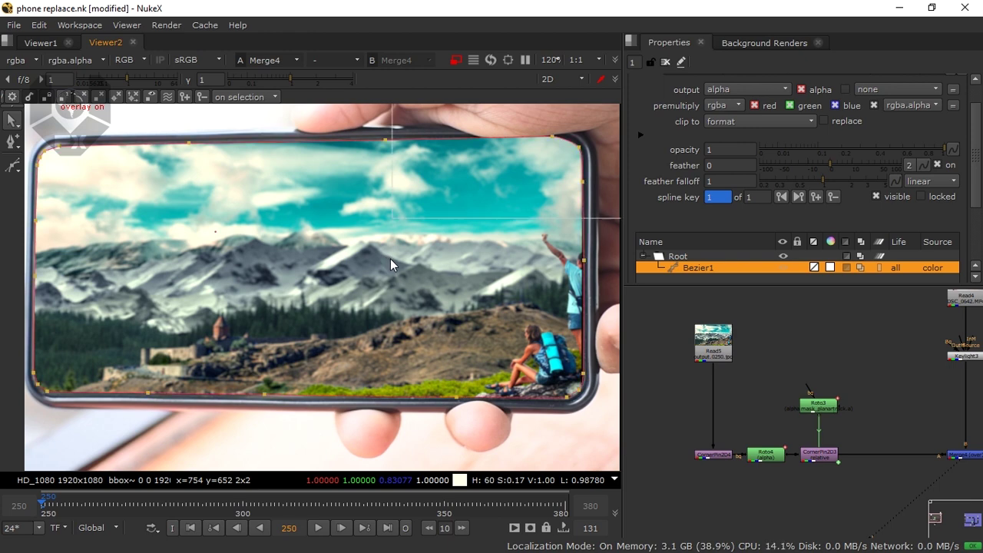
scroll(526, 169, "up", 5)
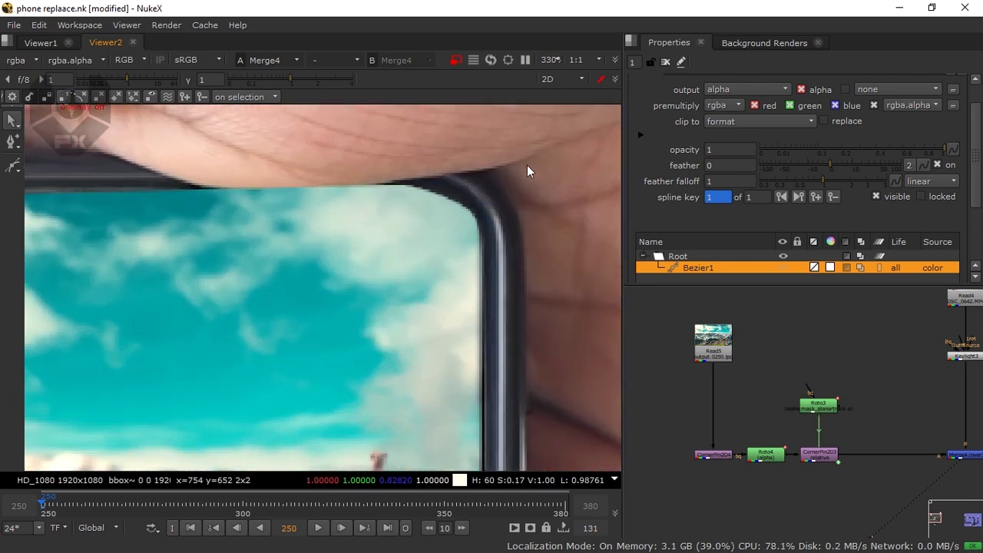
scroll(491, 250, "down", 4)
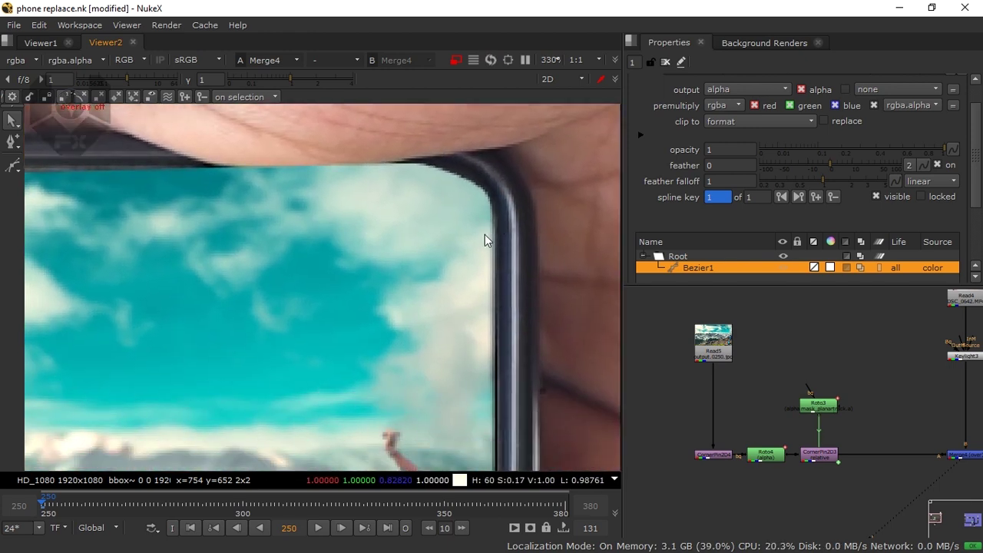
scroll(473, 290, "down", 3)
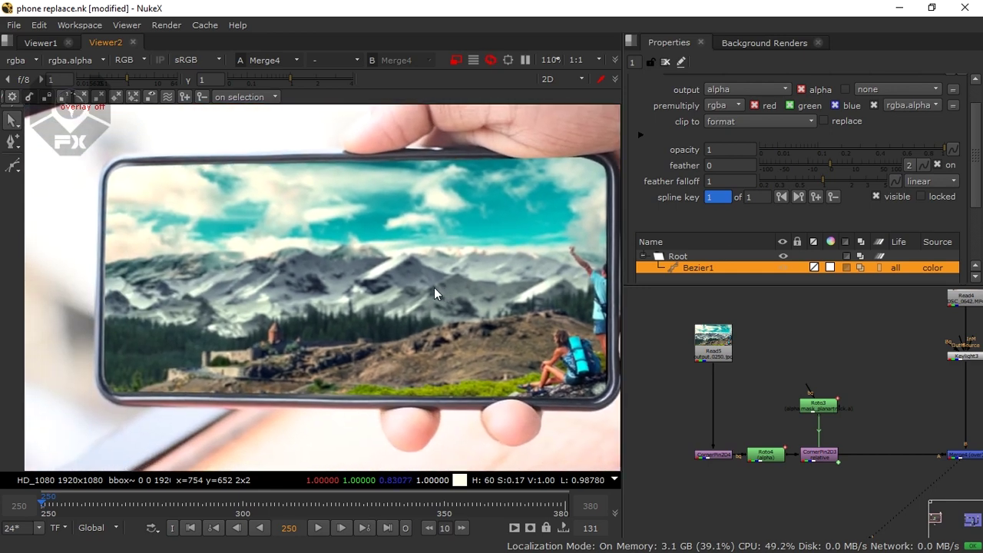
scroll(215, 401, "down", 4)
scroll(338, 322, "up", 3)
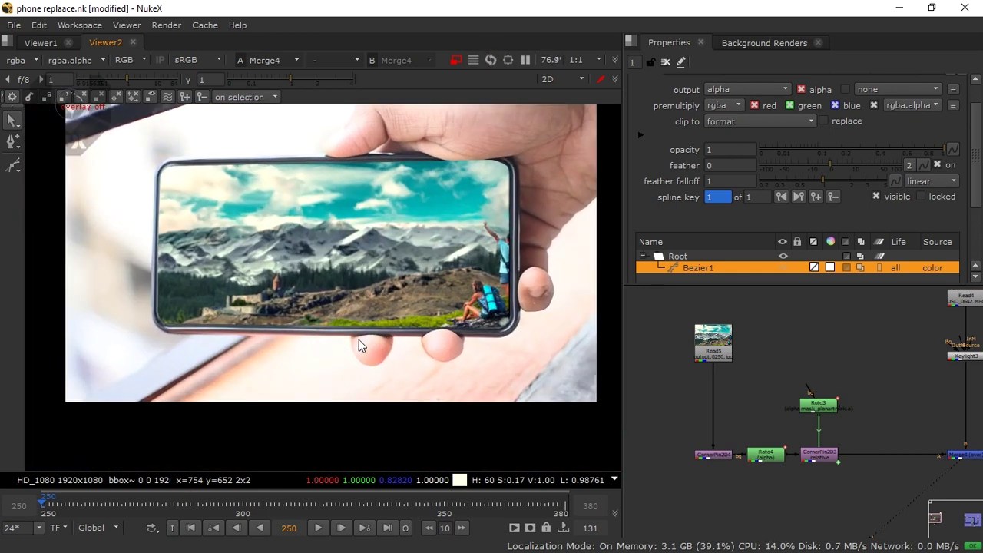
key("o")
middle_click_drag(358, 309, 340, 358)
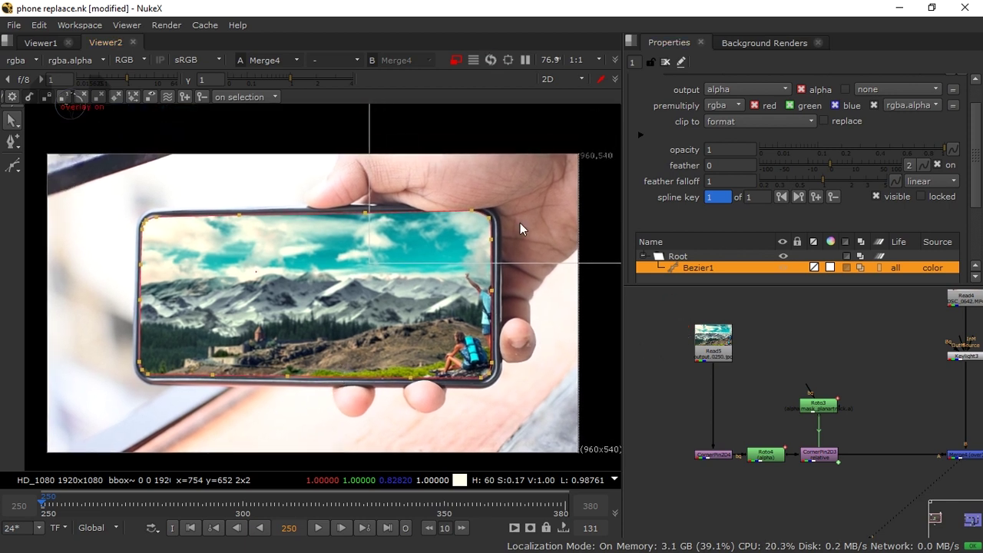
key("o")
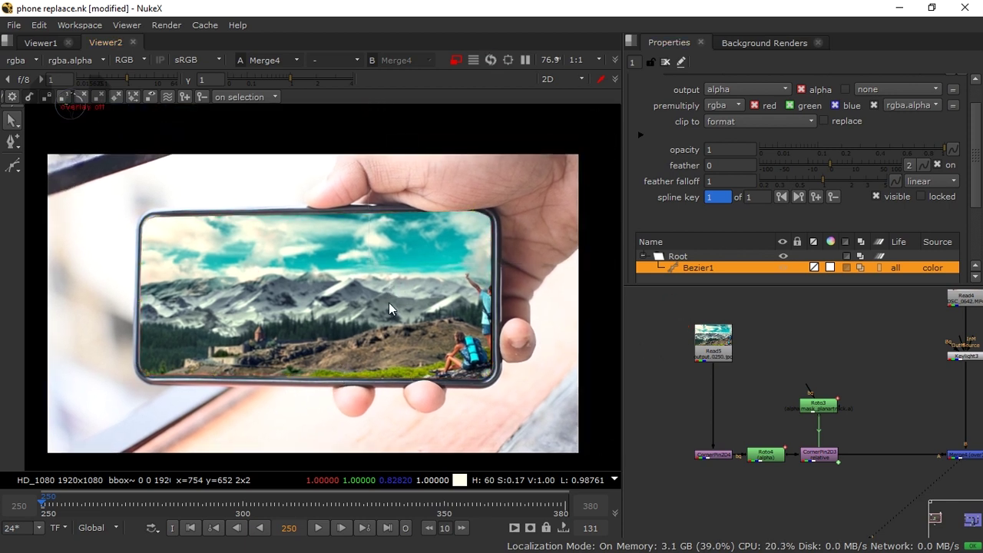
left_click(664, 329)
middle_click_drag(535, 400, 537, 396)
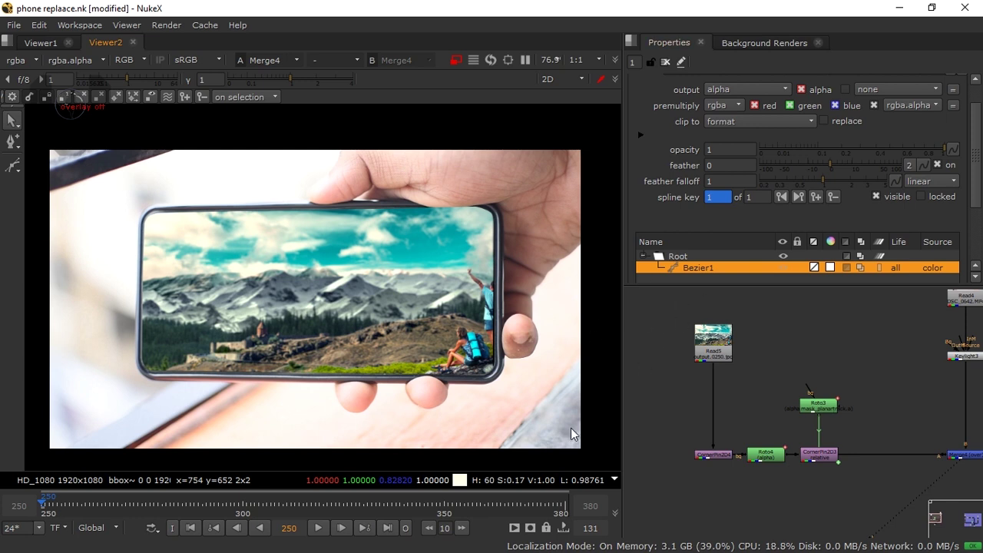
- Play part of the composite to check that the masked landscape follows the phone, and return to frame 250
left_click(317, 528)
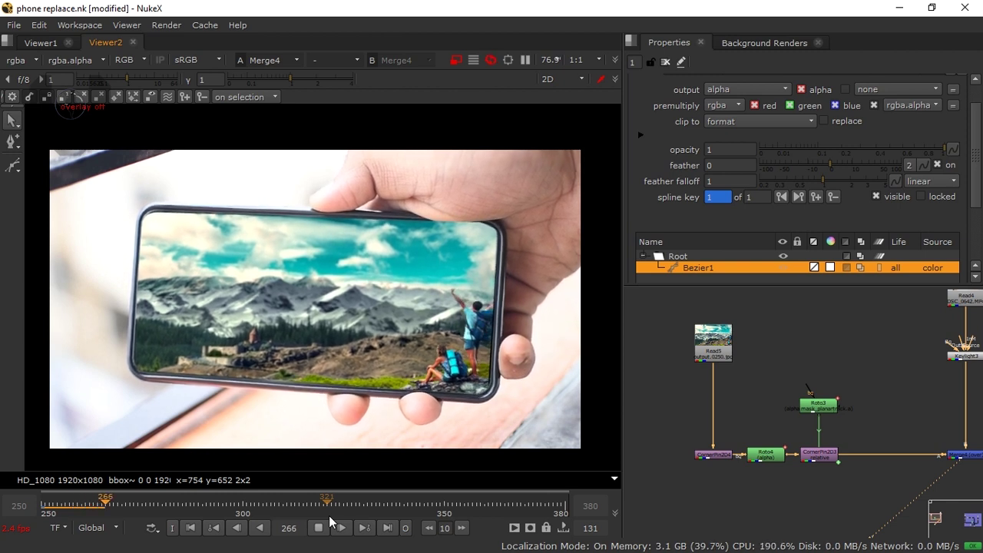
left_click(319, 527)
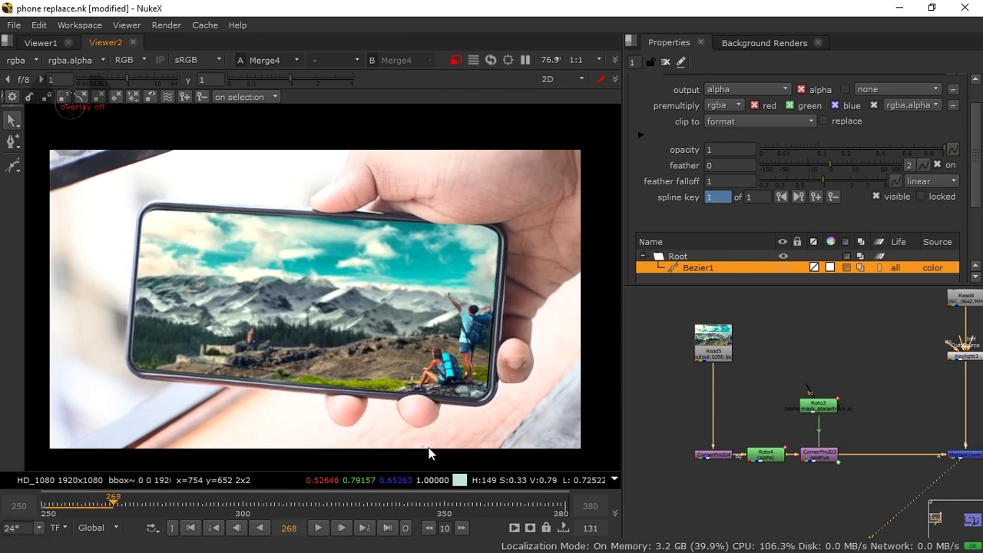
key("f")
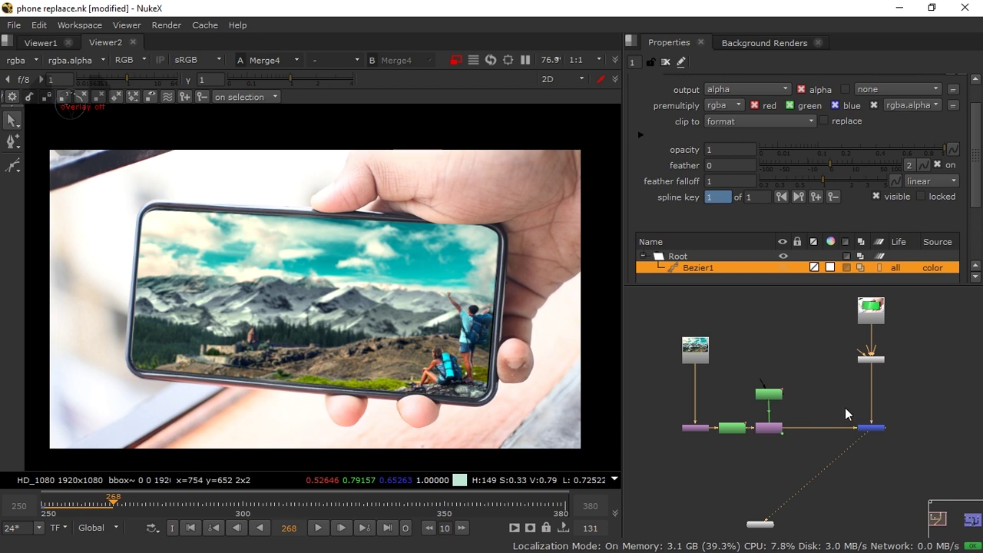
left_click(191, 528)
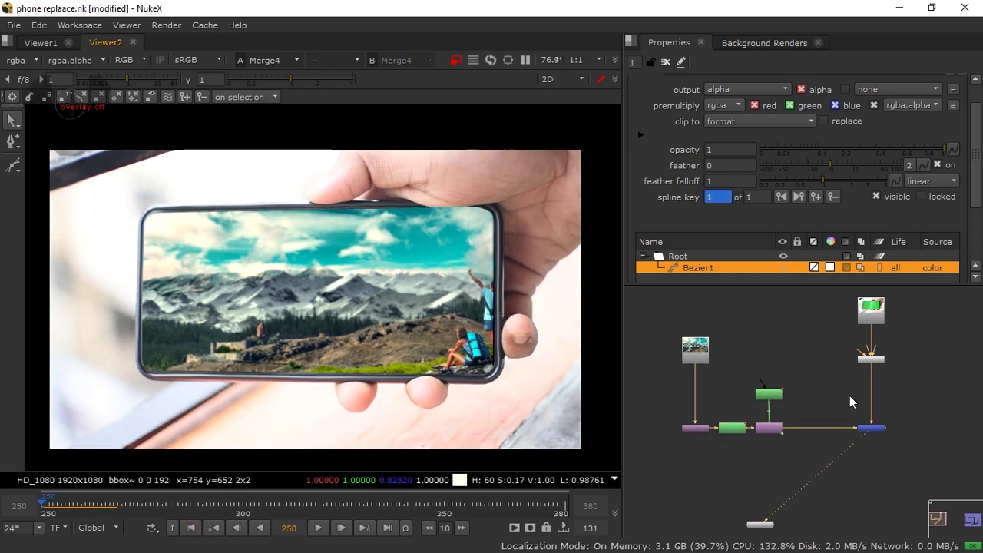
- Duplicate the green-screen Read4 node with its Keylight3 and place the copies beside the main node tree
left_click_drag(831, 390, 909, 294)
key("ctrl")
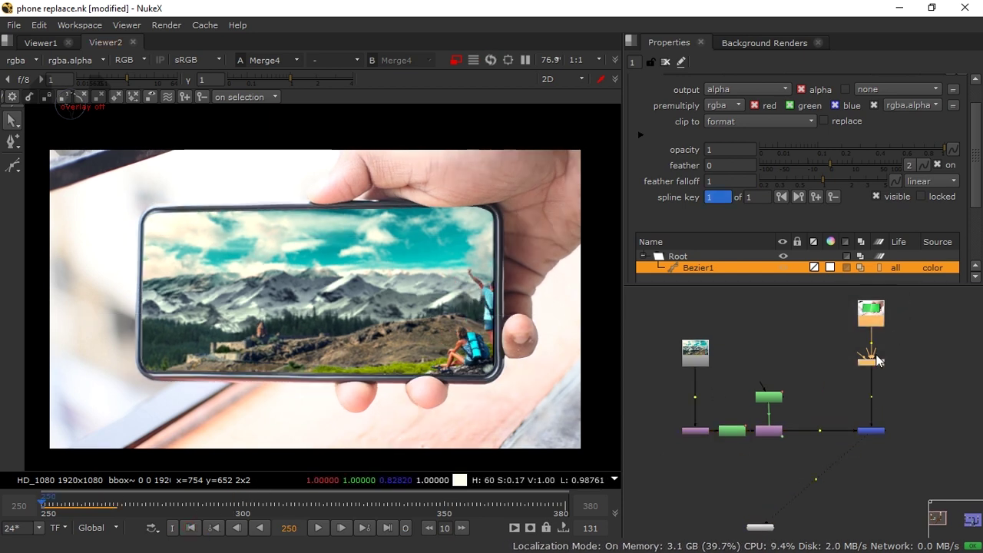
middle_click_drag(920, 384, 836, 377)
left_click(908, 426)
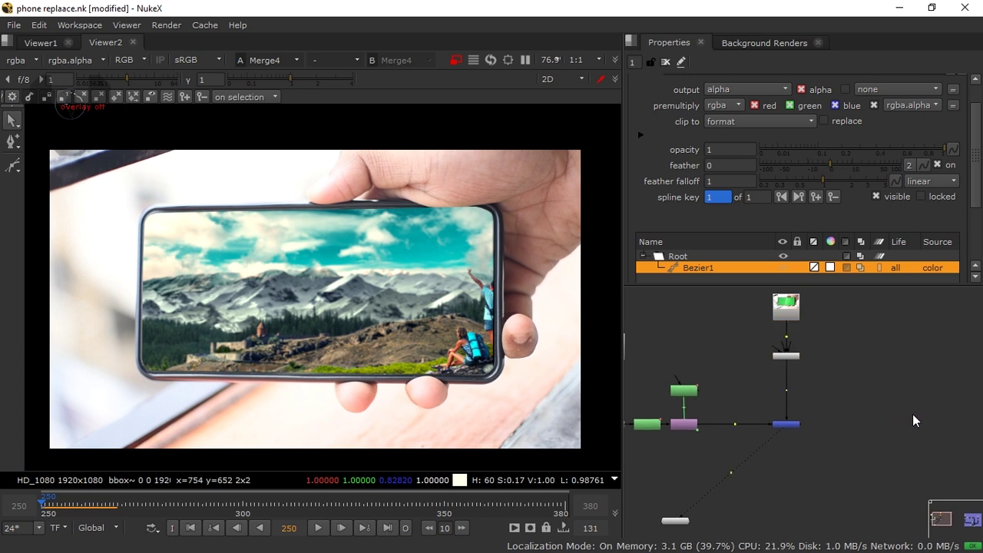
key("ctrl+v")
left_click_drag(901, 436, 932, 392)
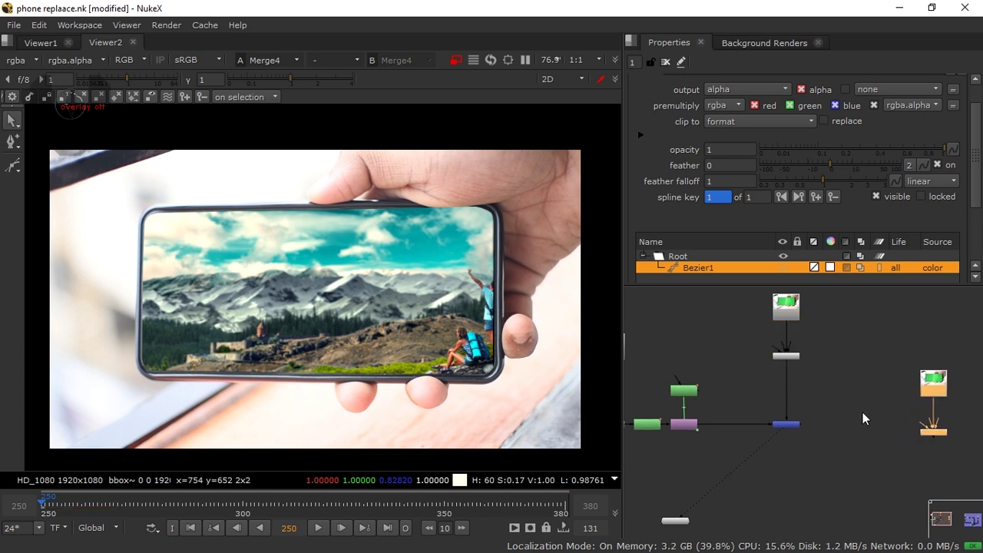
- Add a Merge node with its B input connected to Merge4 and its A input to the duplicated Keylight node
left_click(831, 452)
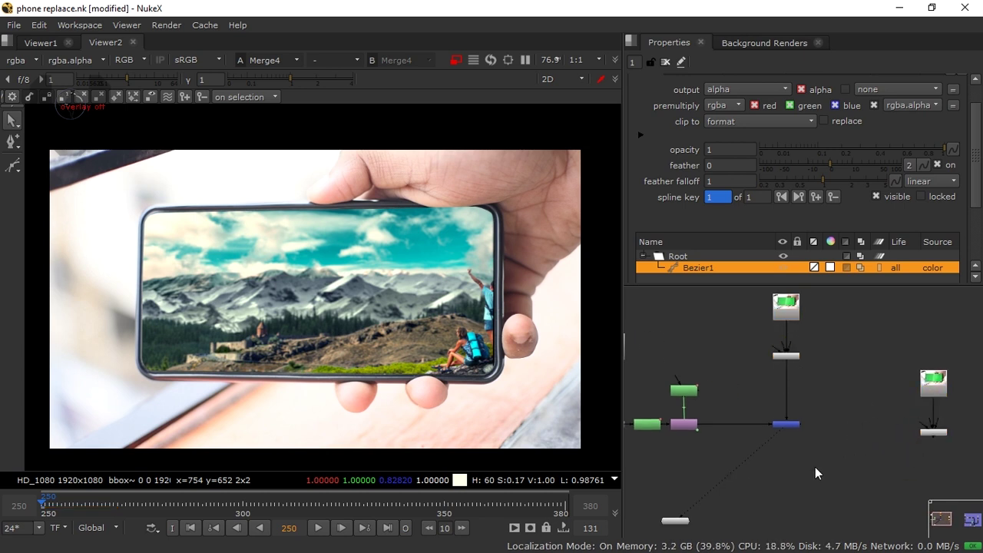
key("m")
left_click_drag(830, 449, 839, 462)
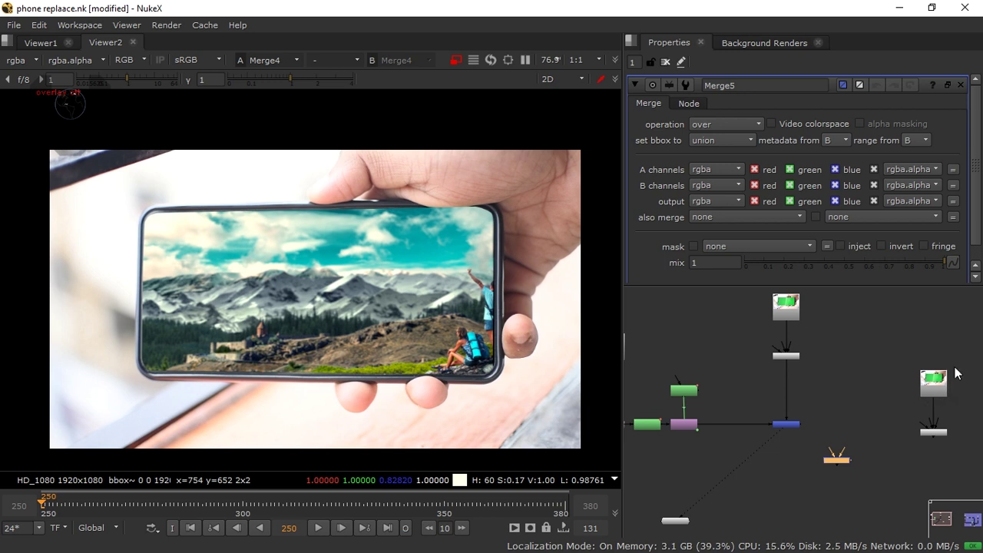
left_click_drag(958, 343, 959, 461)
left_click(894, 402)
scroll(844, 419, "down", 5)
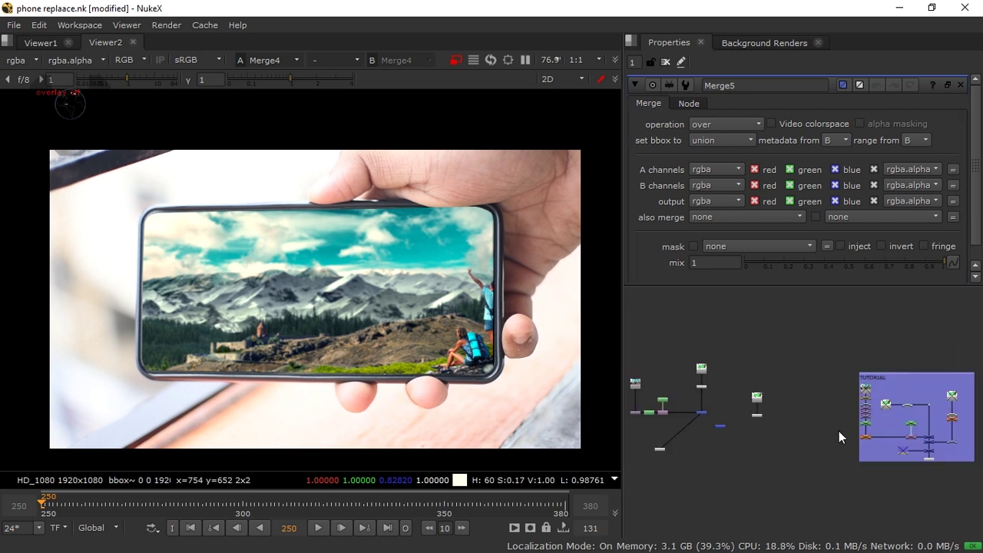
scroll(792, 376, "up", 5)
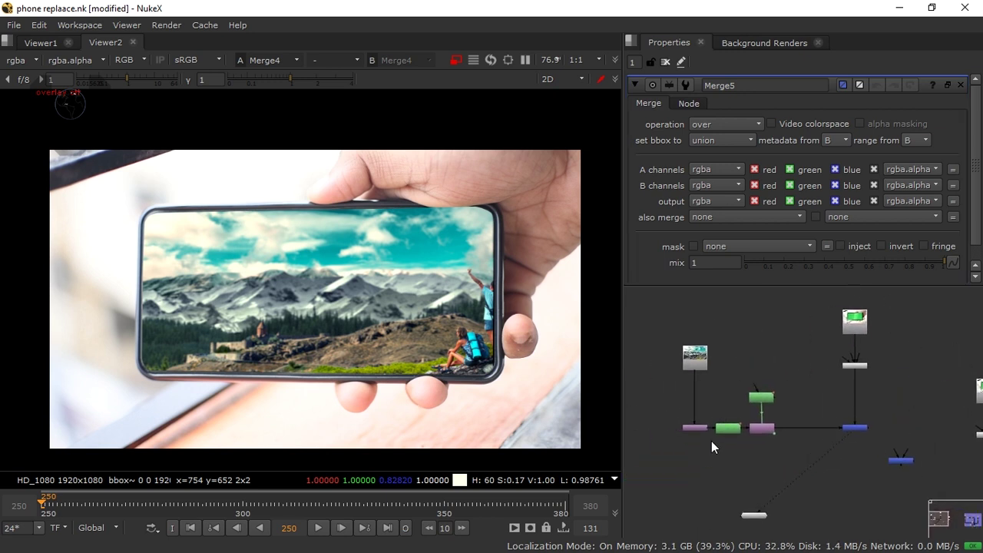
scroll(807, 398, "up", 3)
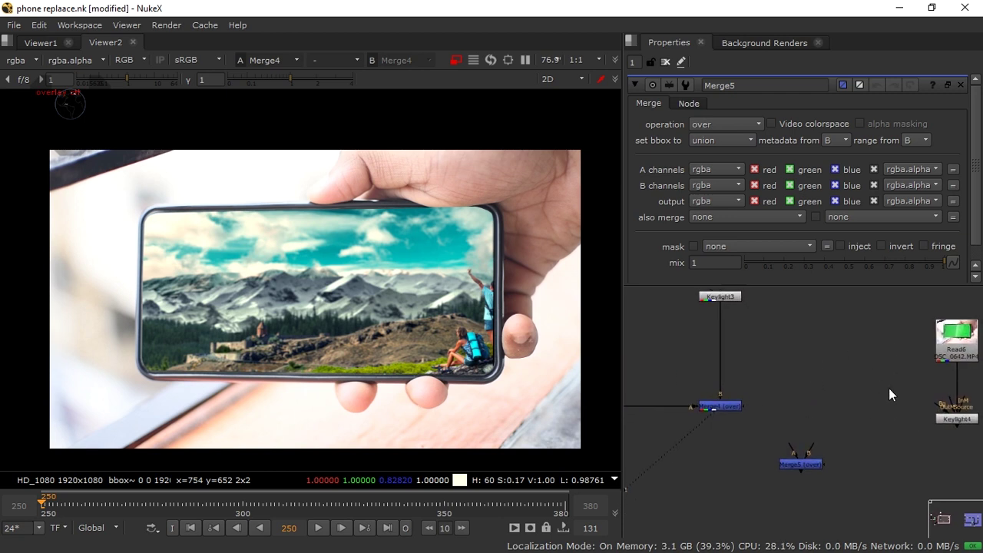
left_click_drag(792, 443, 718, 409)
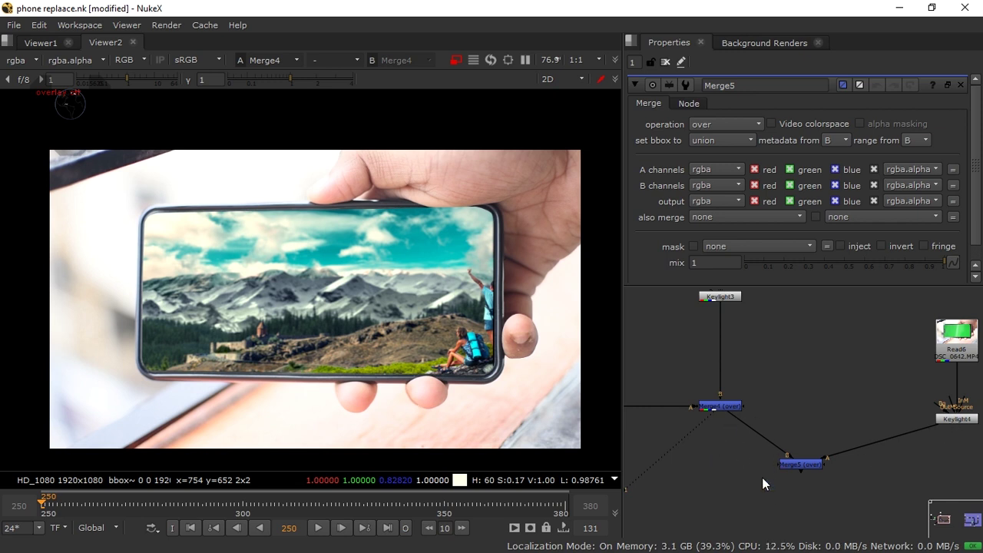
- View the new Merge node's output and examine the phone's side edge with the keyed footage laid over the landscape
left_click_drag(705, 484, 706, 482)
left_click(803, 462)
key("1")
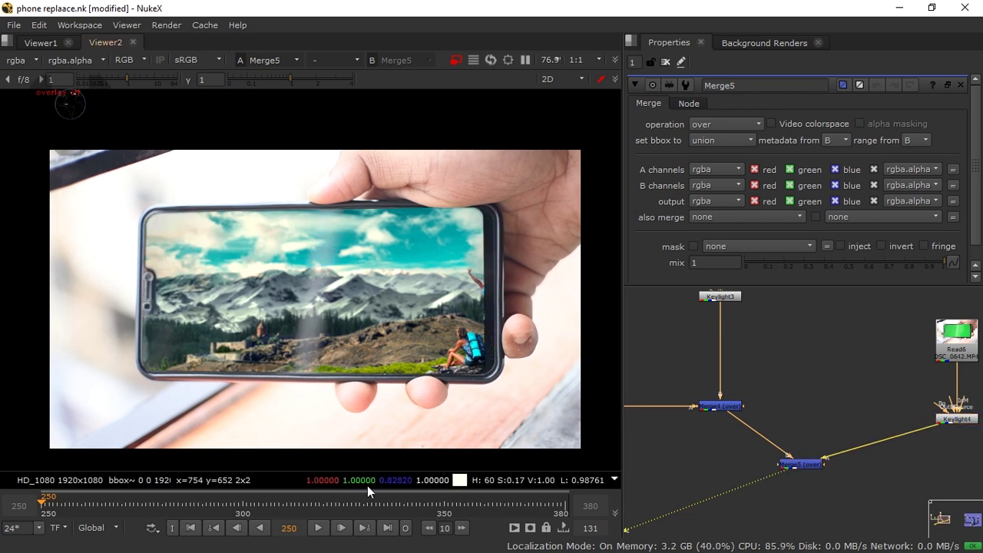
scroll(495, 345, "up", 5)
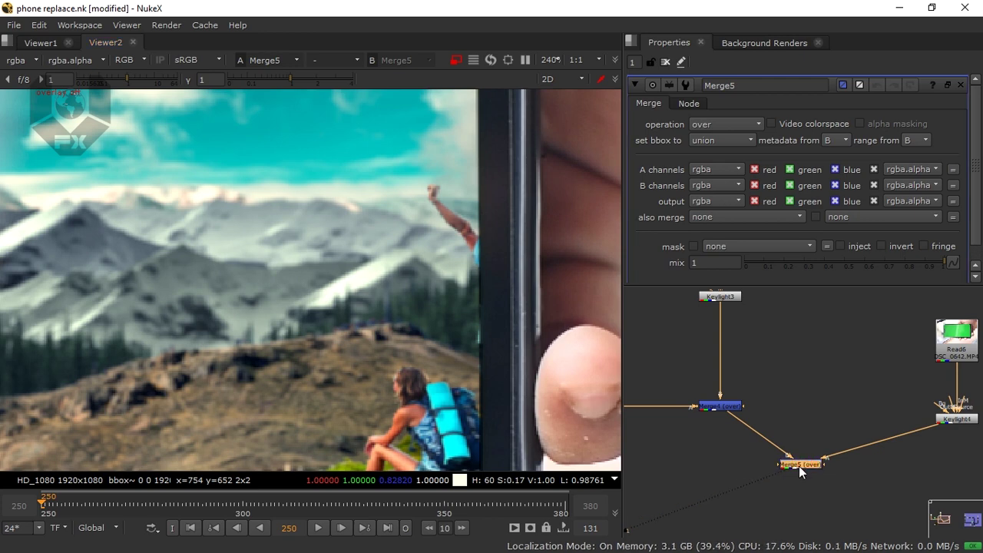
- Disable and re-enable the duplicated Keylight4 node to compare how its key affects the phone display
left_click(959, 420)
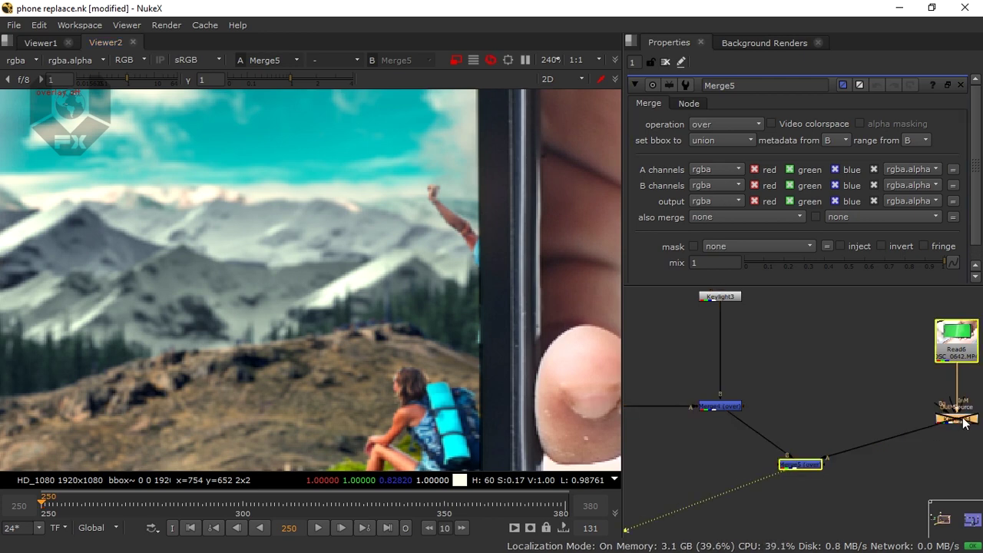
key("1")
scroll(447, 331, "down", 2)
scroll(447, 330, "down", 5)
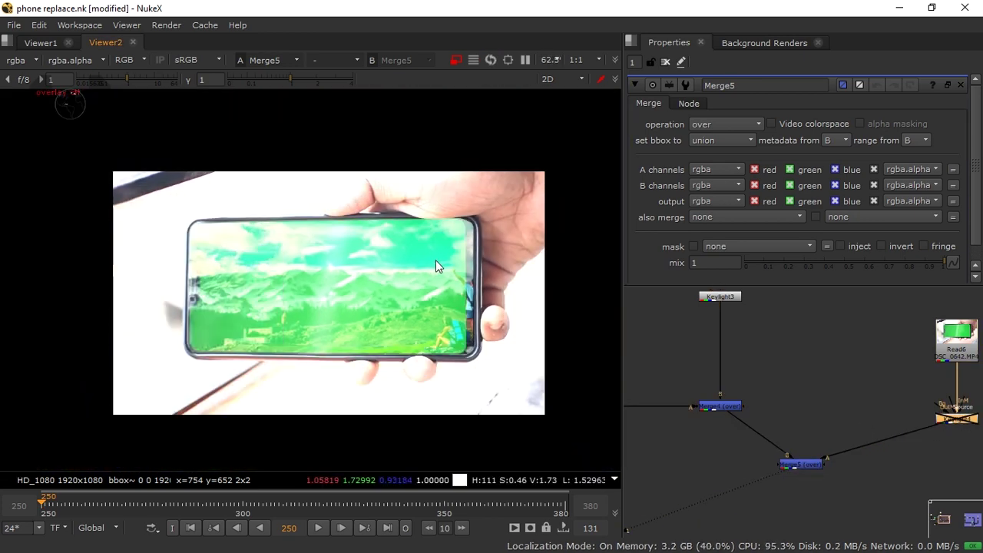
scroll(446, 298, "up", 4)
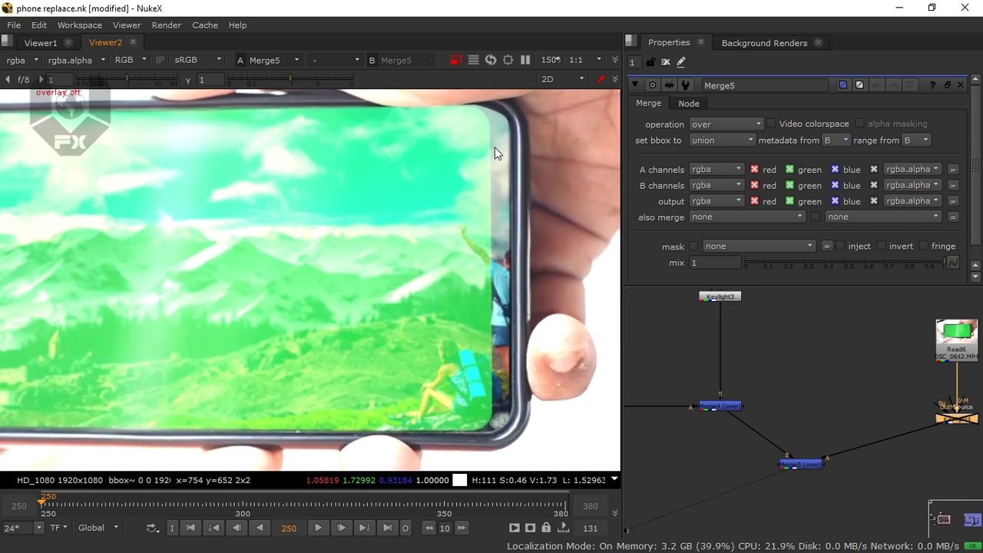
key("d")
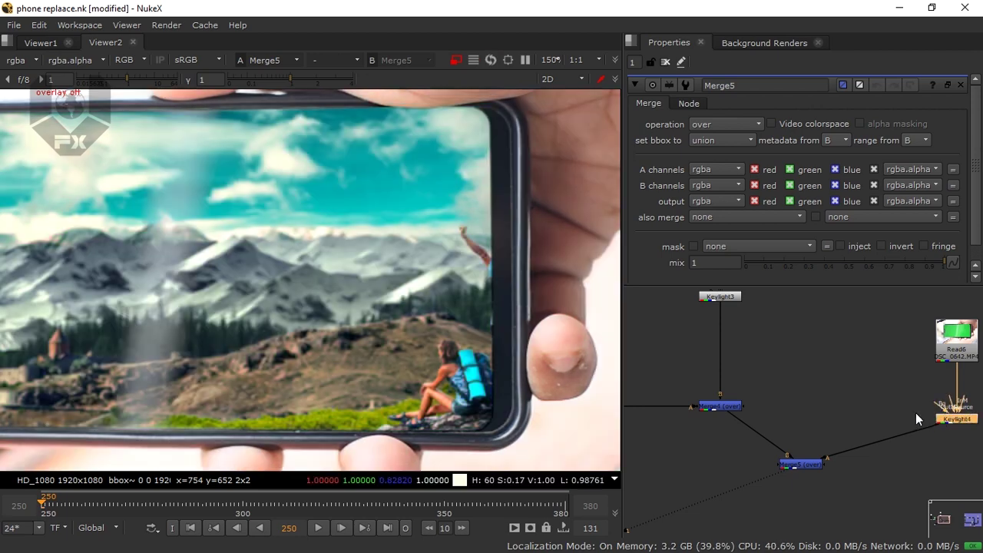
- Toggle the Merge5 node off and on repeatedly to compare the phone's side edge with and without the keyed overlay
middle_click_drag(800, 465, 818, 463)
left_click(818, 464)
key("d")
key("d")
key("d")
key("d")
key("d")
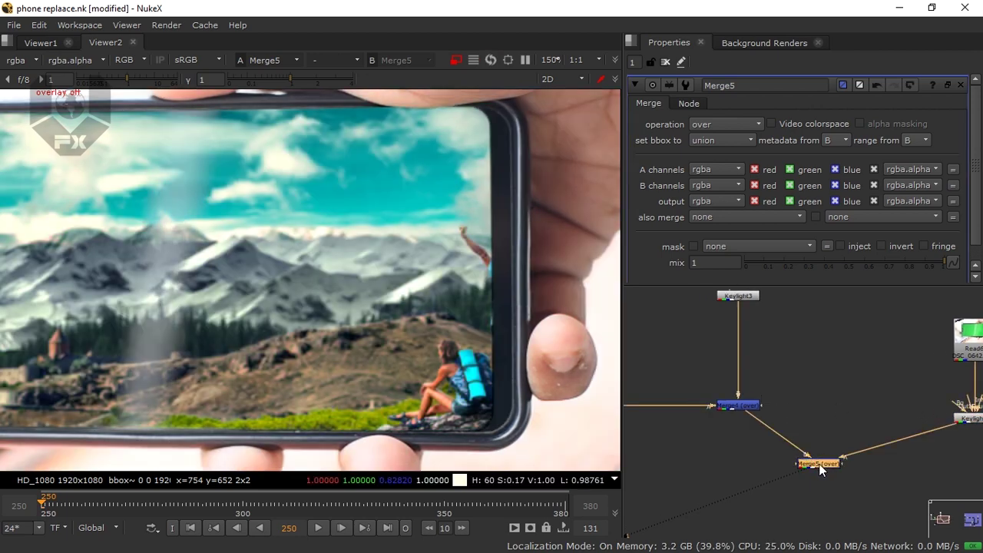
key("d")
key("d")
key("d")
- Compare the whole phone display with Merge5 disabled and enabled, and examine the reflection and the phone's upper edge
middle_click_drag(231, 367, 395, 374)
middle_click_drag(768, 440, 801, 427)
scroll(797, 441, "down", 3)
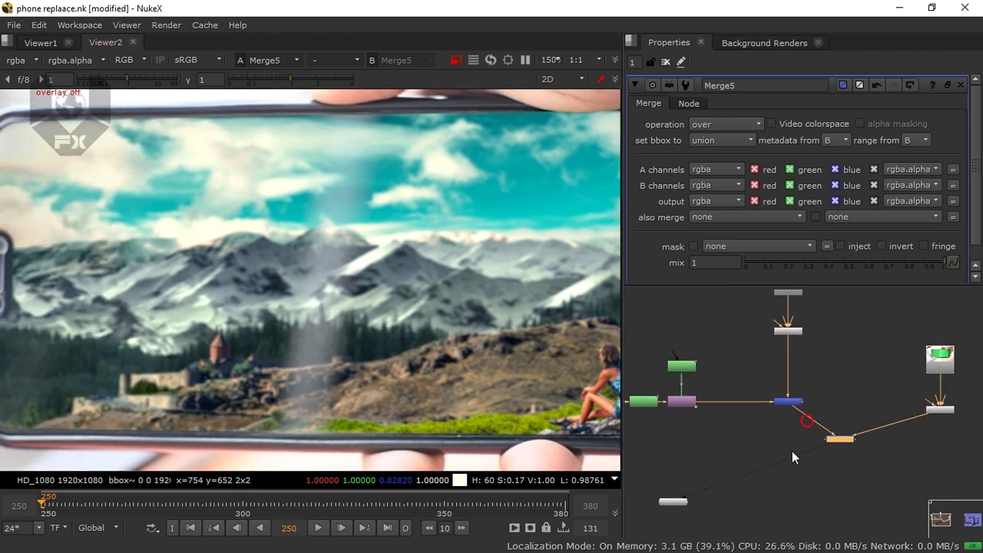
scroll(278, 330, "down", 2)
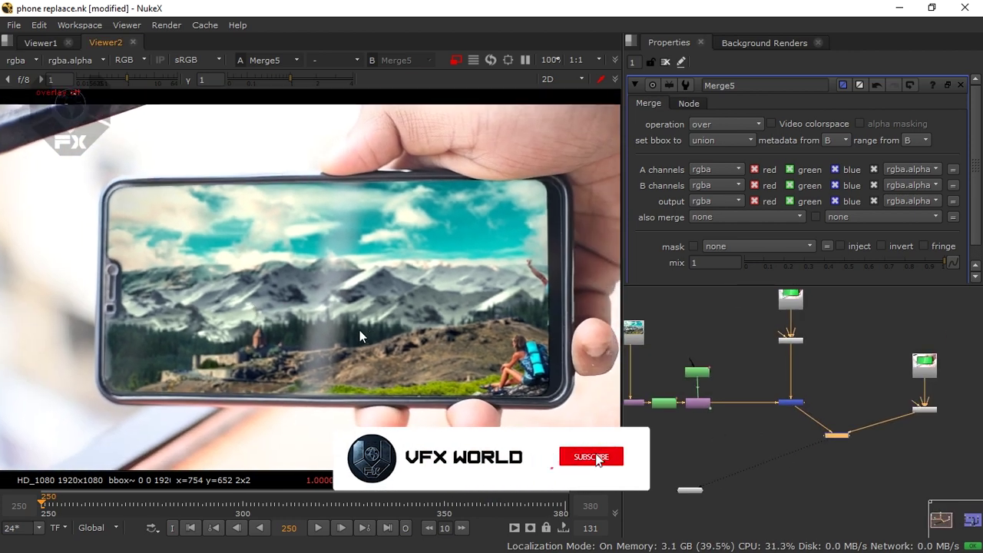
middle_click_drag(374, 359, 311, 324)
key("d")
key("d")
key("d")
key("d")
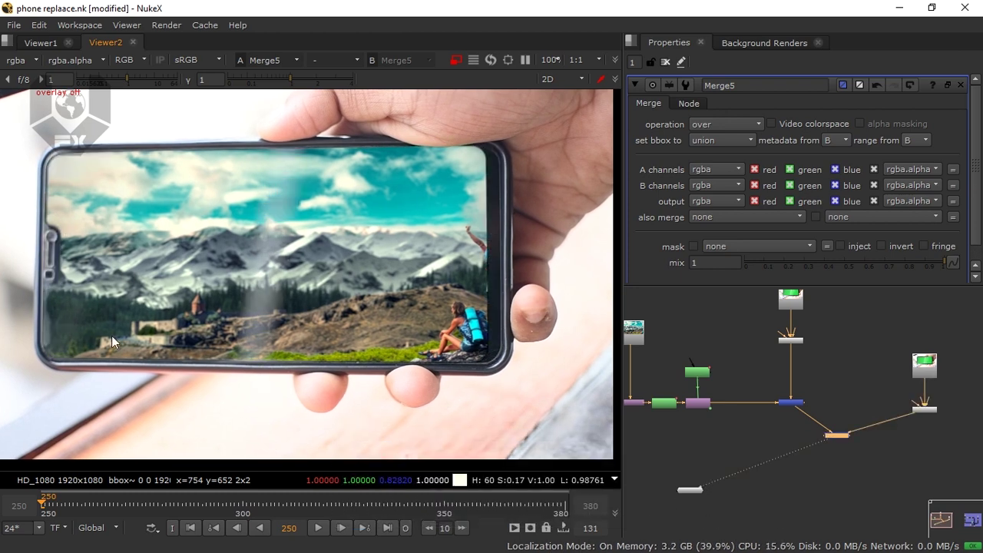
key("d")
key("d")
key("d")
key("d")
key("d")
key("d")
scroll(311, 210, "up", 4)
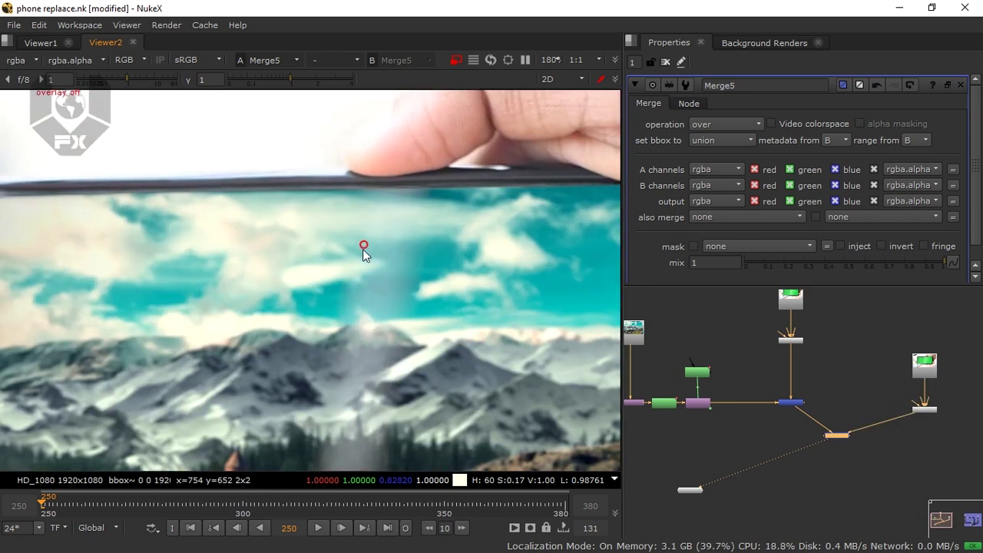
scroll(360, 268, "down", 4)
- Move CornerPin2D3 and Roto3 together away from Roto4 to make room for another node between them
middle_click_drag(667, 408, 760, 400)
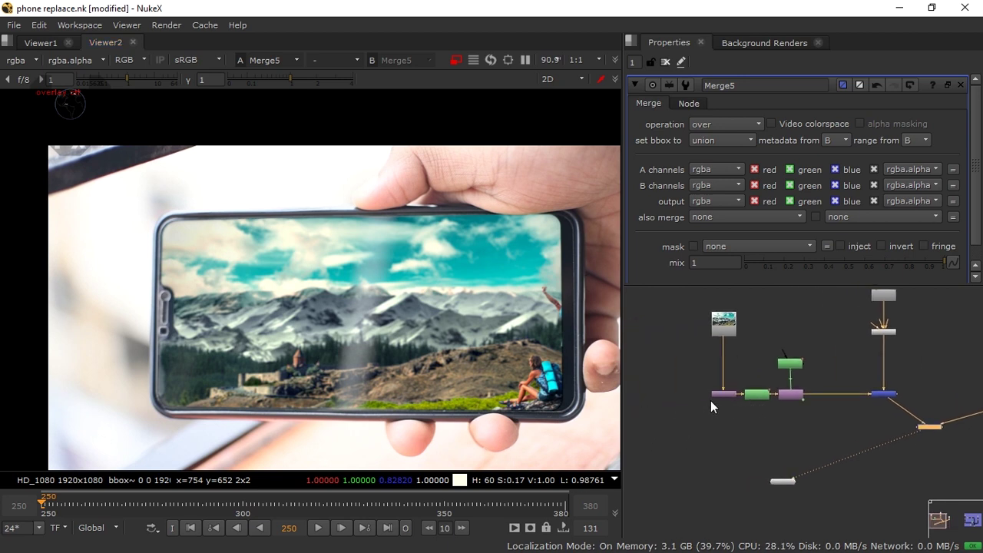
scroll(719, 388, "up", 3)
scroll(746, 399, "up", 3)
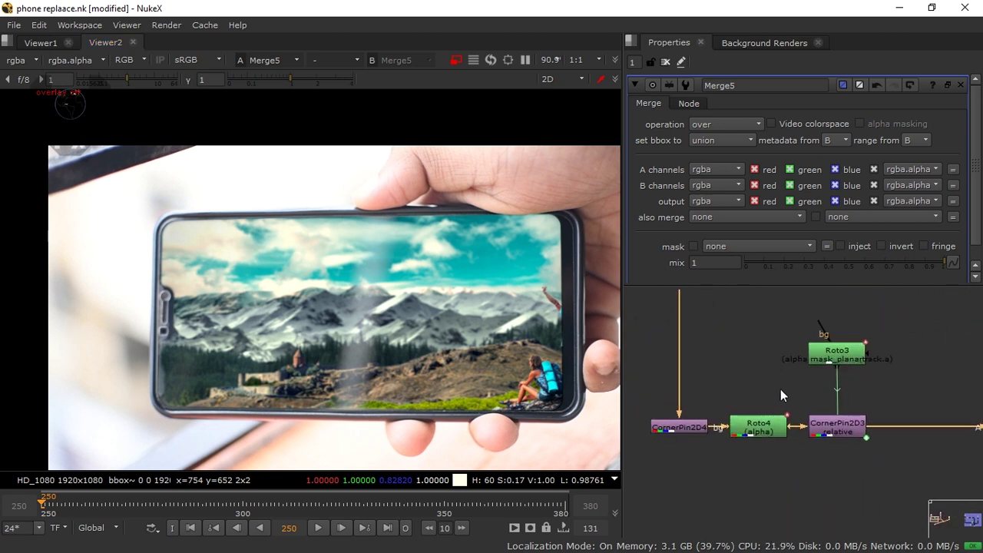
middle_click_drag(757, 371, 776, 394)
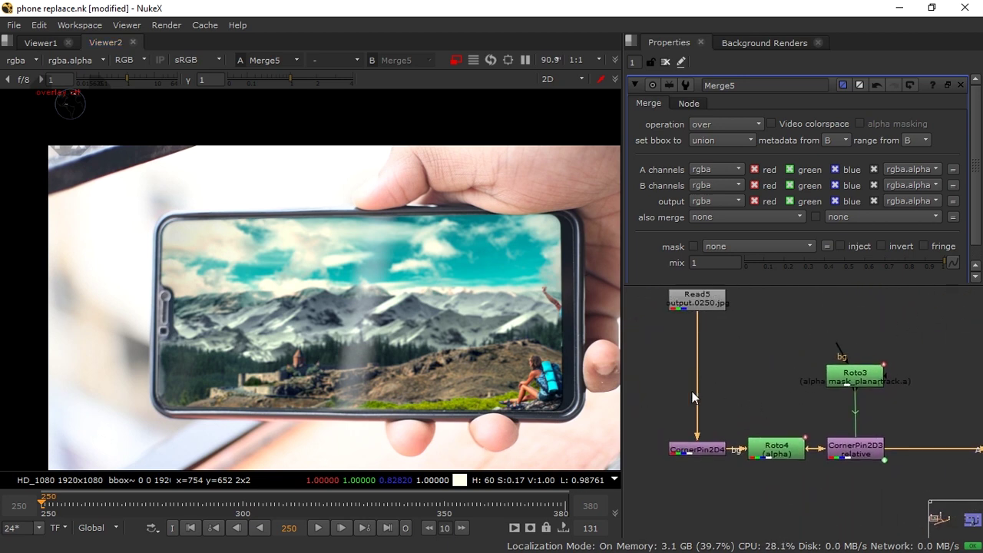
middle_click_drag(842, 454, 779, 417)
mouse_move(840, 422)
middle_mouse_down()
mouse_move(791, 397)
mouse_move(746, 395)
mouse_move(844, 409)
middle_mouse_up()
scroll(803, 415, "down", 3)
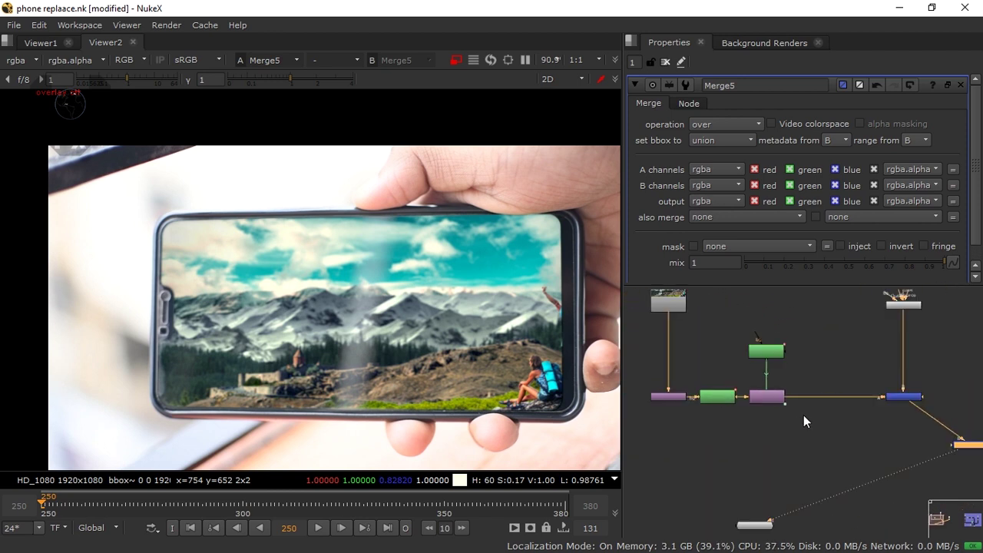
middle_click_drag(690, 356, 743, 335)
scroll(683, 335, "up", 2)
left_click_drag(814, 323, 942, 442)
middle_click_drag(816, 453, 789, 449)
left_click(781, 455)
left_click_drag(901, 439, 903, 443)
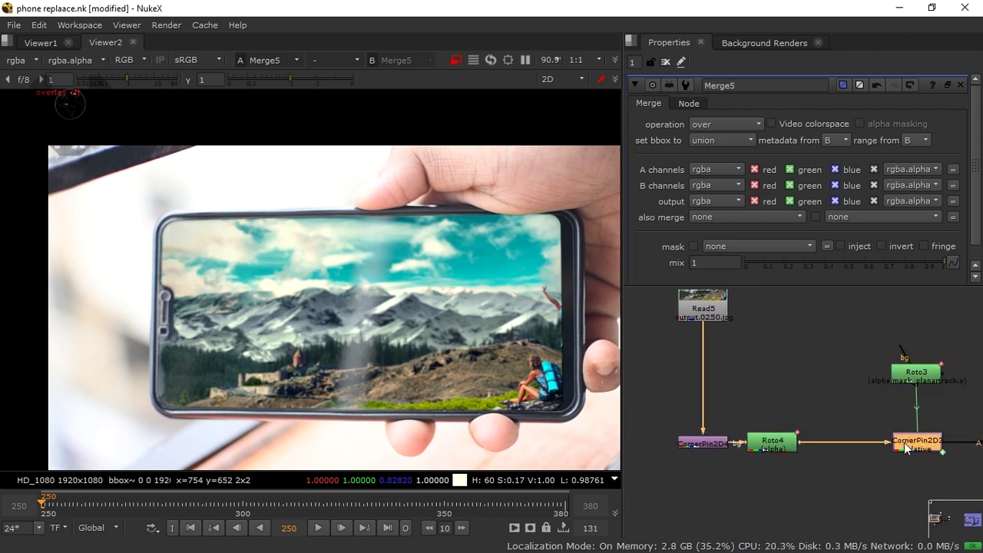
- Add an EdgeBlur node and insert it in the connection between Roto4 and CornerPin2D3
middle_click_drag(891, 437, 798, 421)
left_click(740, 453)
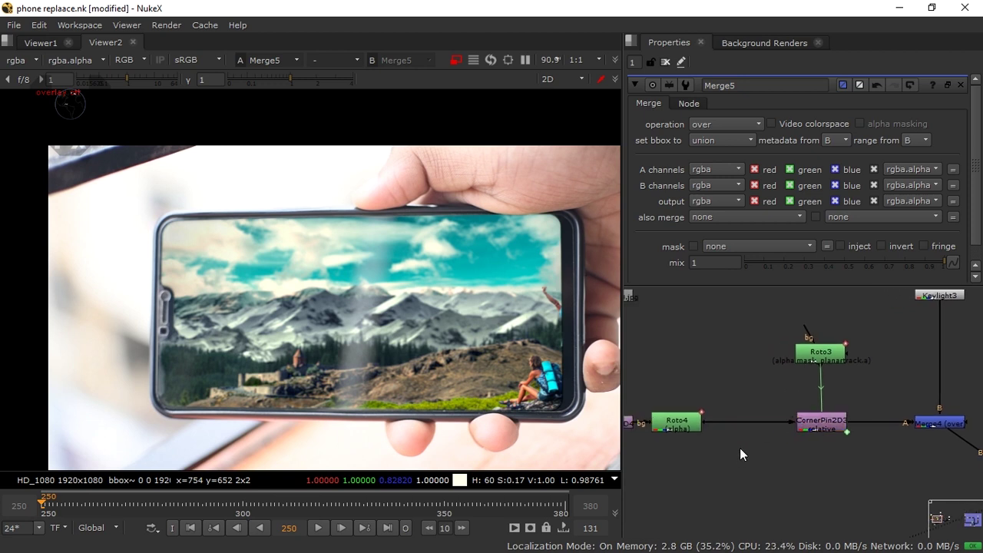
key("Tab")
type("edg")
left_click(699, 460)
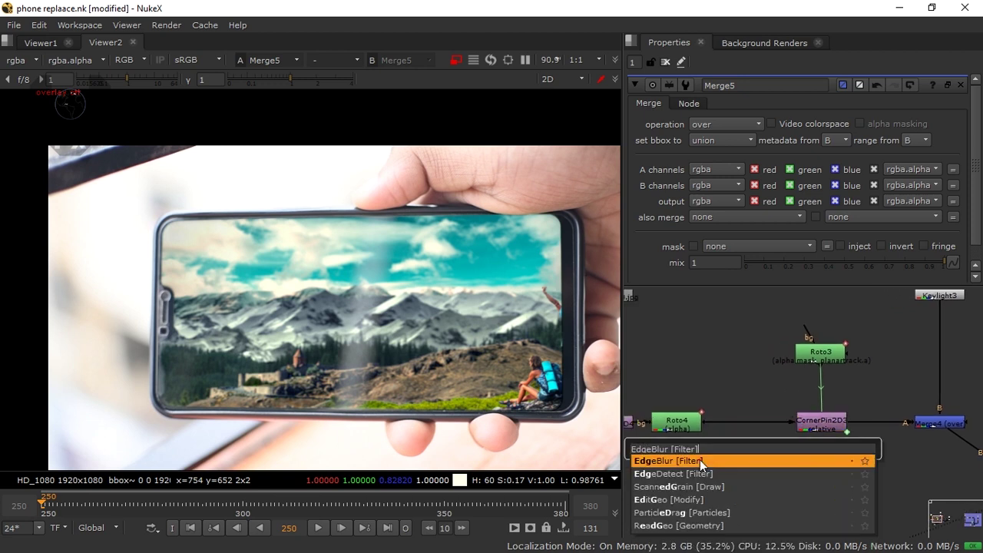
left_click_drag(740, 456, 743, 428)
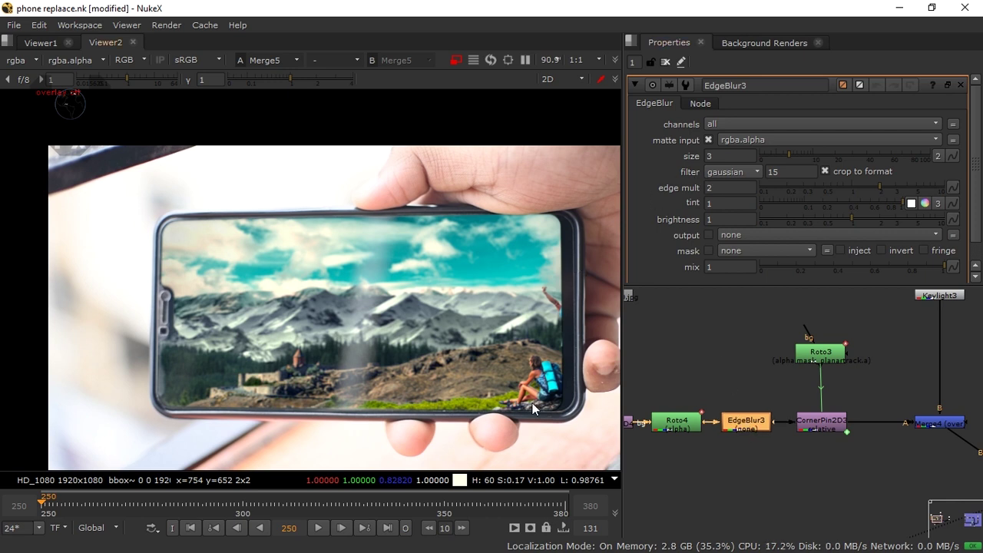
- View the Merge5 output again and examine the composite with the edge blur in place
scroll(737, 434, "down", 3)
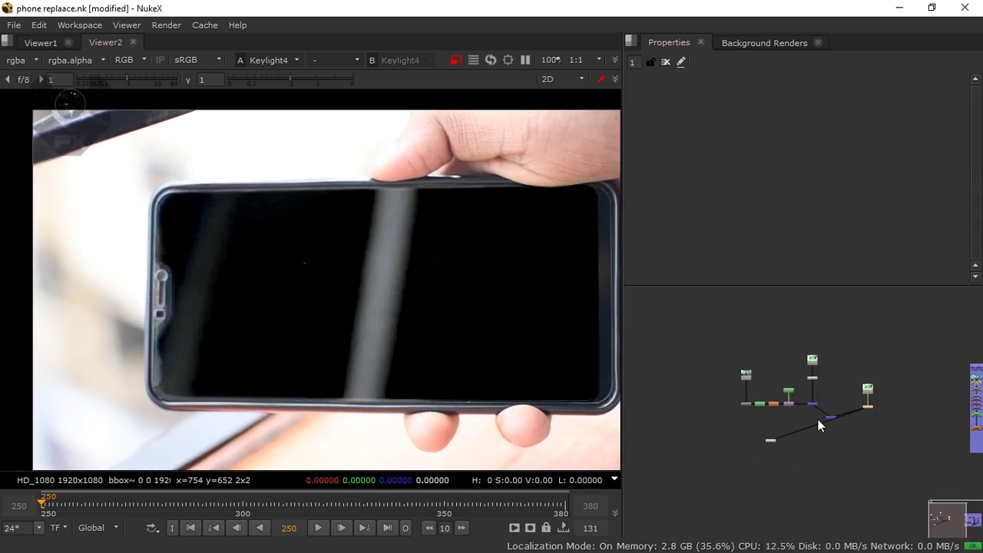
scroll(858, 382, "up", 2)
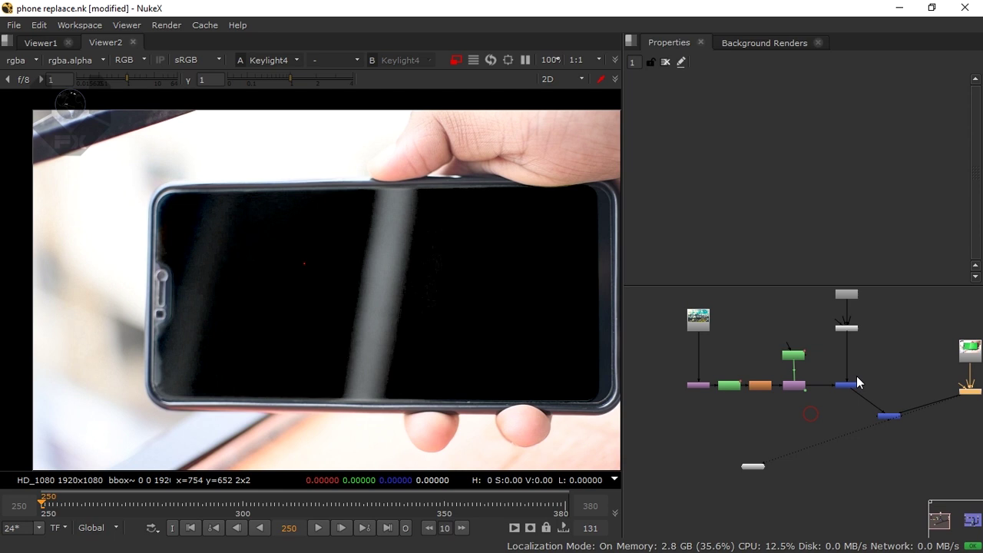
left_click(884, 416)
key("1")
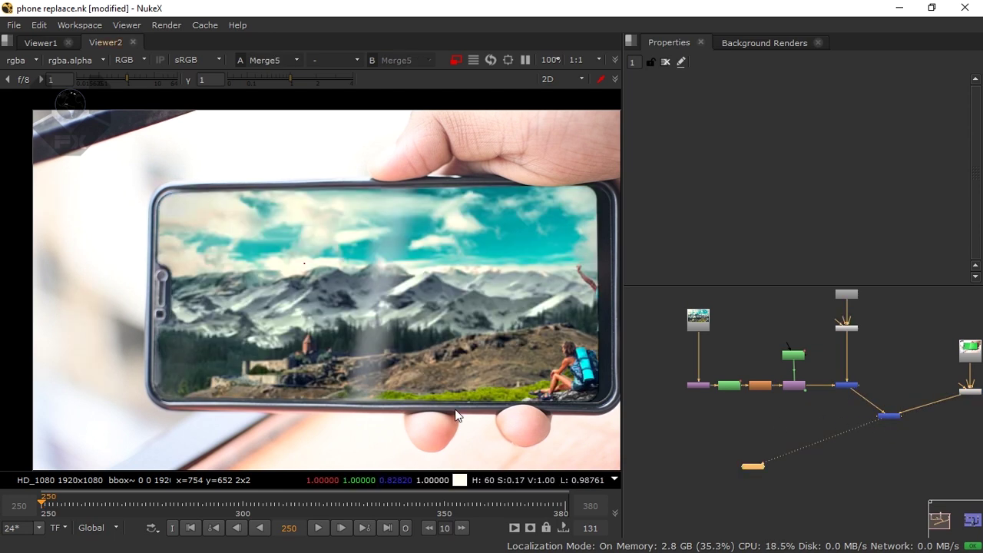
middle_click_drag(455, 409, 453, 419)
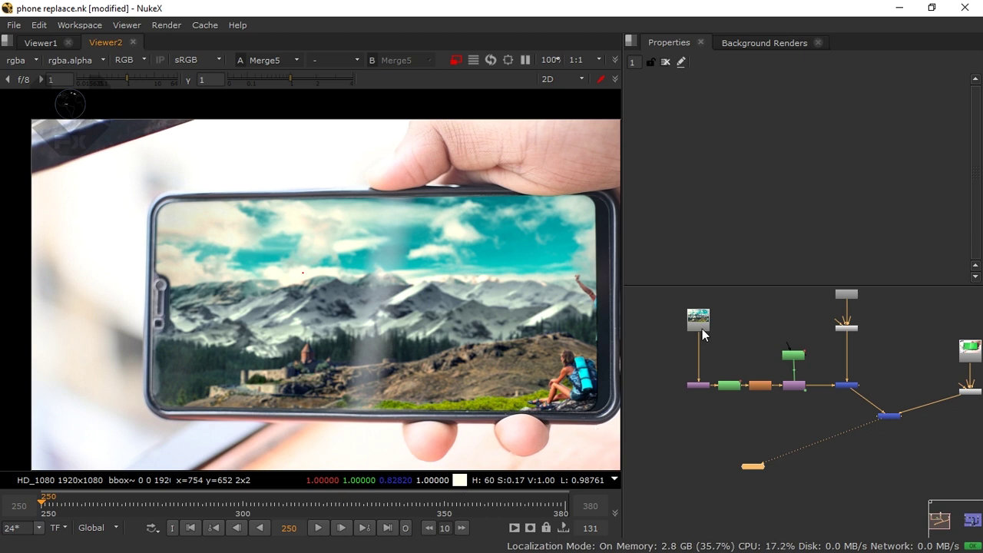
- Check the composite at frames 300 and 349, and return to frame 250
scroll(707, 338, "up", 4)
middle_click_drag(694, 383, 650, 455)
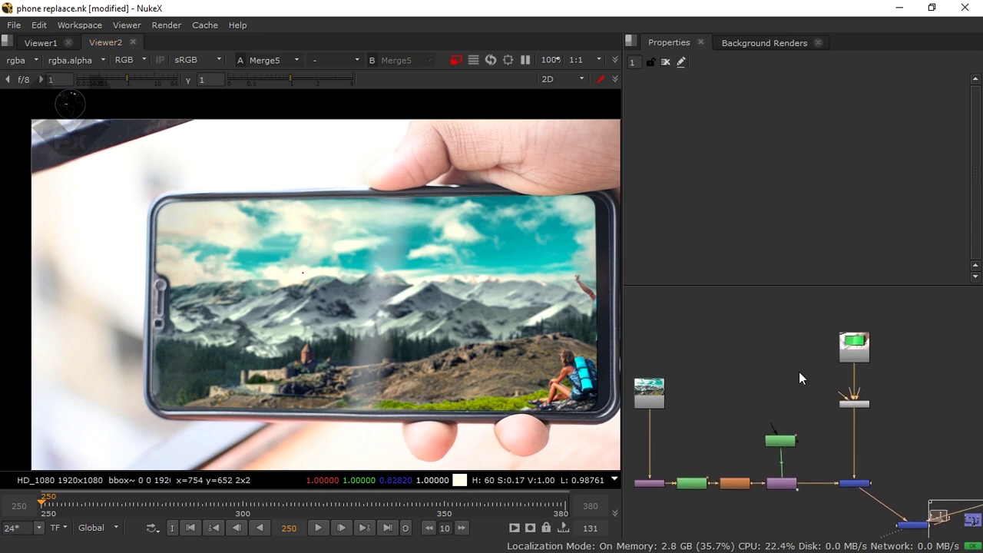
scroll(801, 371, "up", 3)
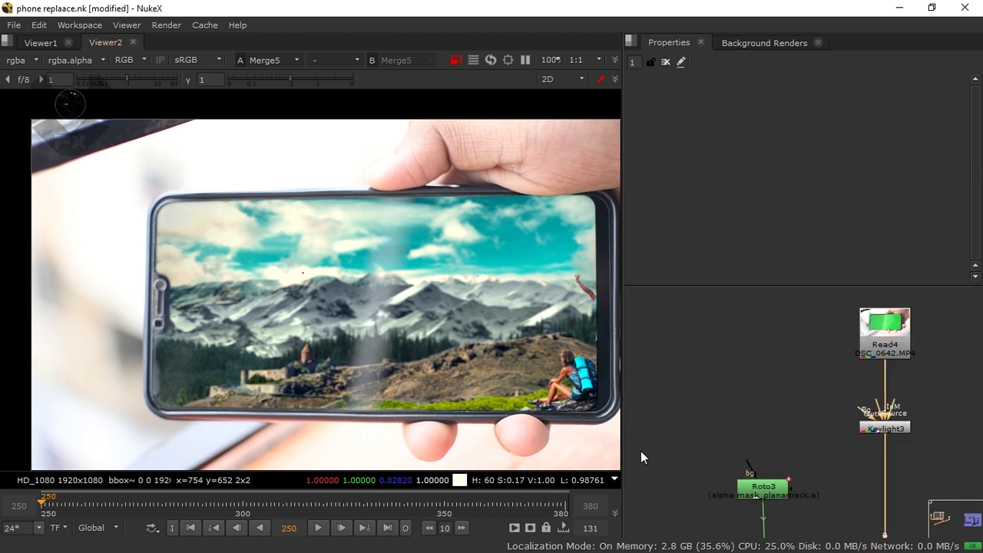
middle_click_drag(738, 411, 843, 385)
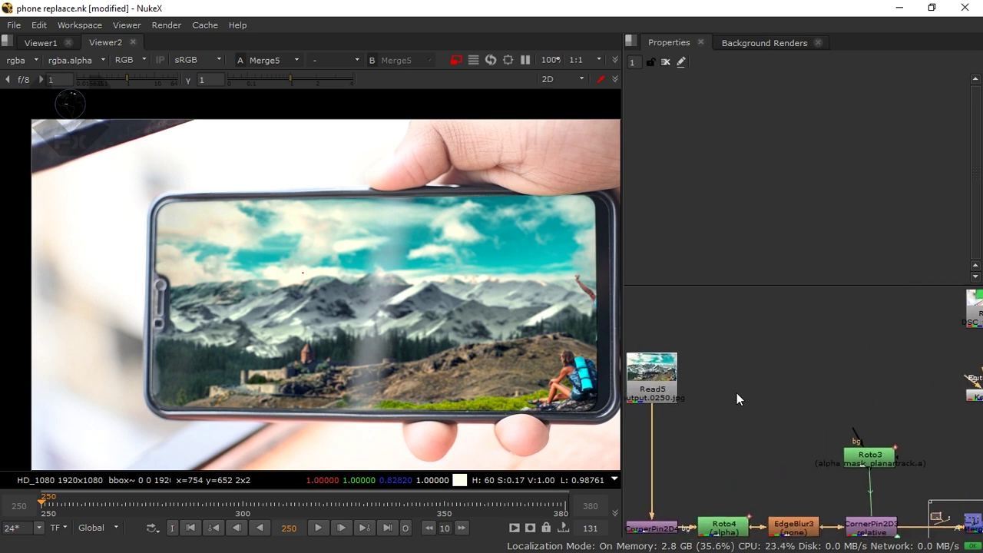
middle_click_drag(767, 390, 773, 374)
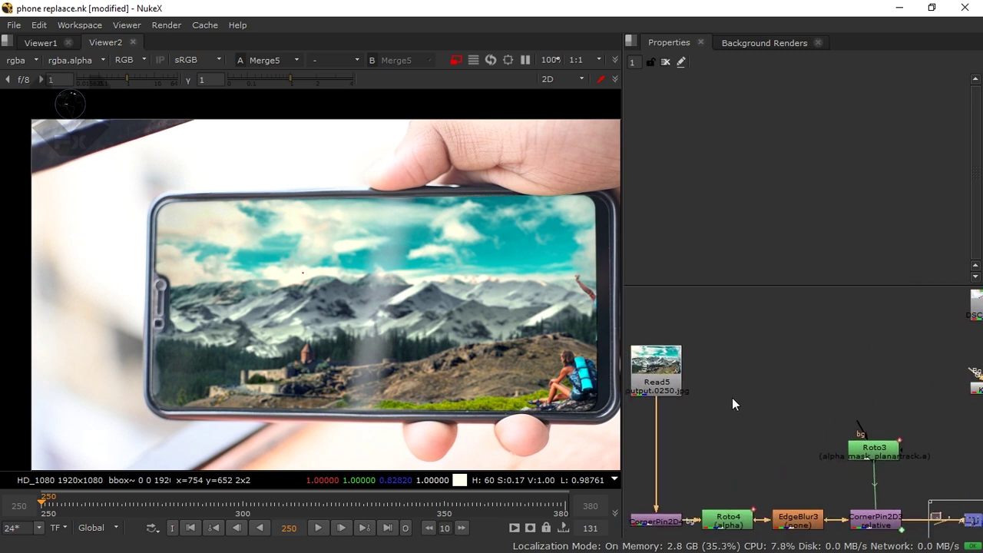
middle_click_drag(673, 445, 720, 402)
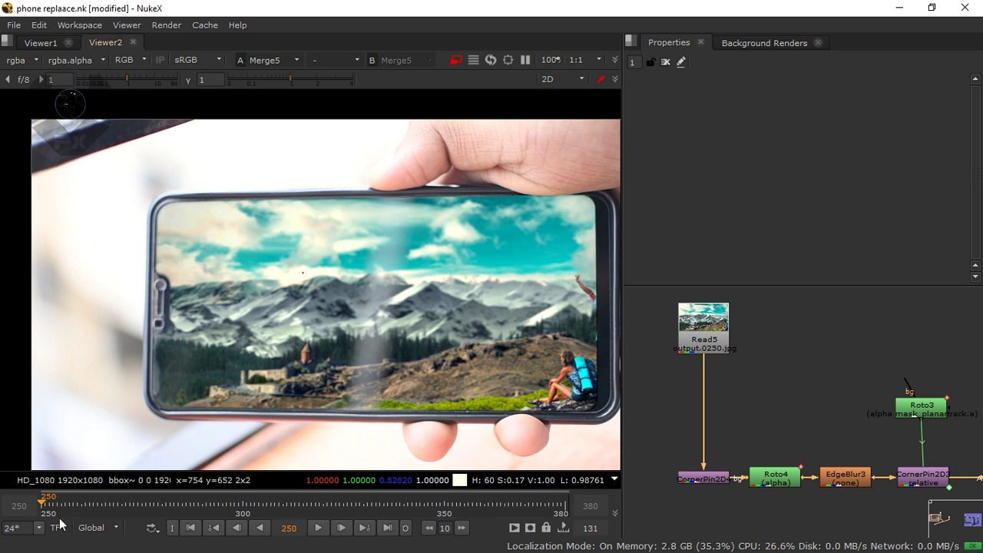
left_click(243, 508)
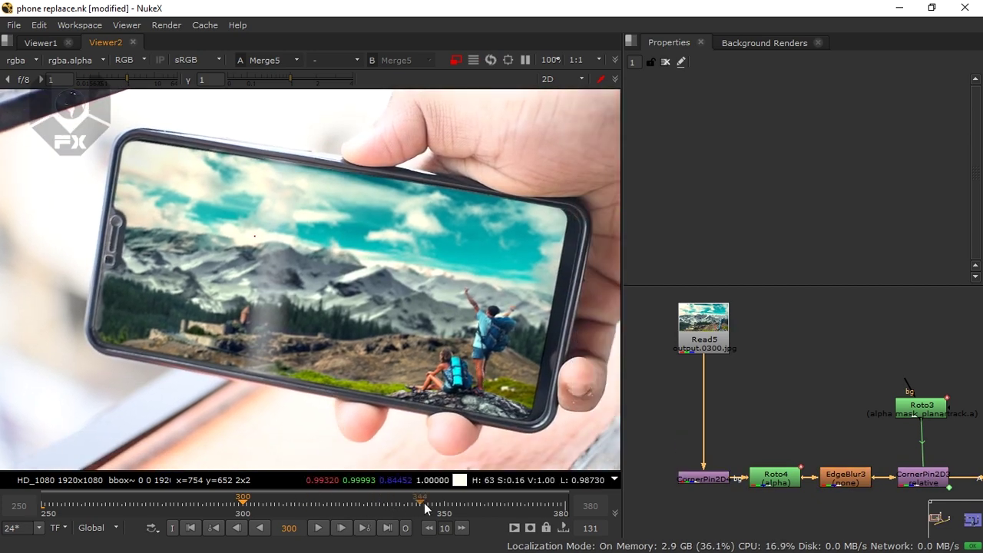
left_click(442, 503)
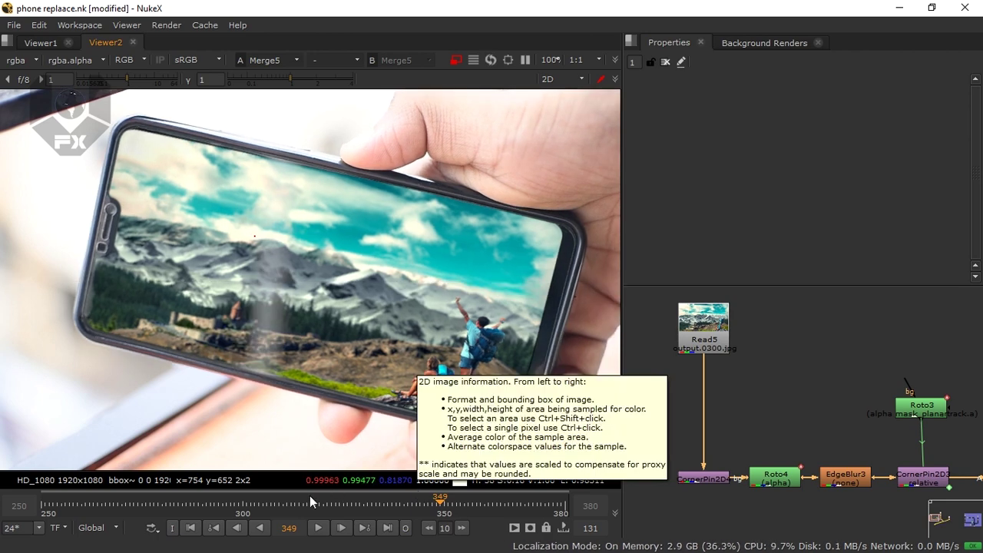
left_click(204, 535)
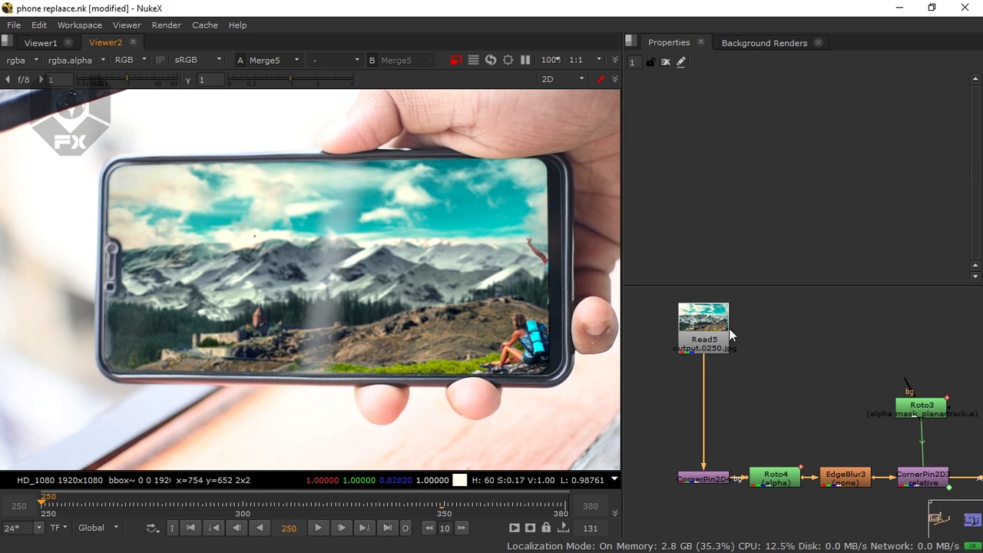
- Add a TimeOffset node directly after the Read5 landscape sequence
middle_click_drag(736, 297, 727, 343)
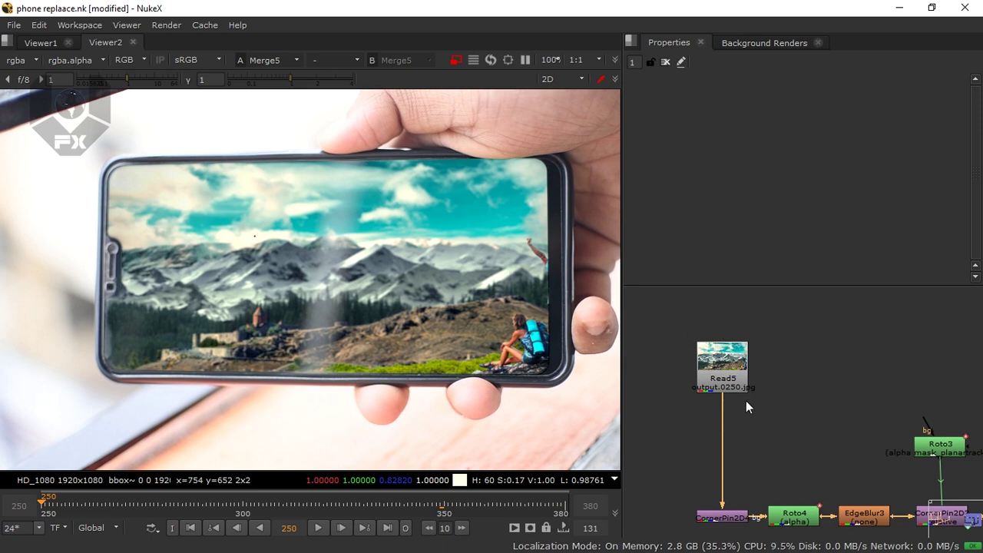
double_click(585, 505)
left_click(733, 380)
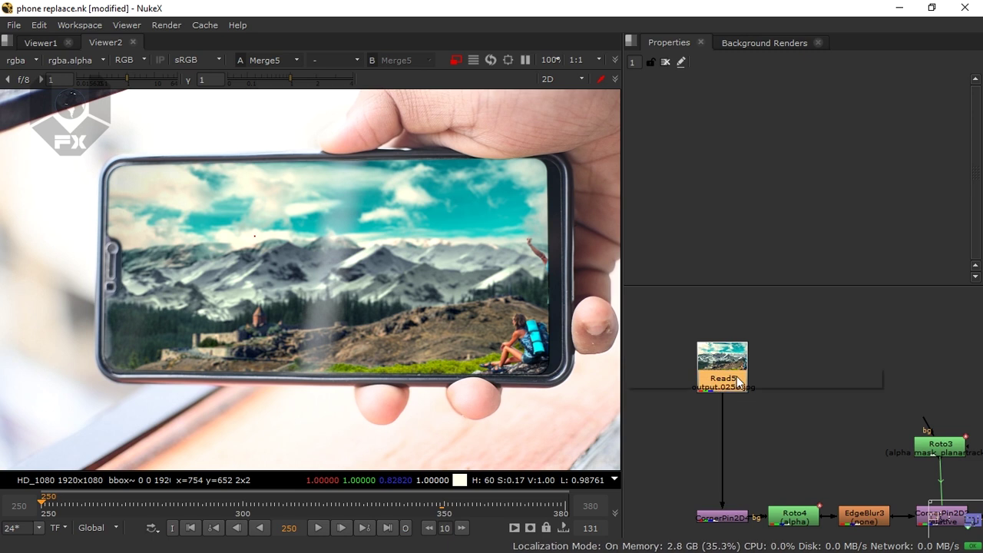
key("Tab")
type("time")
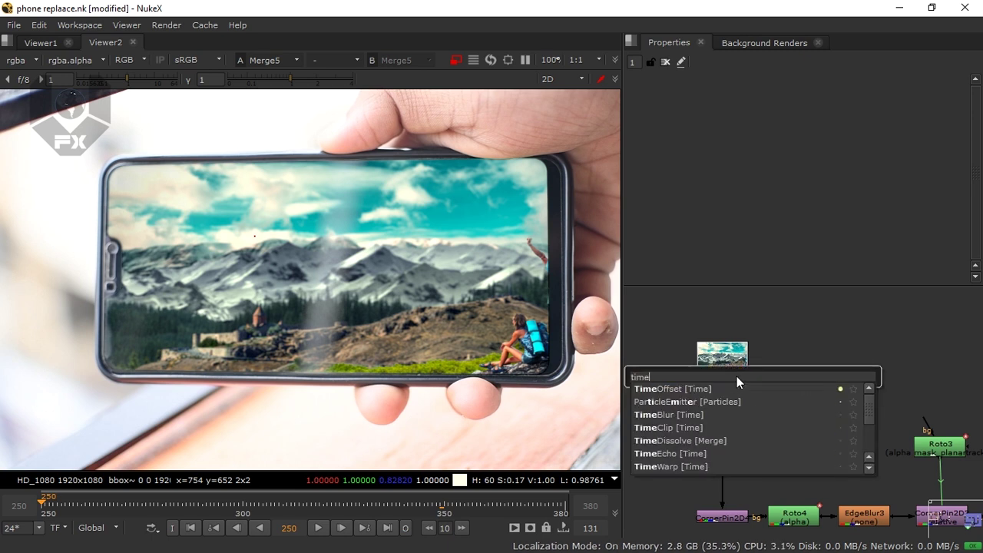
key("Return")
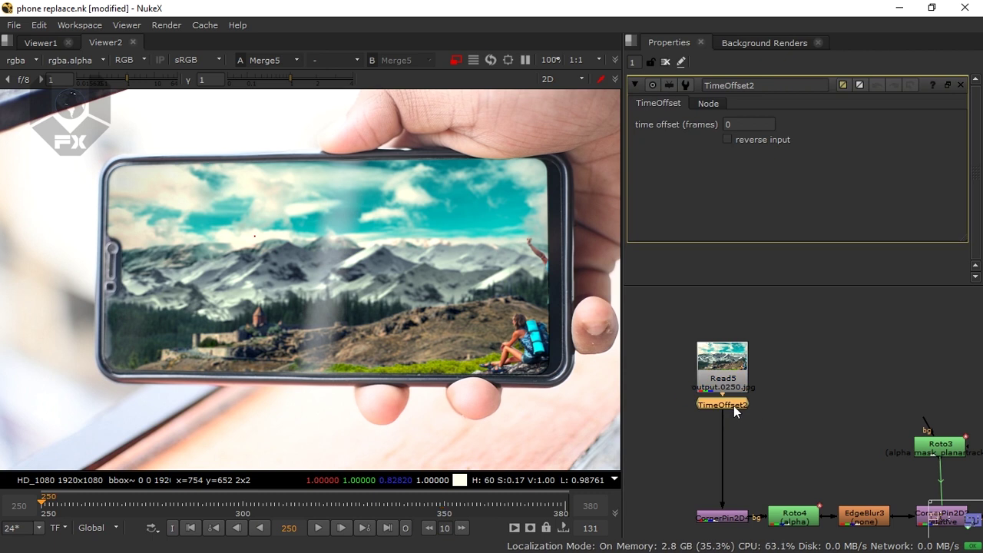
- Set the landscape's time offset to 80 frames and advance the composite by one frame
double_click(760, 125)
type("80")
key("Return")
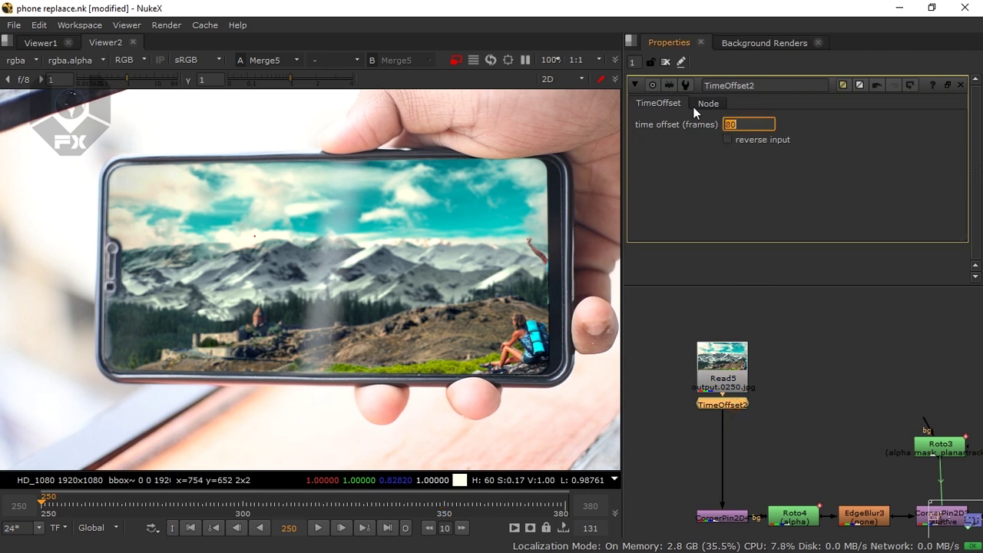
left_click(341, 528)
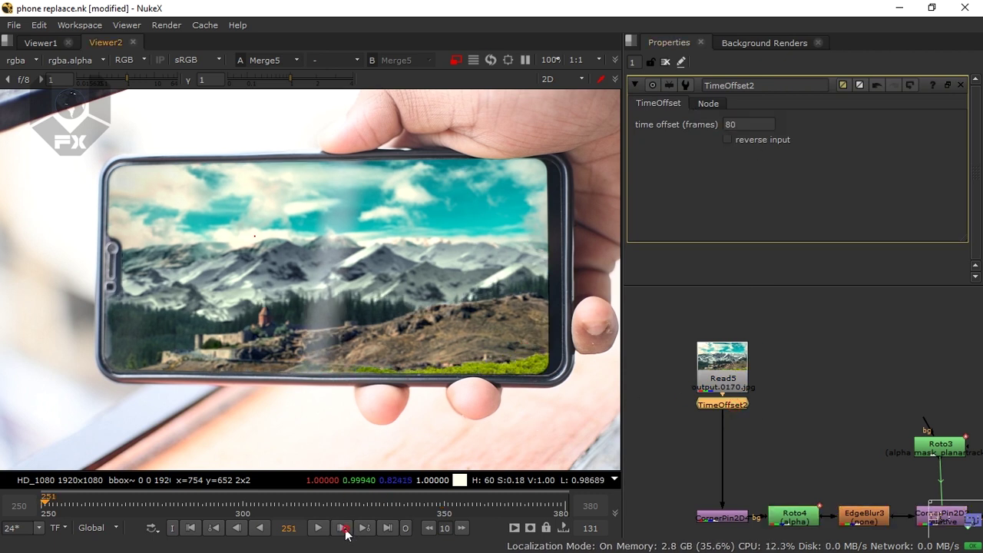
- Check the offset landscape at frames 380 and 250, and play the composite briefly to frame 253
left_click(386, 528)
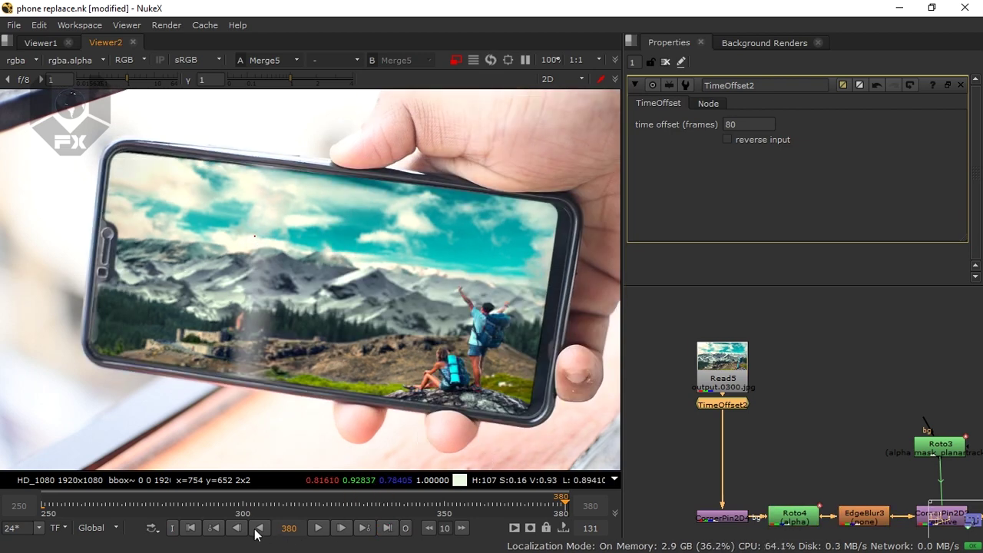
left_click(192, 529)
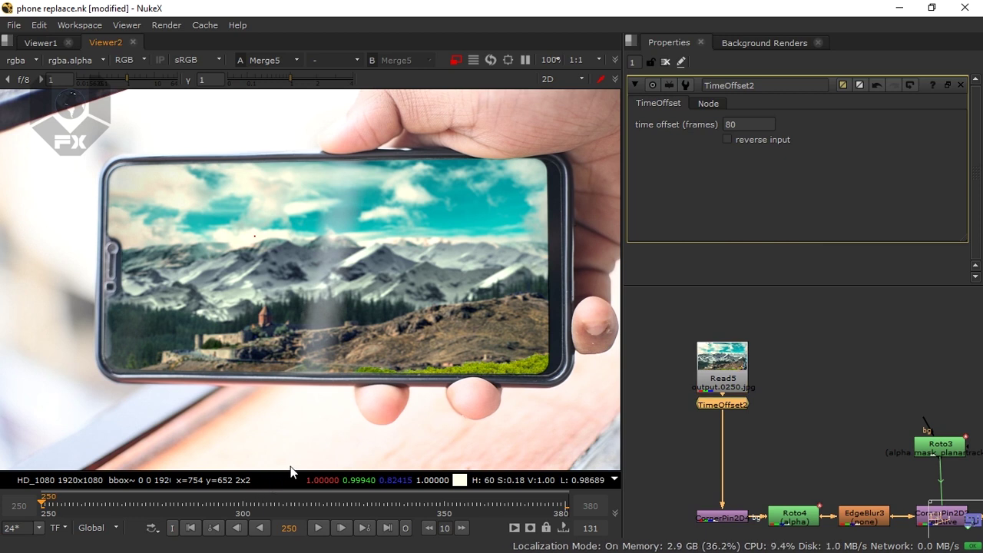
key("minus")
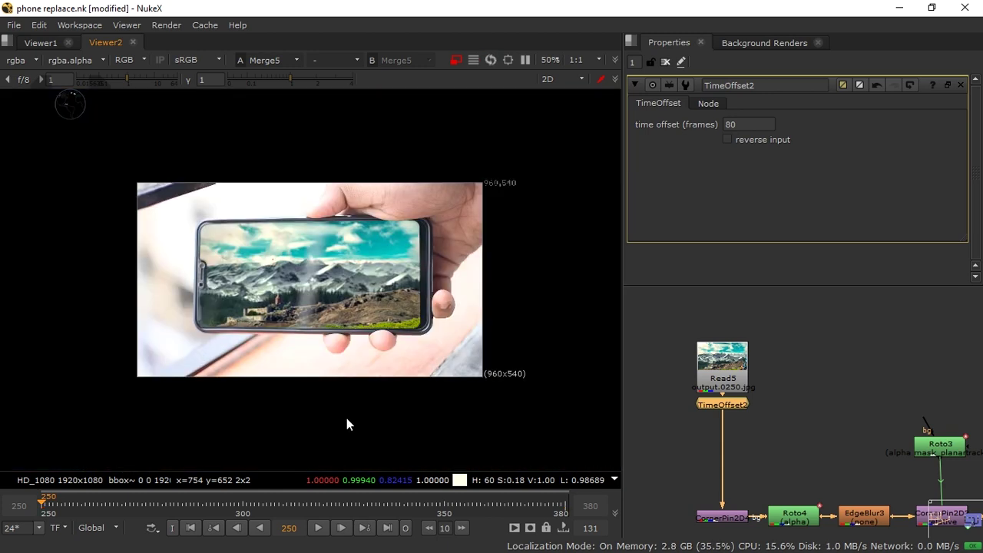
left_click(317, 528)
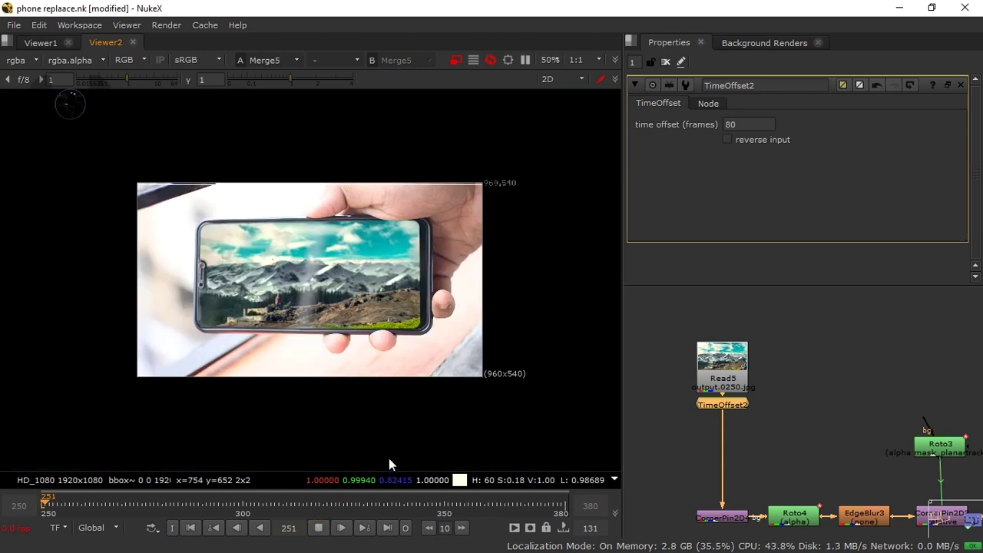
left_click(322, 531)
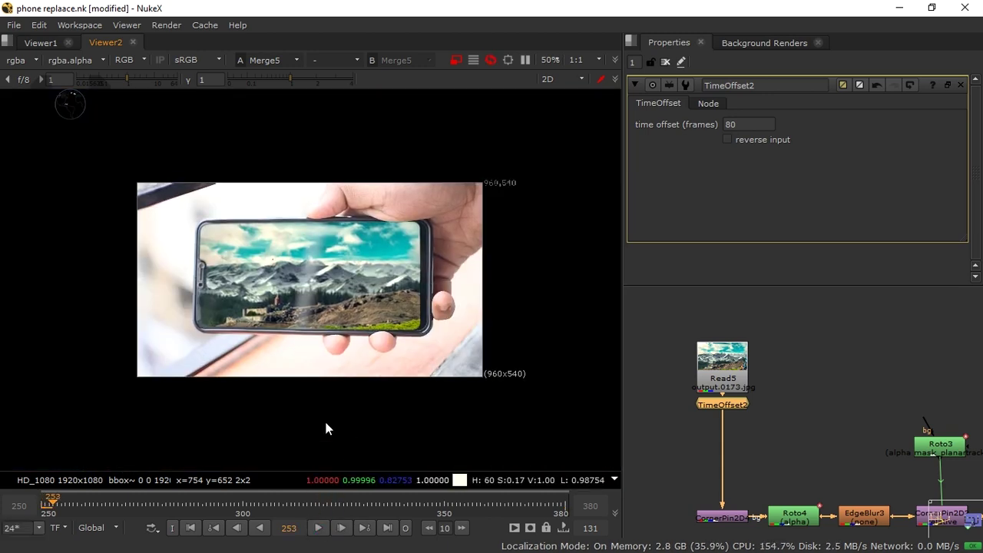
- Insert a Grade node directly after the landscape's TimeOffset2 node
scroll(358, 338, "up", 2)
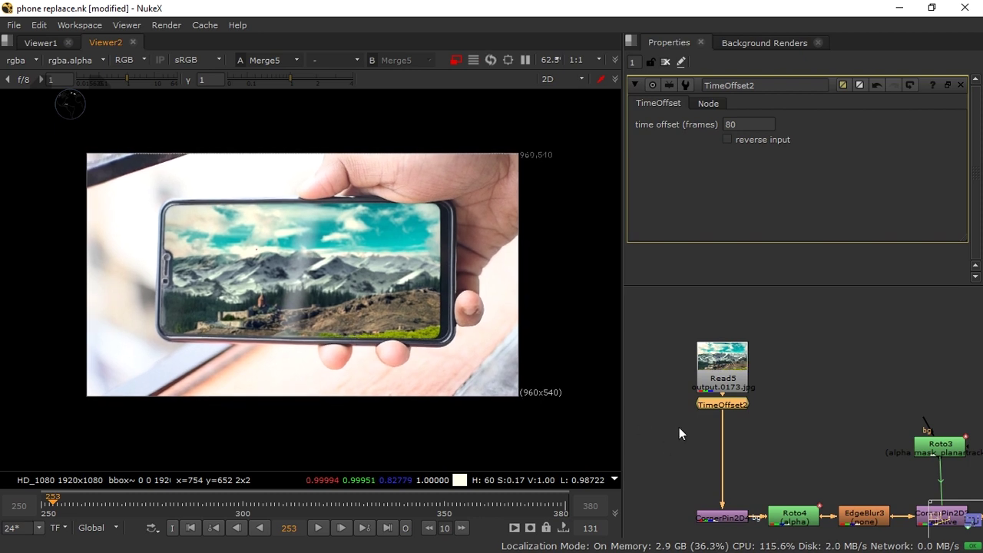
middle_click_drag(679, 427, 693, 402)
left_click(684, 415)
left_click(741, 378)
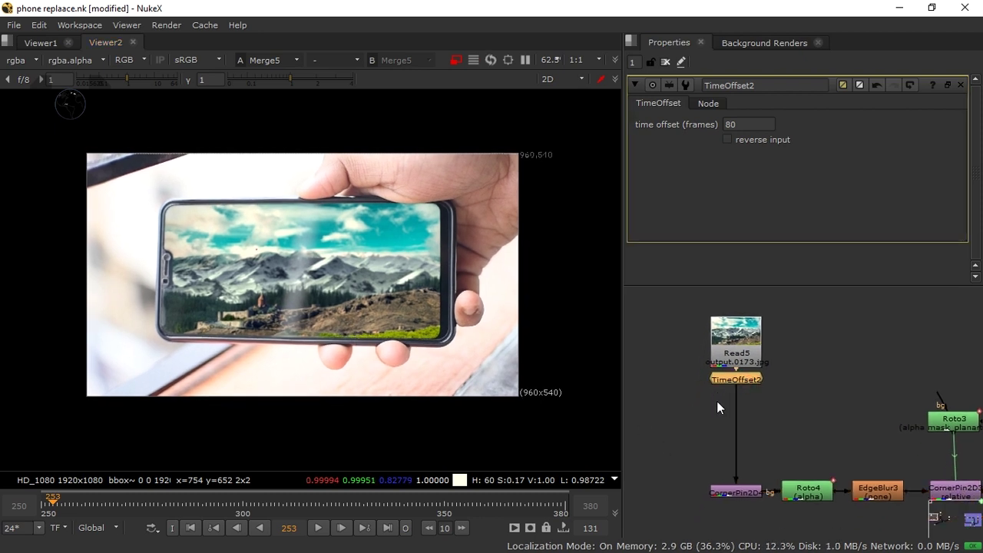
key("g")
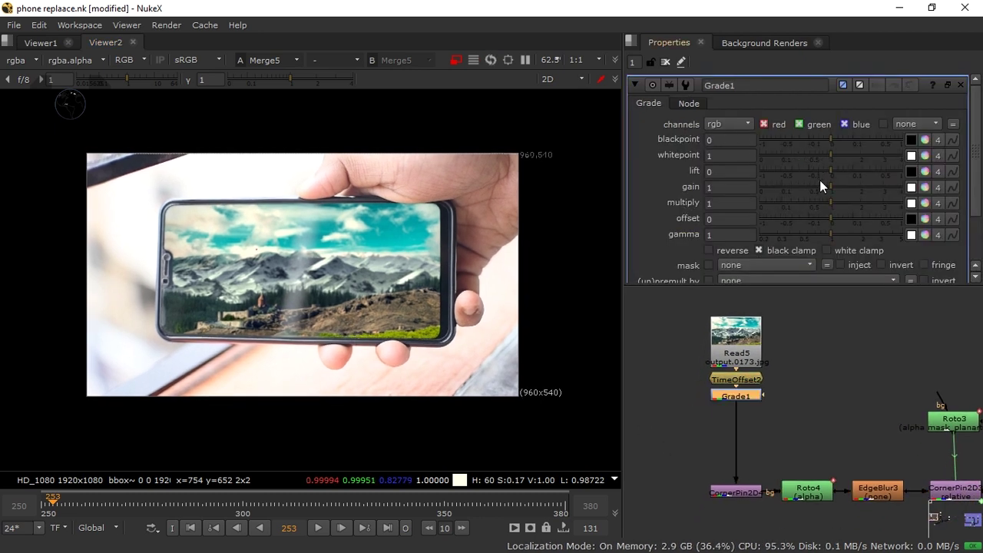
- Darken the landscape by lowering the Grade node's gain to 0.66
left_click_drag(834, 182, 823, 185)
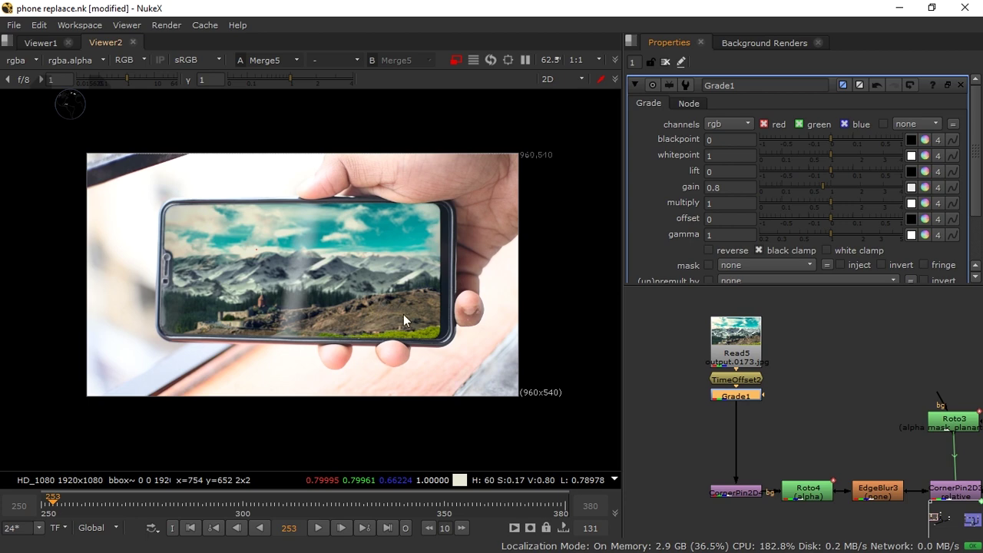
scroll(403, 314, "up", 3)
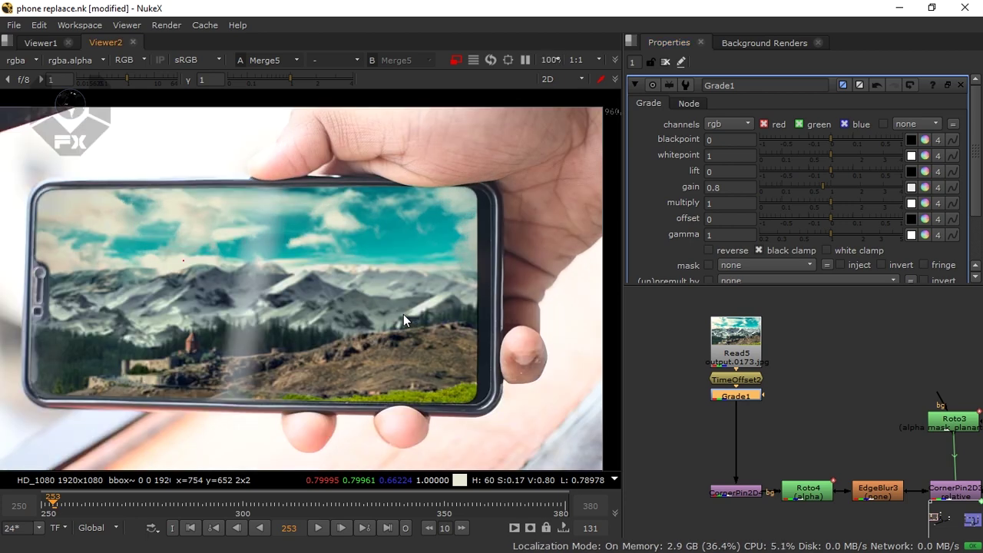
scroll(475, 274, "down", 2)
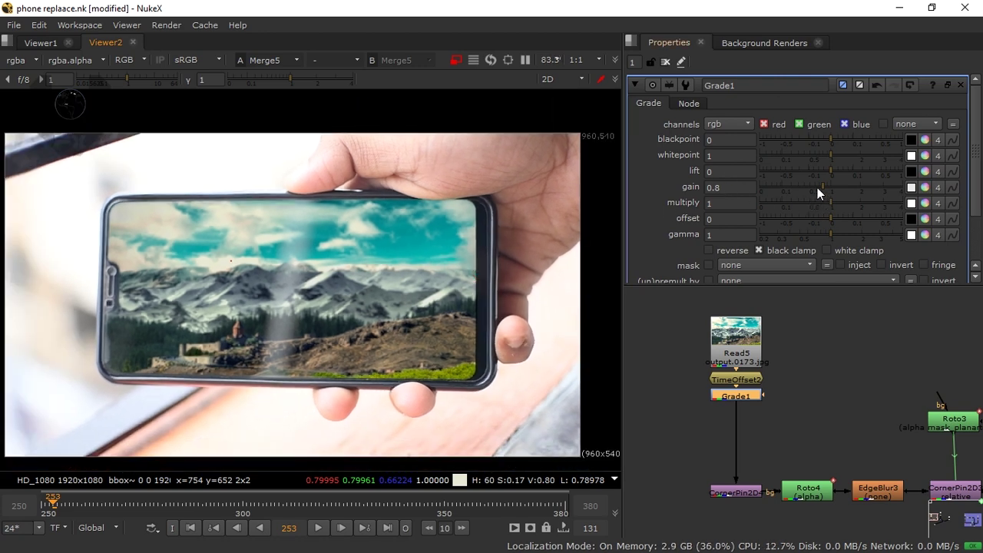
left_click_drag(820, 186, 816, 186)
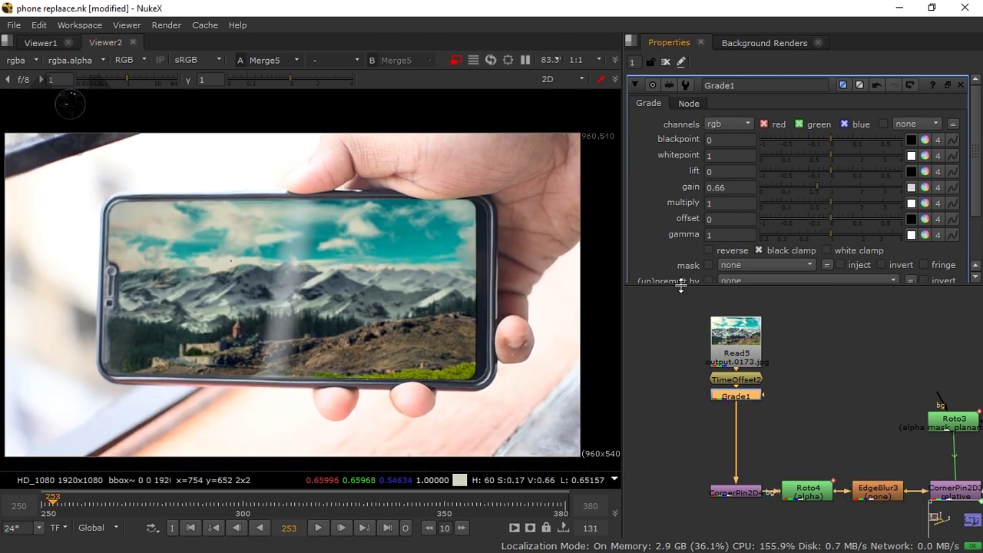
scroll(446, 345, "down", 1)
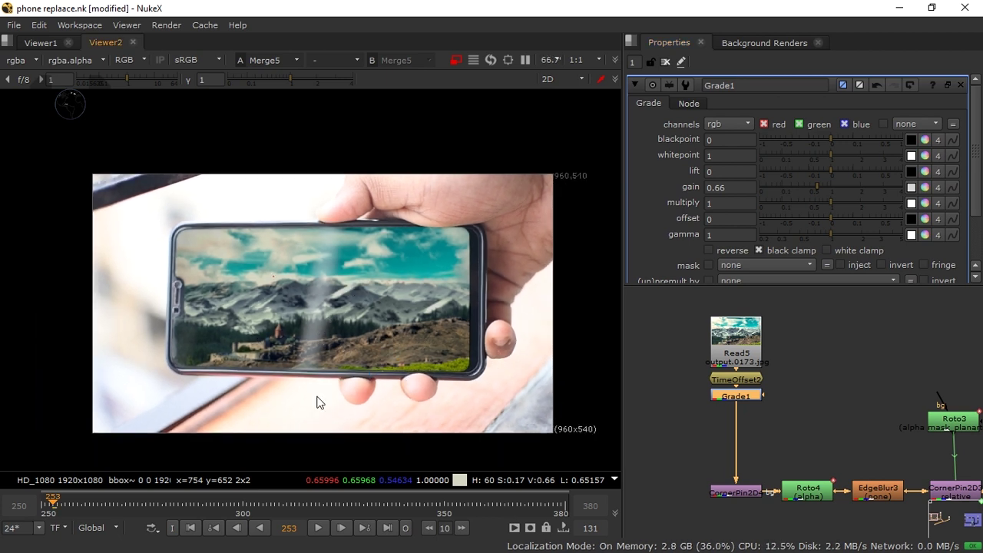
- Toggle the Grade node off and on repeatedly to compare the landscape with and without it, leaving it enabled
key("d")
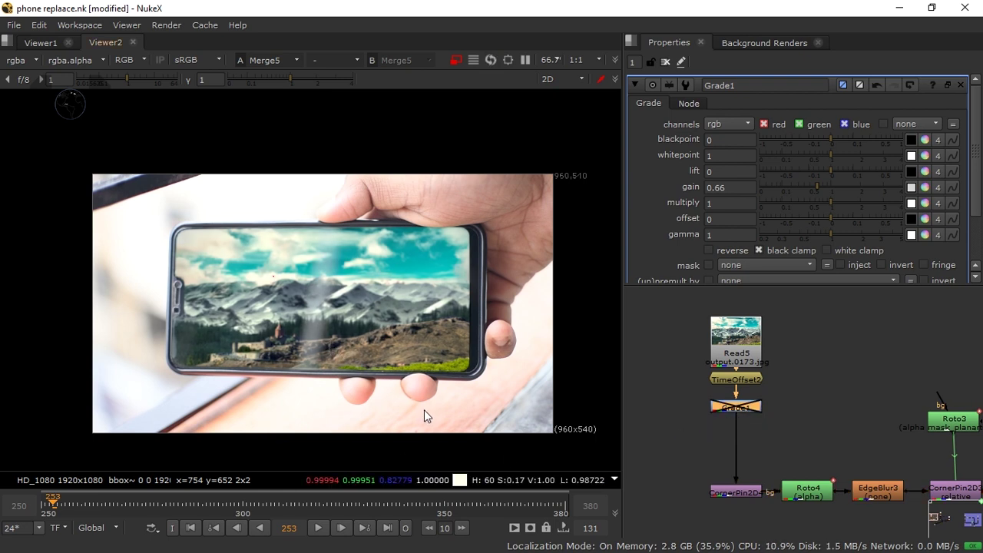
key("d")
key("d")
key("d")
key("d")
key("d")
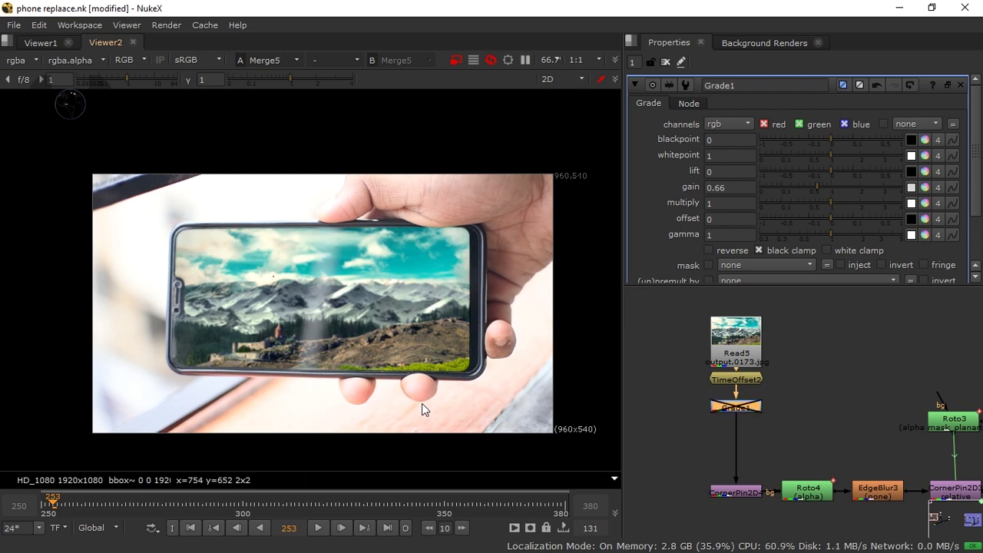
scroll(812, 412, "down", 5)
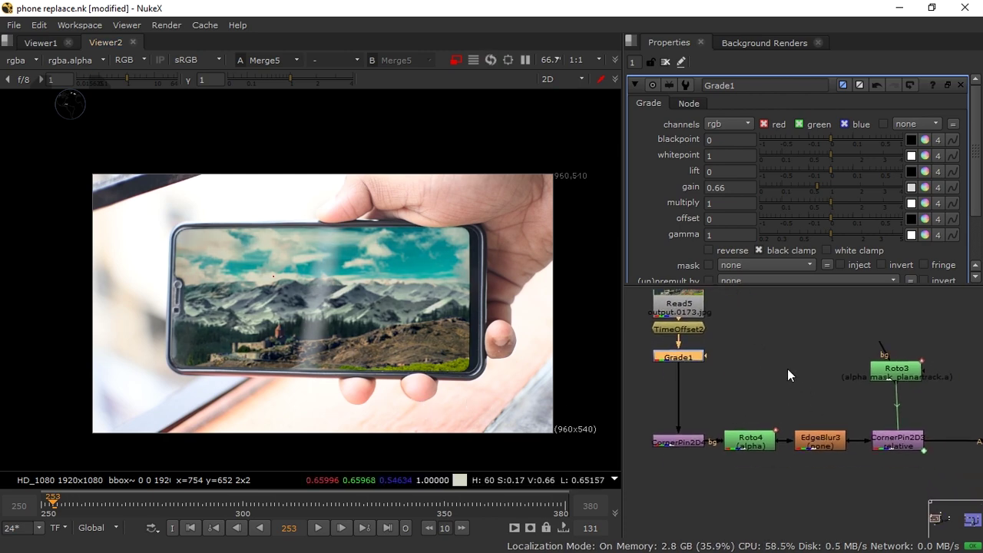
scroll(796, 424, "up", 2)
scroll(796, 424, "down", 6)
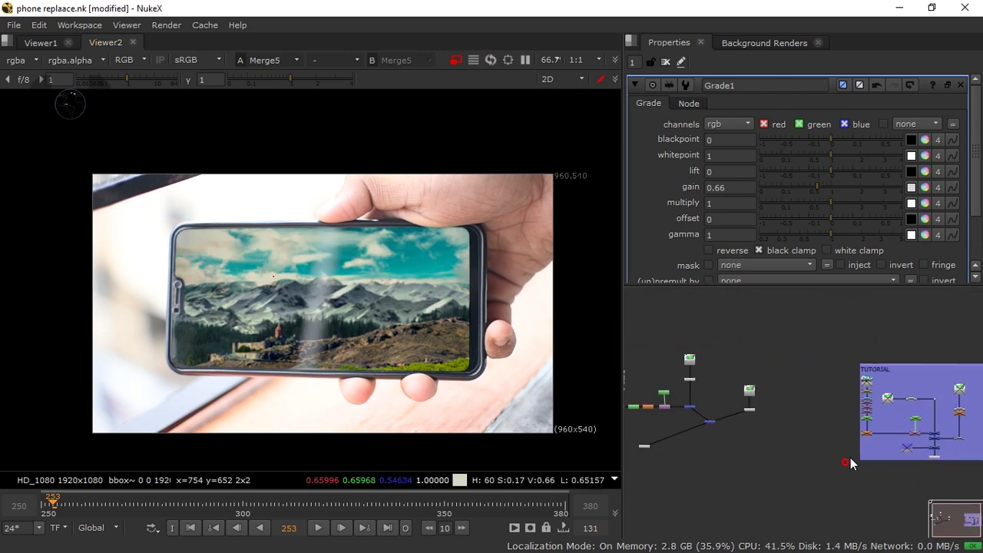
scroll(803, 449, "up", 4)
scroll(837, 399, "up", 4)
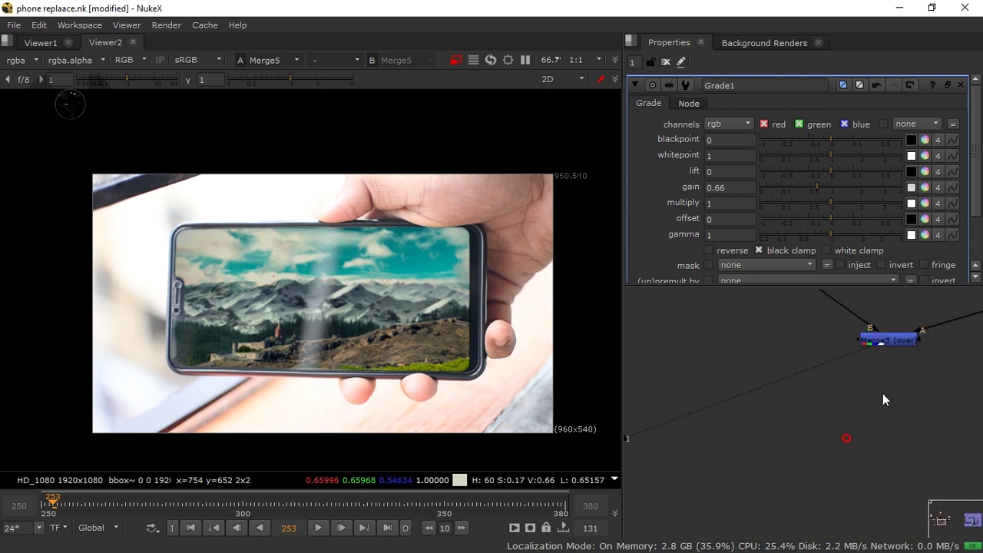
left_click(887, 344)
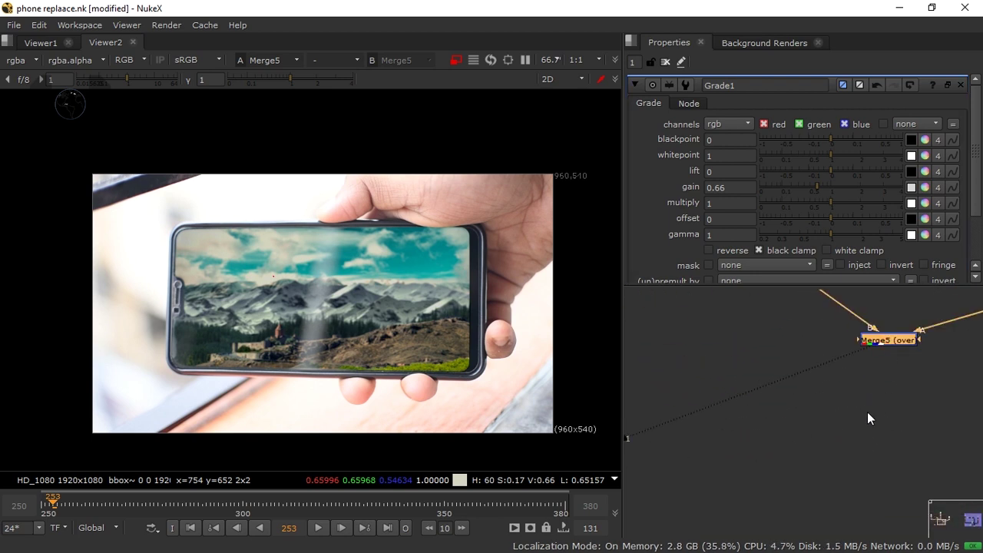
key("Tab")
type("cont")
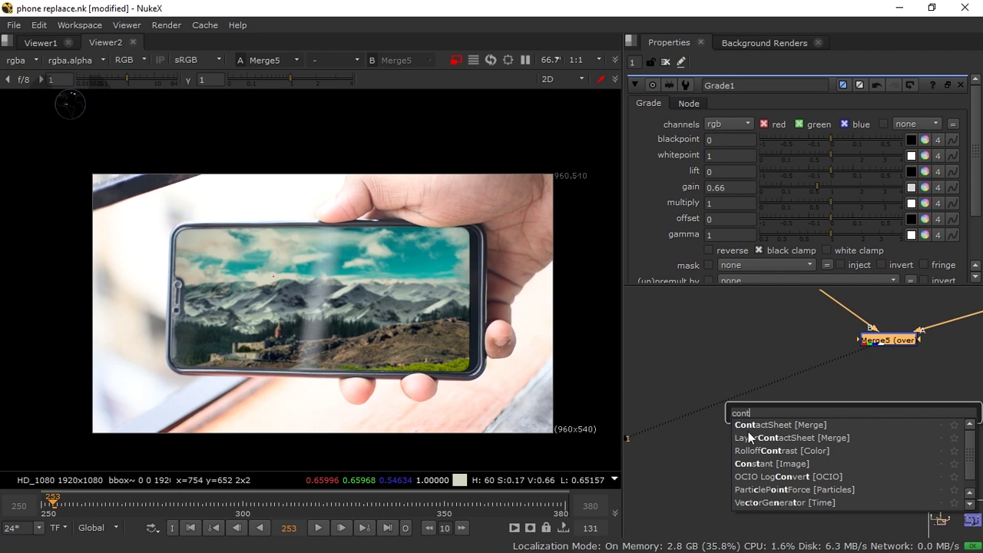
key("Return")
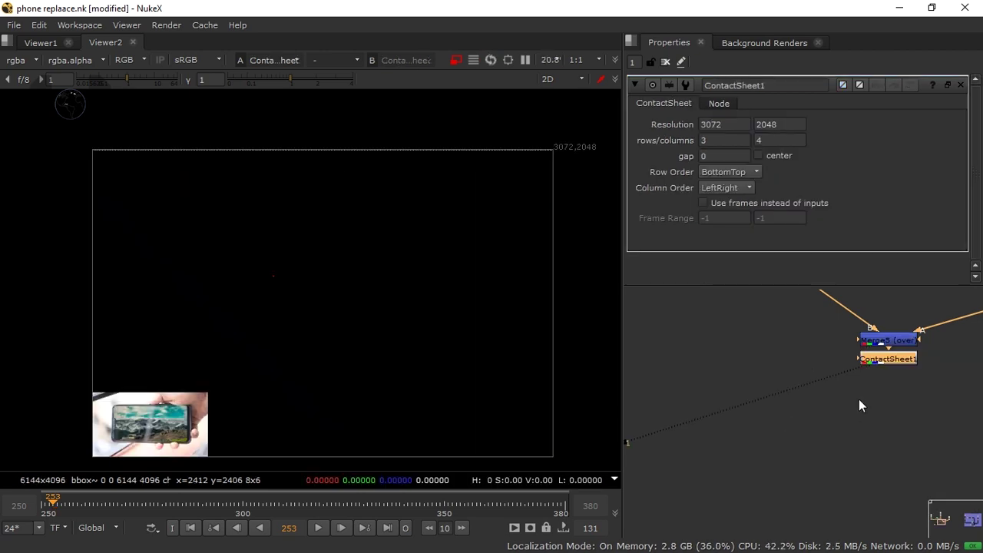
key("Delete")
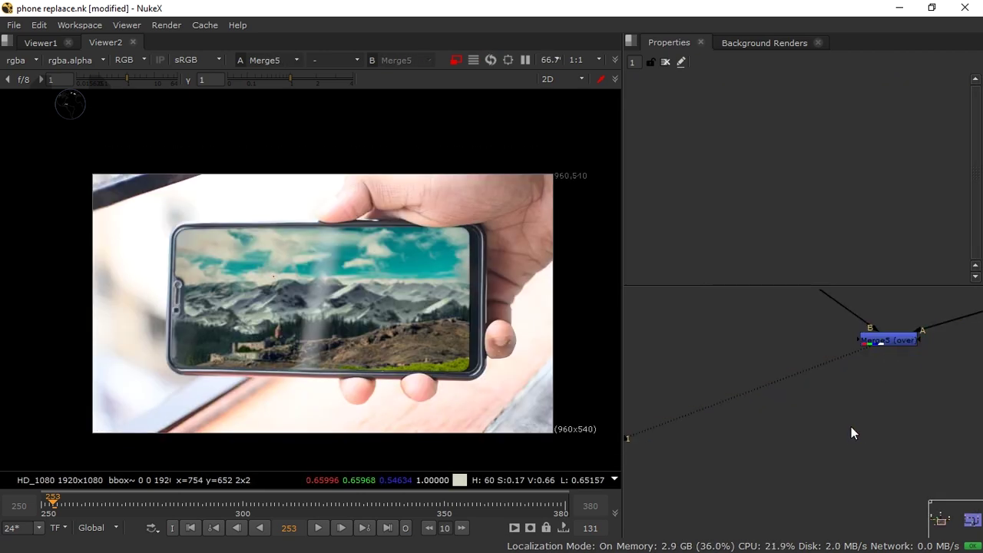
- Add an unconnected Constant node and place it beside Merge5
key("Tab")
type("con")
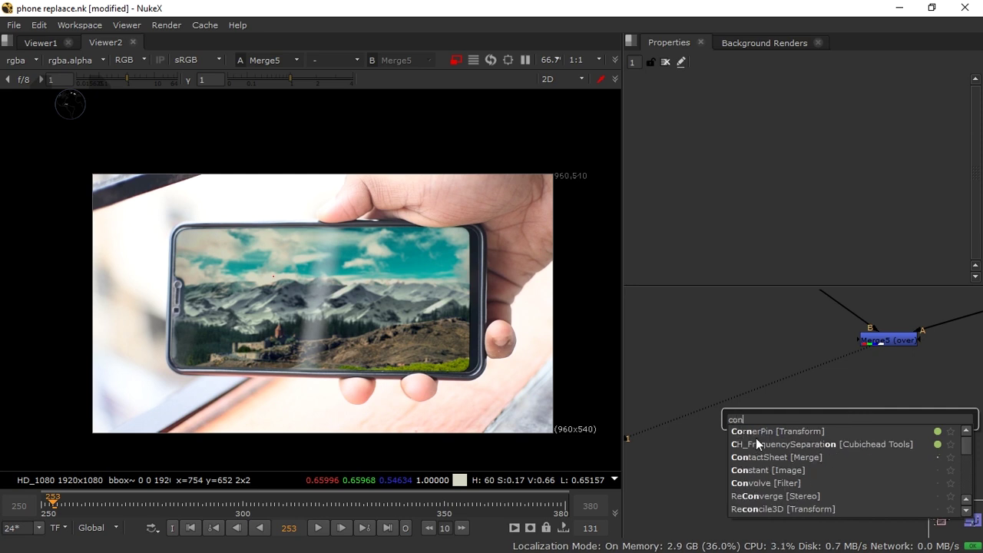
left_click(773, 470)
left_click_drag(856, 441, 727, 351)
- Add a Merge node with Constant2 as input A and Merge5 as input B, and view its output
left_click(820, 441)
key("m")
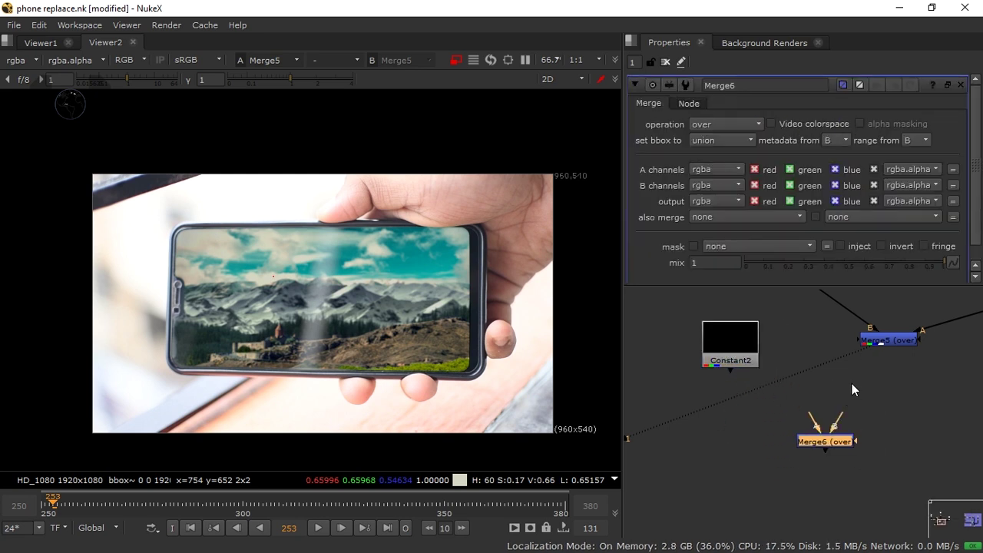
left_click_drag(819, 430, 736, 355)
left_click_drag(840, 430, 888, 342)
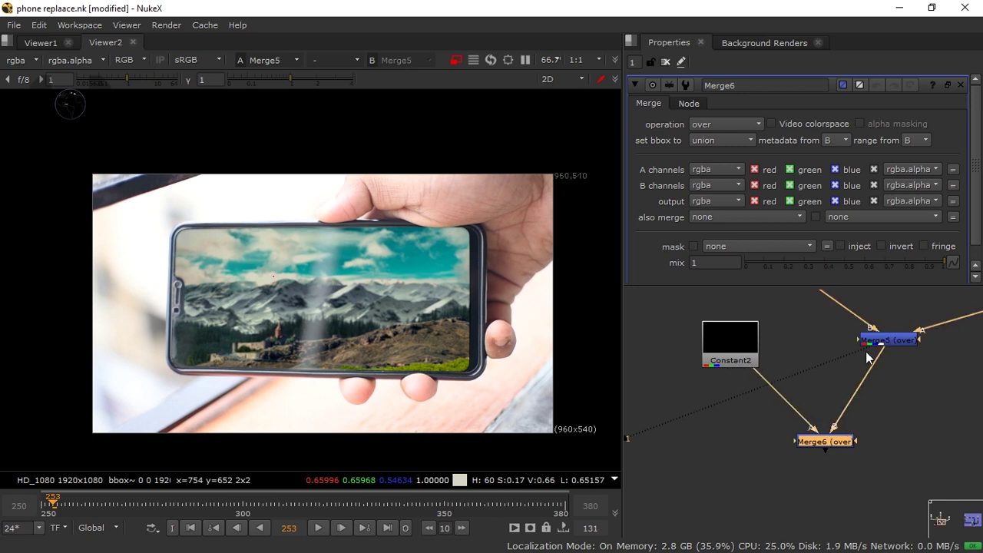
key("1")
left_click_drag(828, 441, 859, 426)
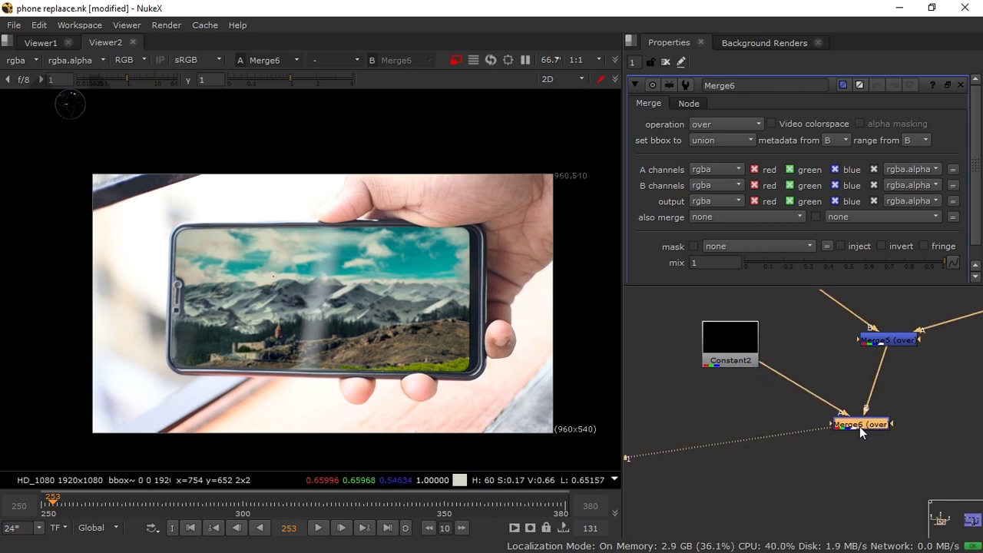
- Set the Merge6 operation to copy
left_click(730, 351)
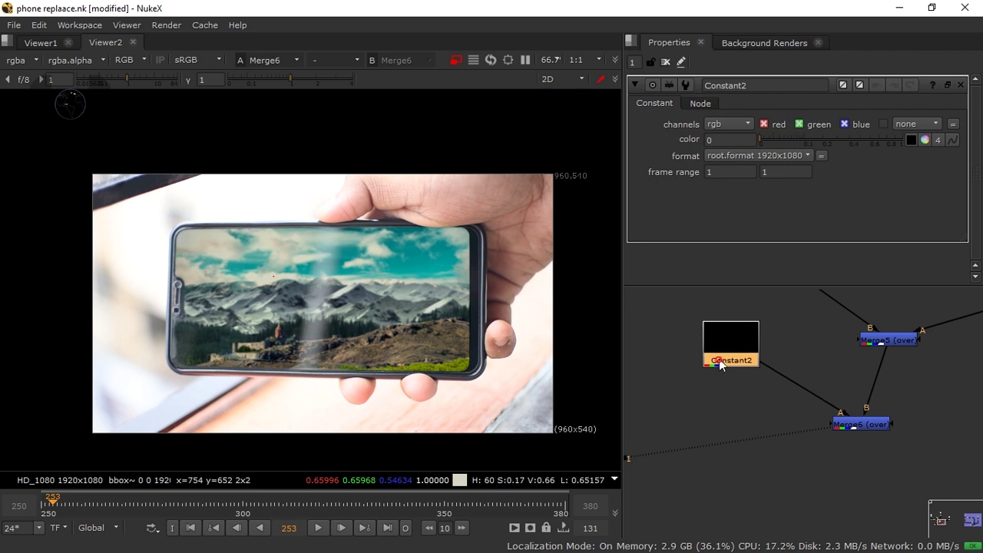
left_click(859, 424)
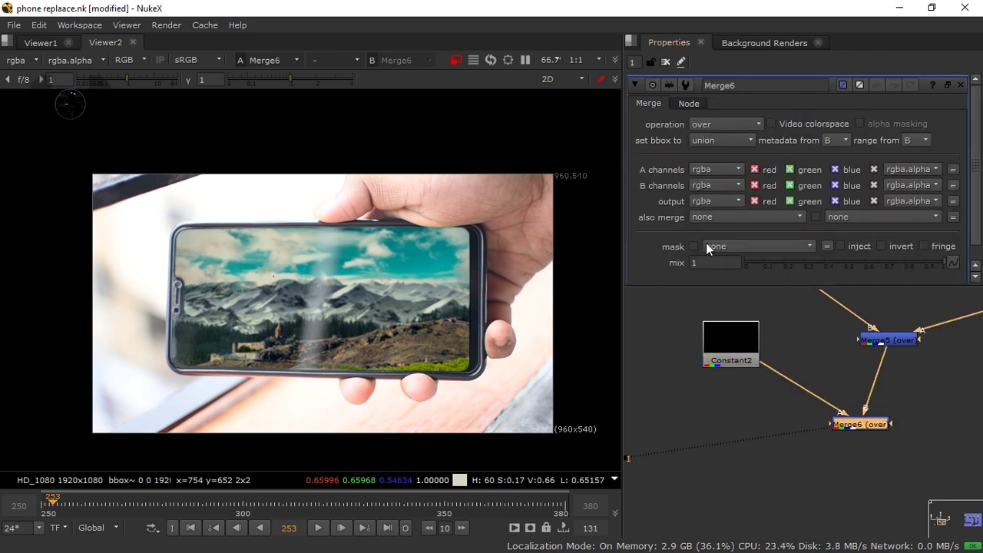
left_click(727, 125)
left_click(720, 79)
- Set the Constant2 color to a purple-blue of red 0.105, green 0.065 and blue 0.49
double_click(751, 357)
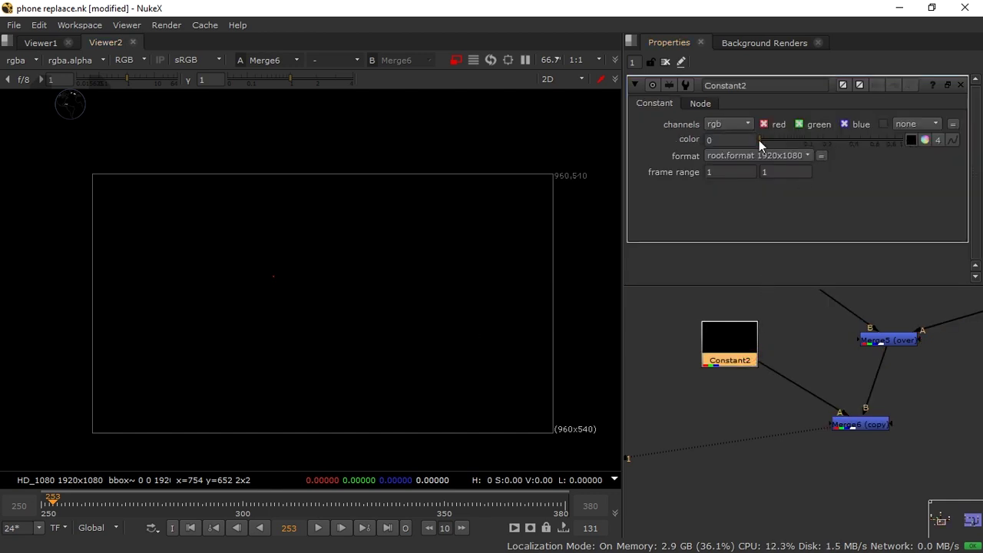
left_click_drag(758, 140, 806, 140)
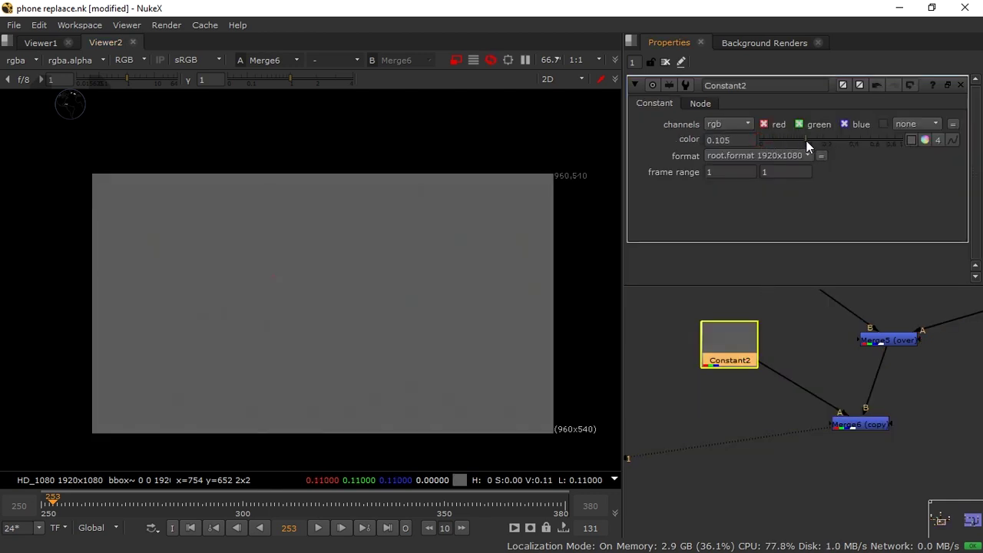
left_click(921, 142)
left_click_drag(806, 186, 805, 151)
left_click_drag(849, 189, 859, 188)
left_click(925, 139)
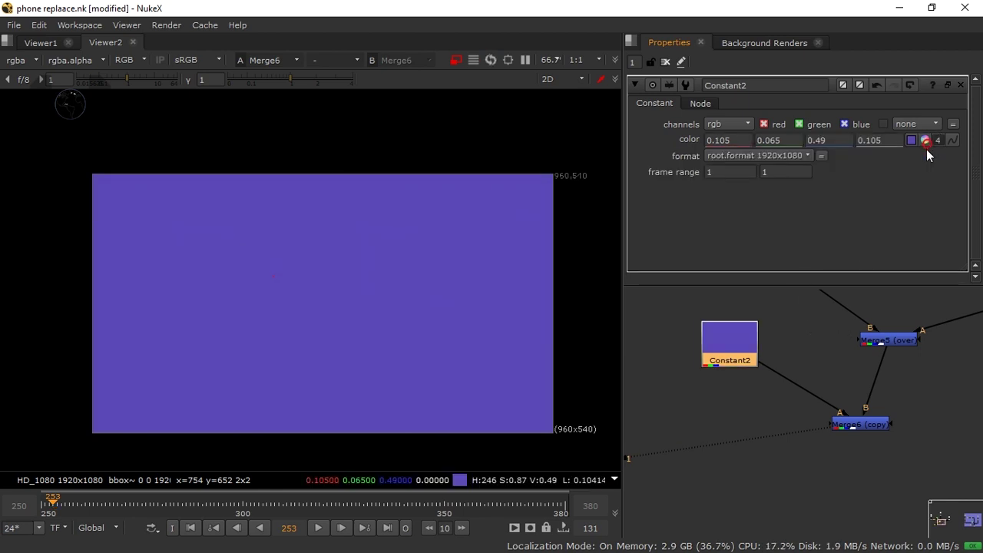
- Reduce the Merge6 mix to 0.12 so the constant color only tints the composite
double_click(881, 424)
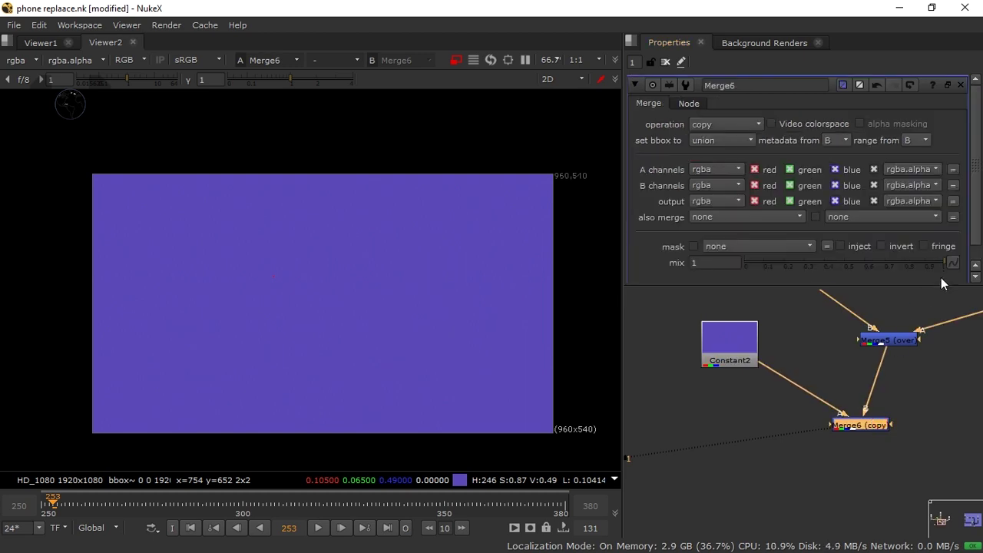
left_click_drag(943, 263, 775, 269)
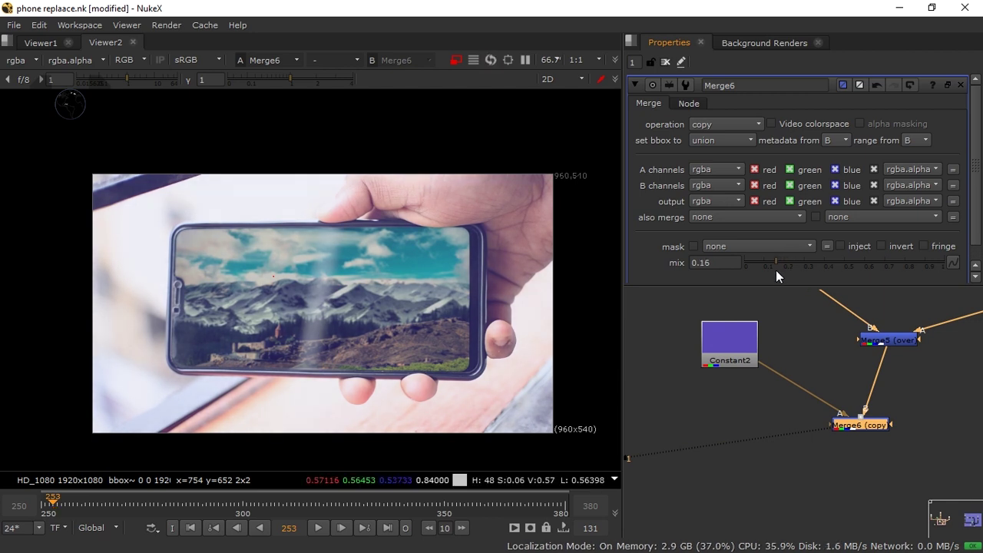
left_click(691, 395)
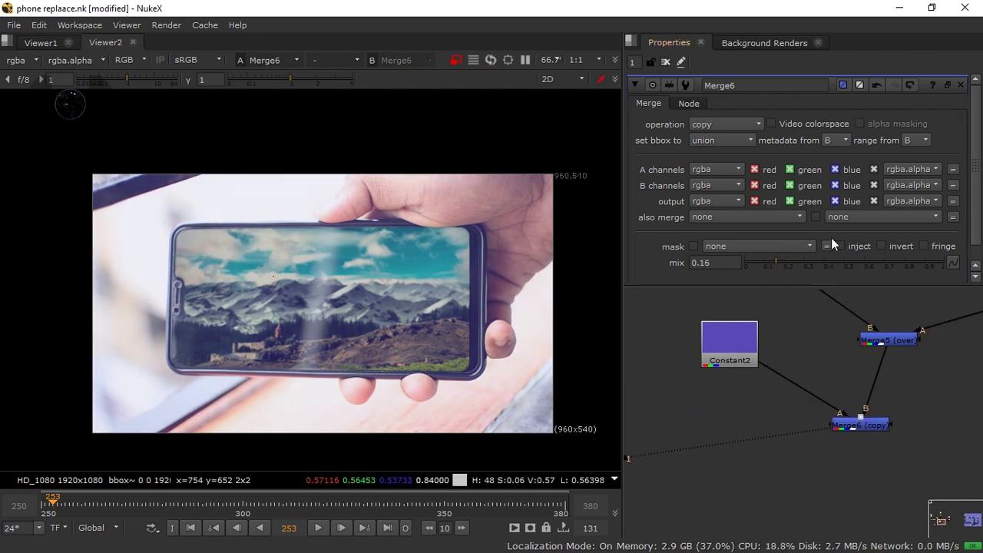
left_click_drag(764, 266, 770, 261)
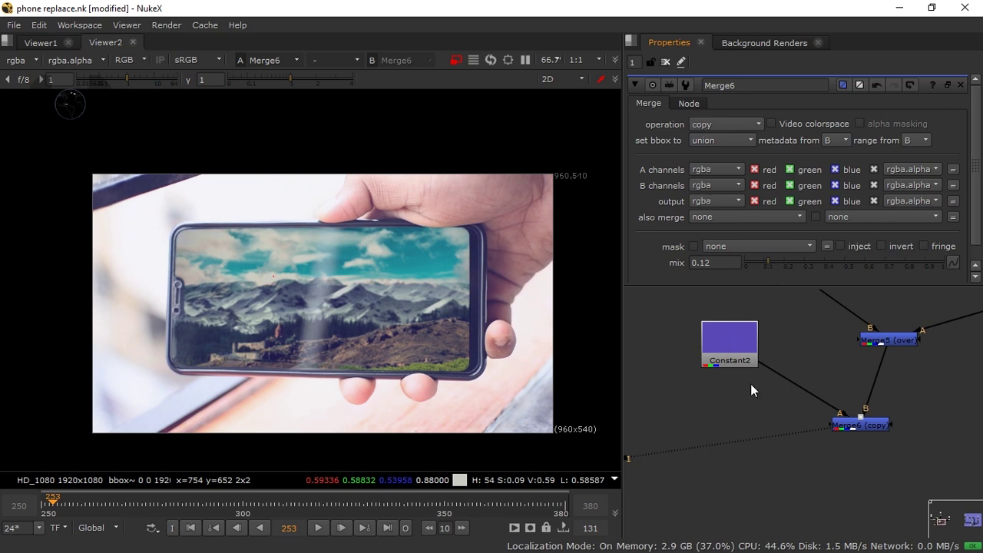
- Maximize the viewer to inspect the tinted composite and switch off proxy mode for full resolution
middle_click_drag(399, 427, 351, 433)
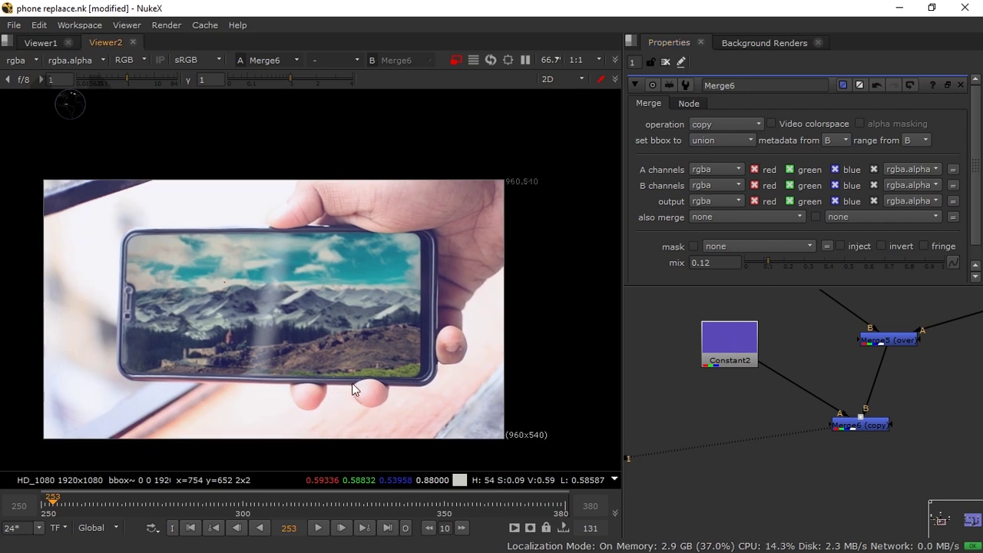
scroll(371, 358, "up", 1)
middle_click_drag(383, 351, 421, 337)
key("space")
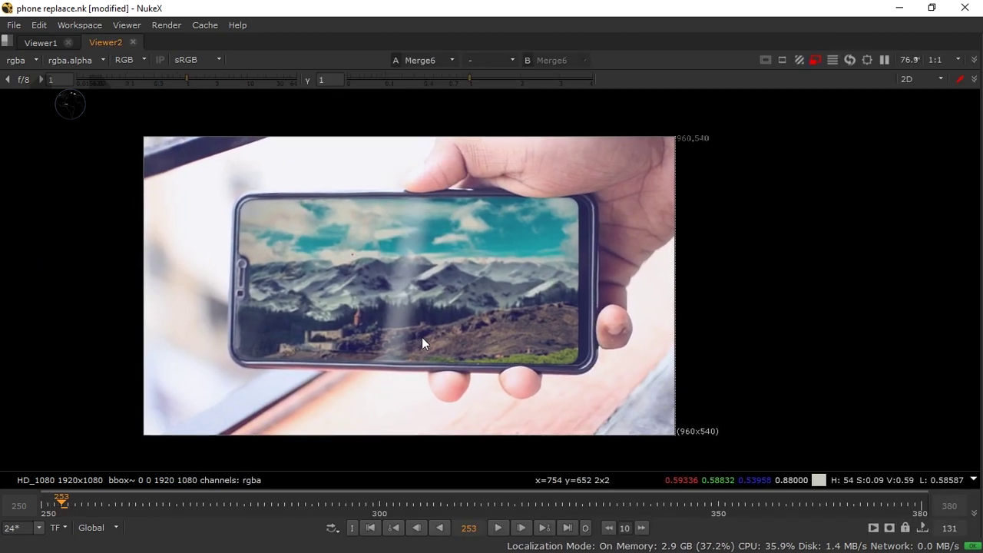
middle_click(421, 337)
scroll(439, 388, "up", 4)
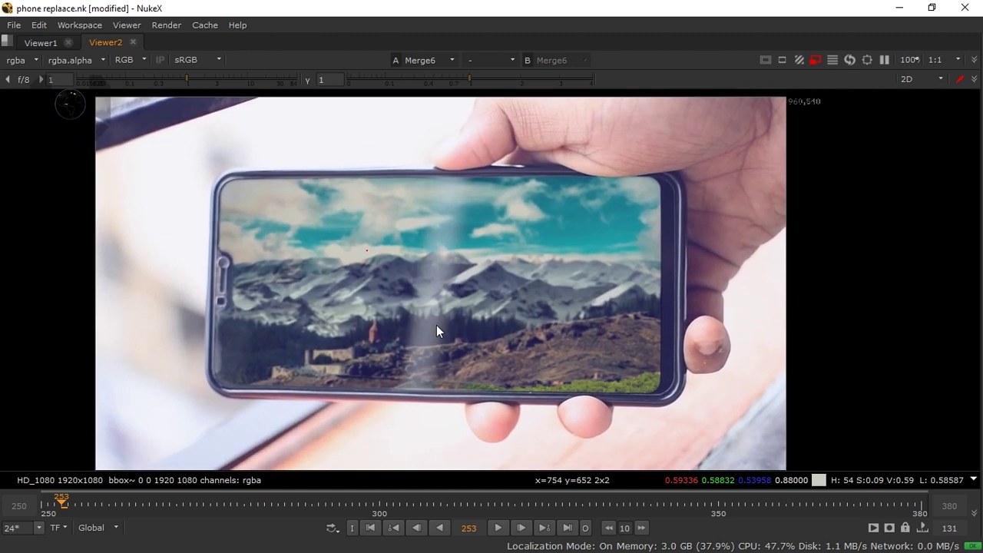
left_click(814, 61)
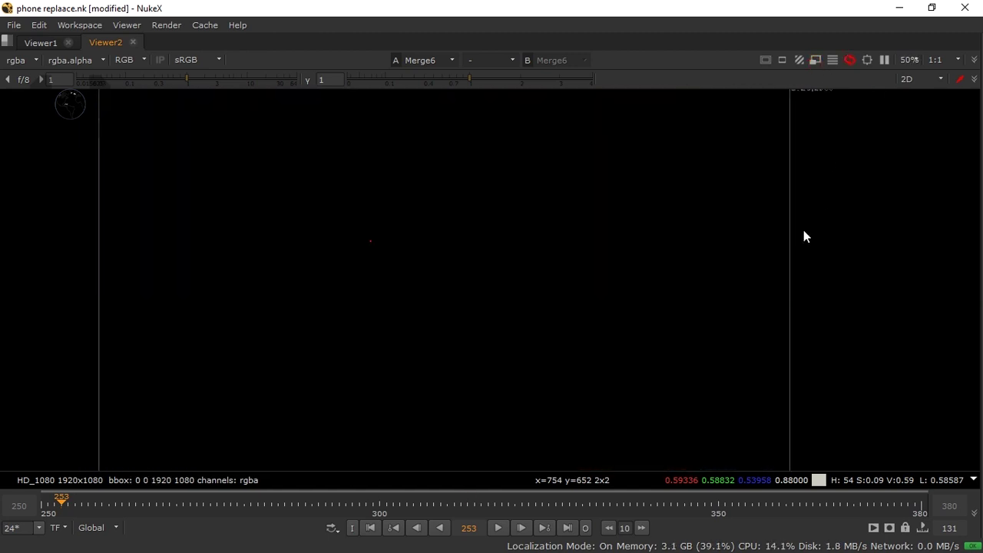